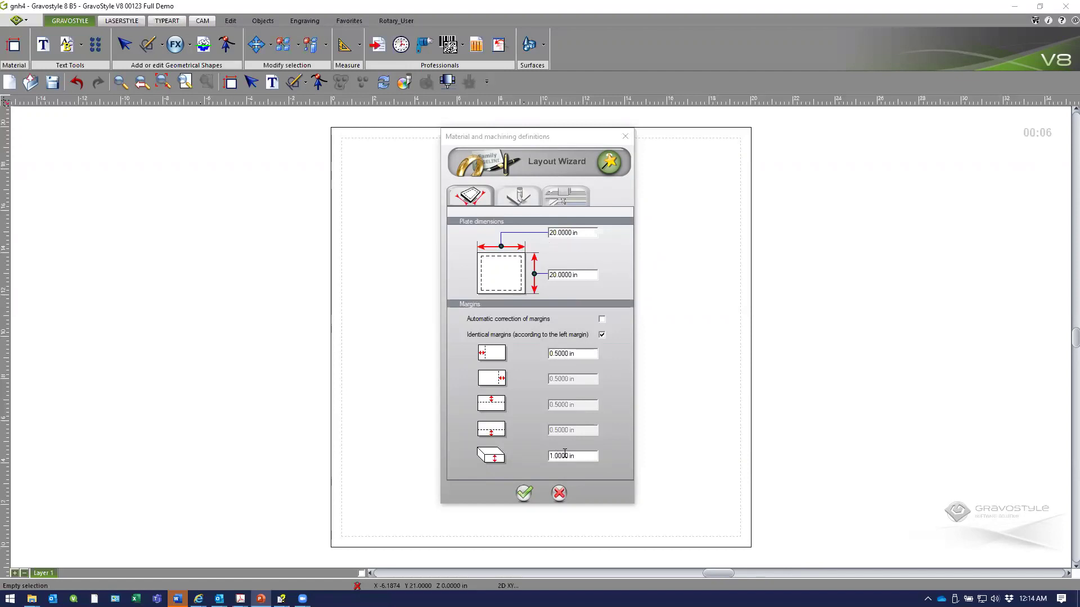
- Accept the 20 x 20 in plate definition with identical 0.5 in margins and a 1 in material thickness
{"action": "left_click", "coordinate": [560, 456]}
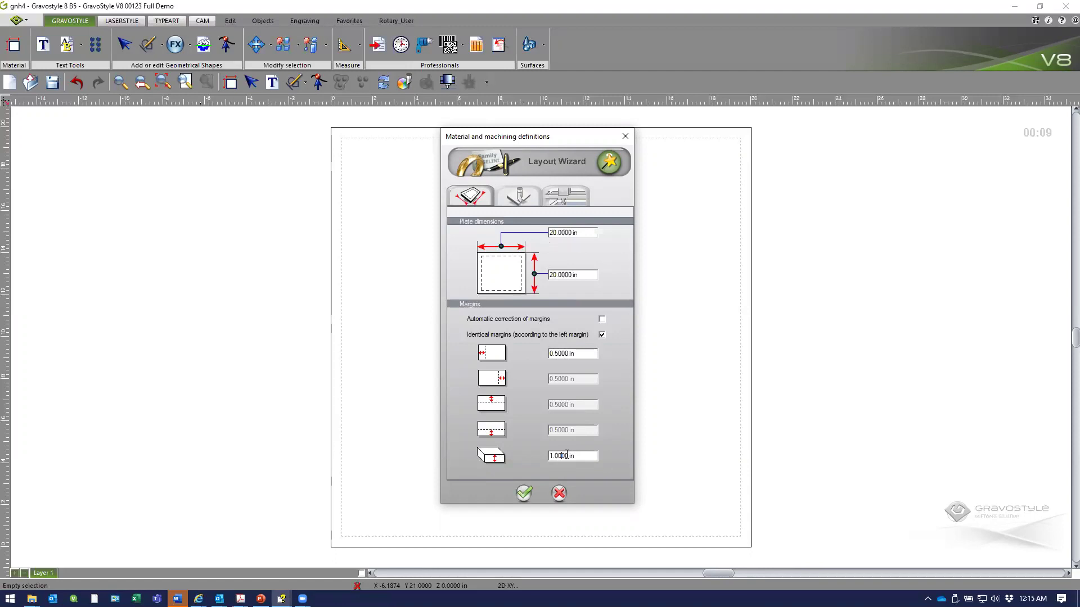
{"action": "left_click", "coordinate": [601, 336]}
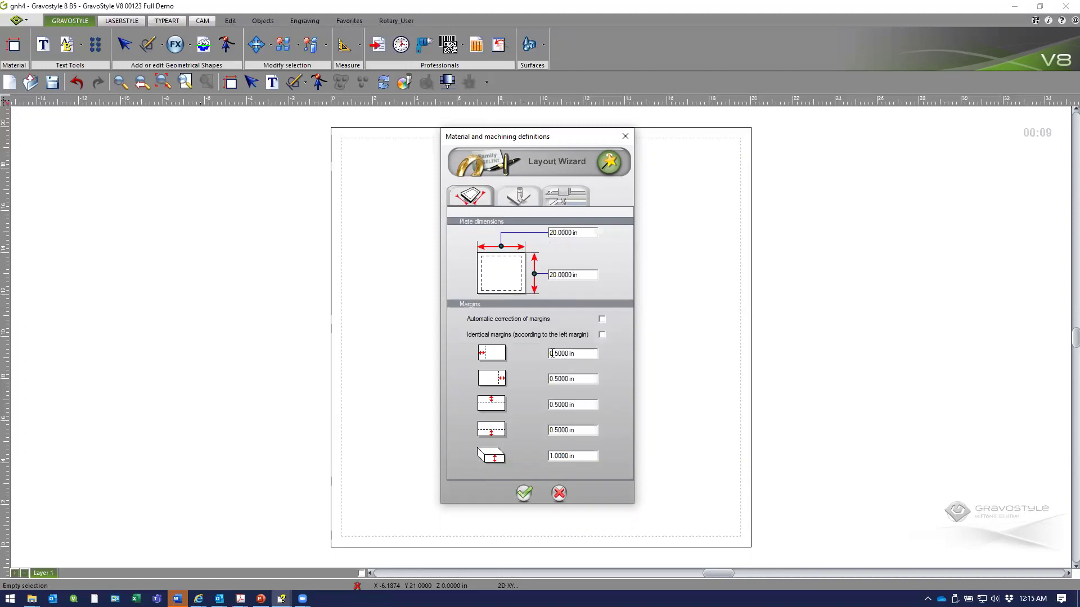
{"action": "left_click", "coordinate": [602, 335]}
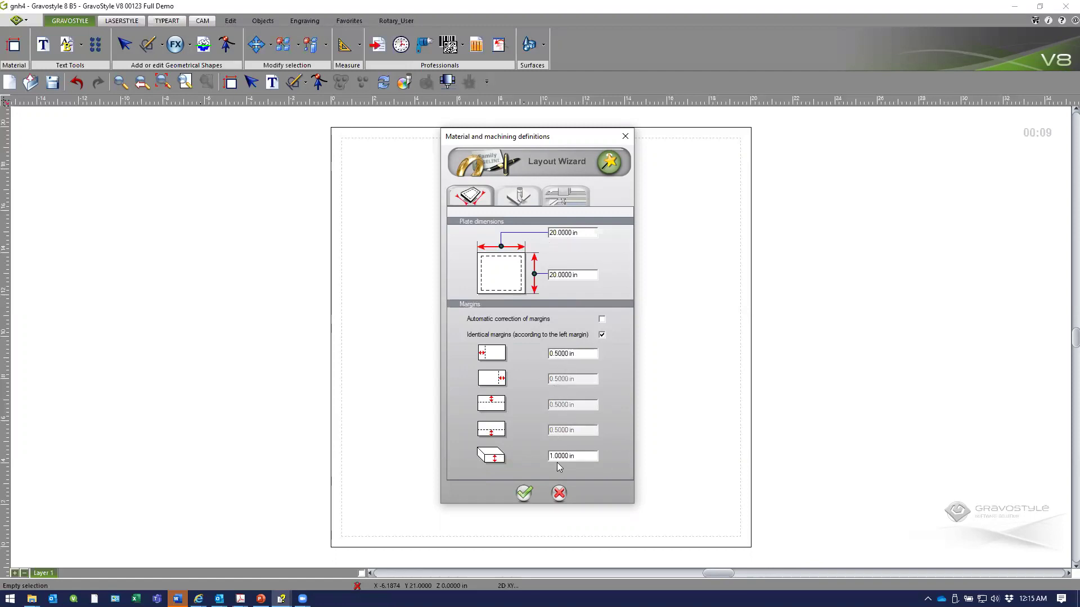
{"action": "left_click", "coordinate": [523, 495]}
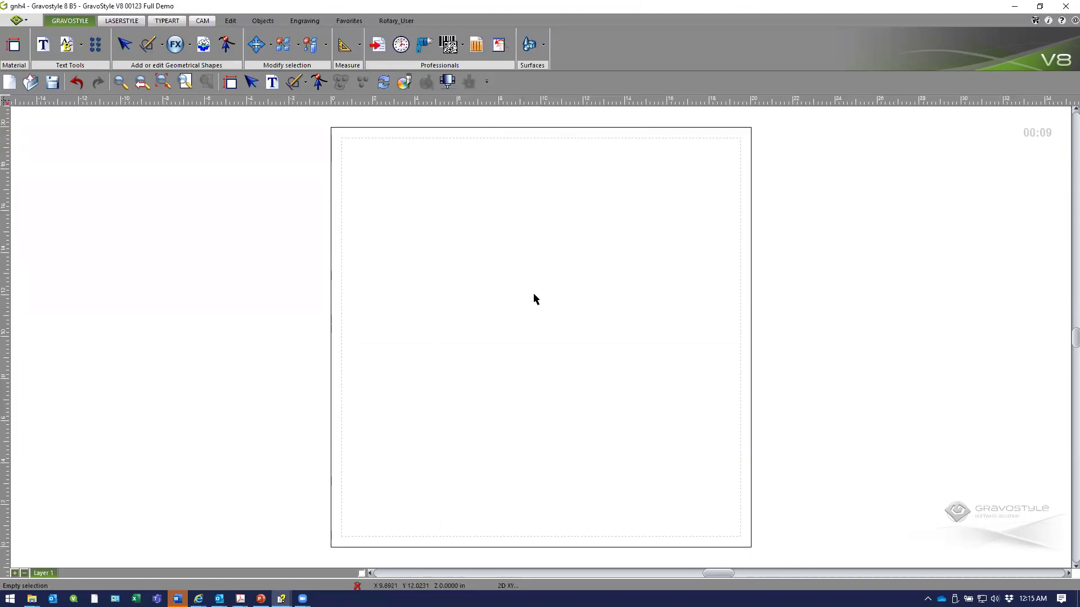
- Start a text object on the plate in the Century font with a character height of 2 in
{"action": "left_click", "coordinate": [272, 83]}
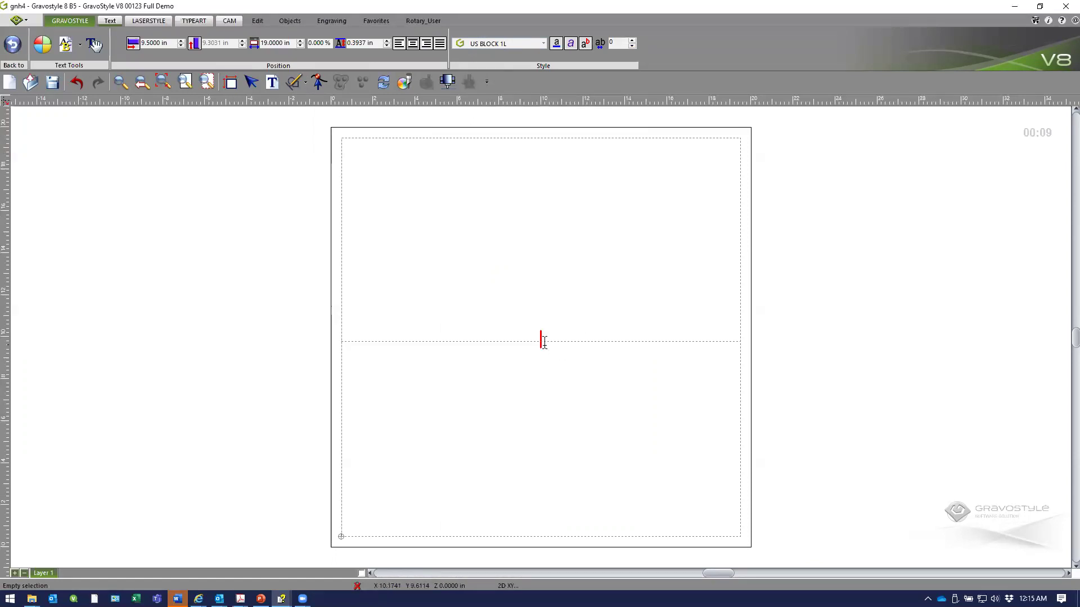
{"action": "left_click", "coordinate": [543, 44]}
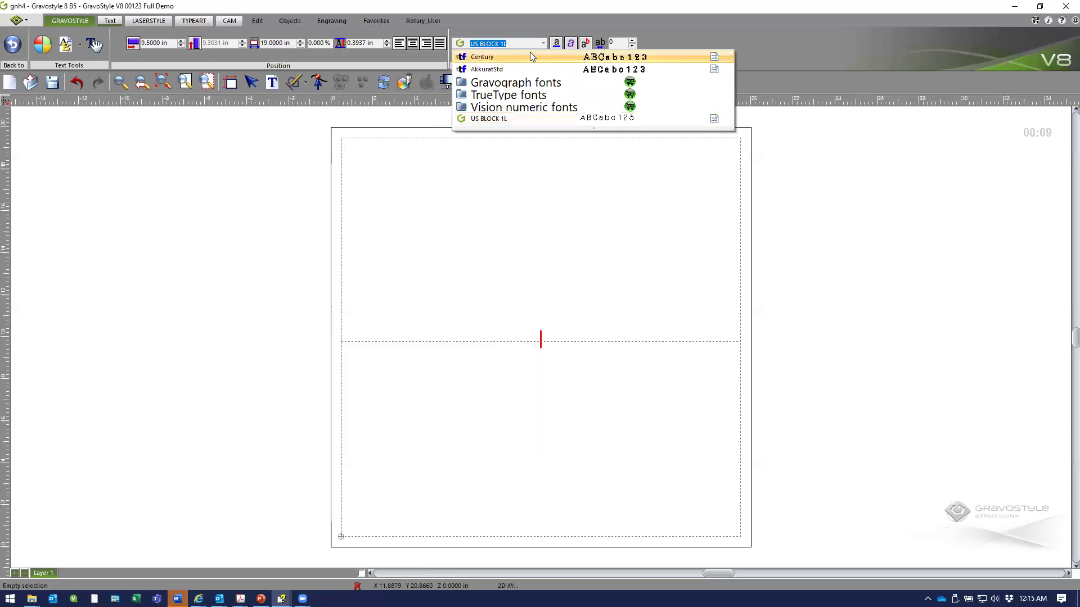
{"action": "left_click", "coordinate": [531, 56]}
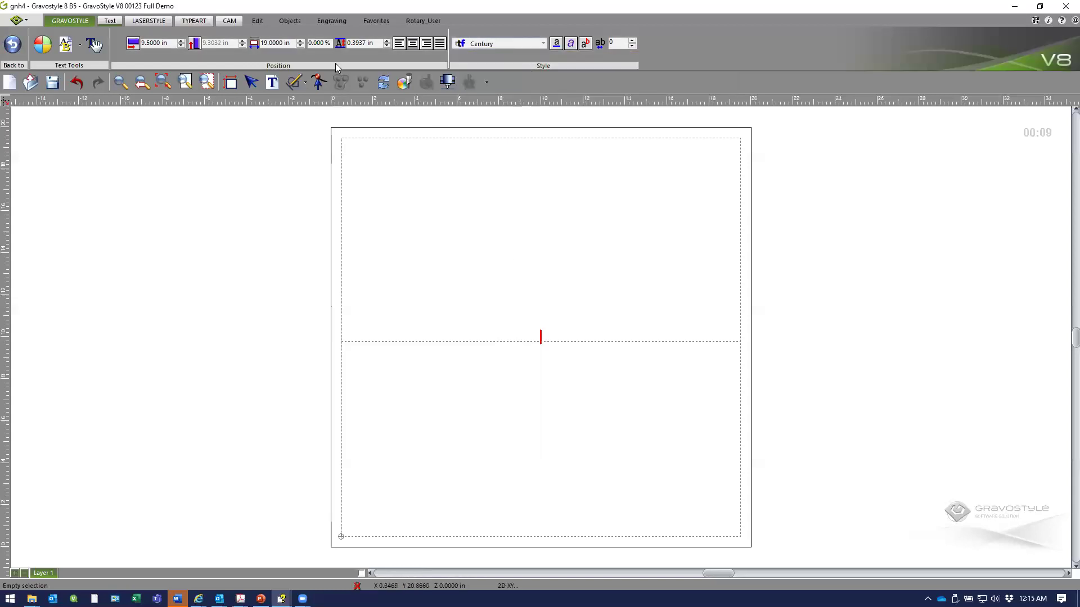
{"action": "left_click", "coordinate": [355, 44]}
{"action": "type", "text": "2"}
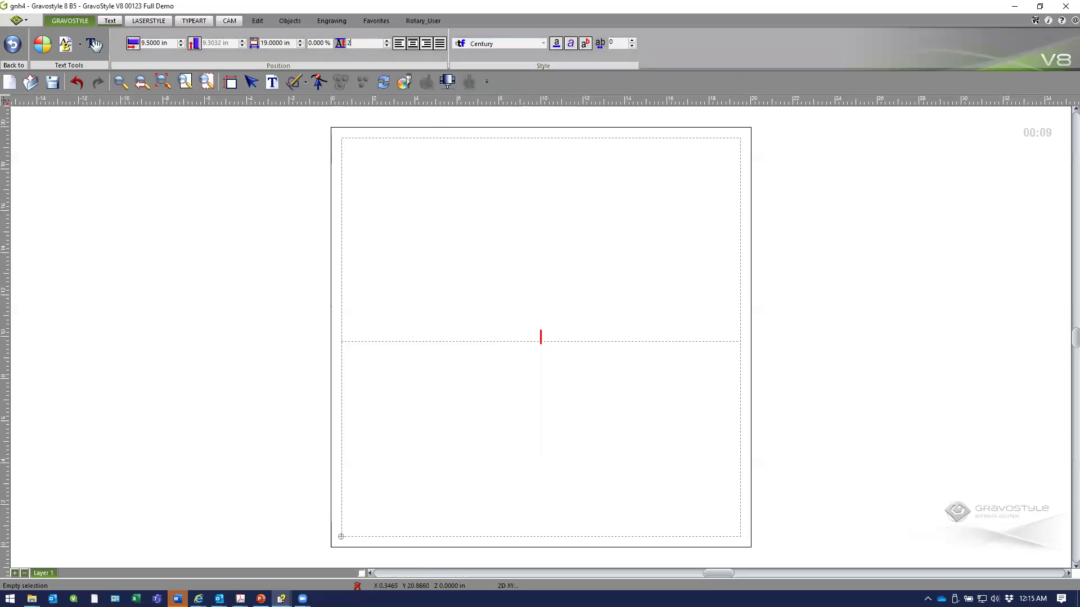
{"action": "key", "text": "Return"}
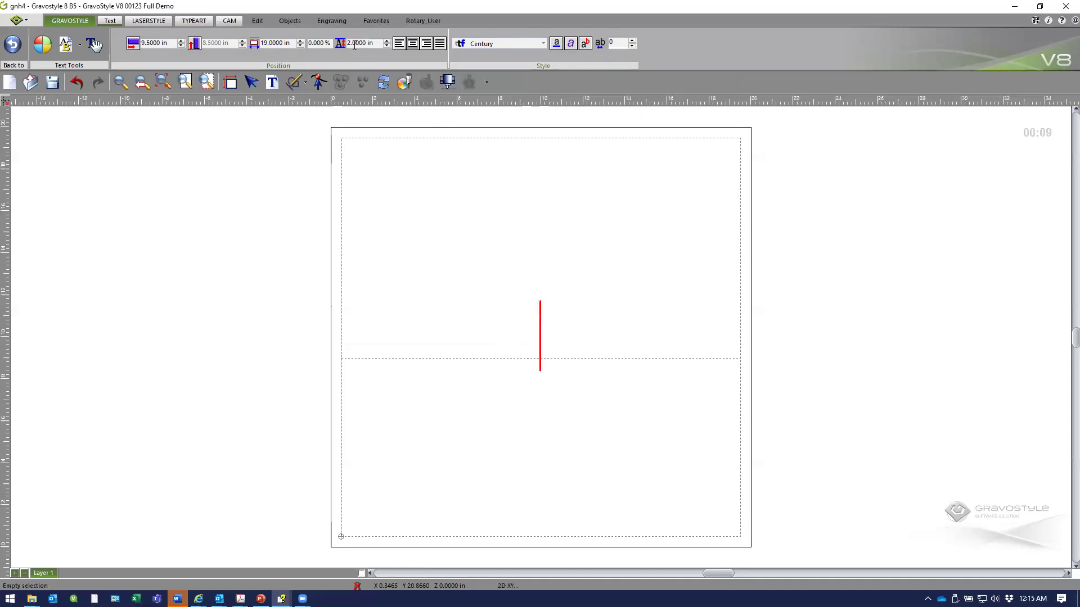
- Enter the text "Employee", a blank line, "of the" and "Month" on separate lines and finish text entry
{"action": "type", "text": "Emp"}
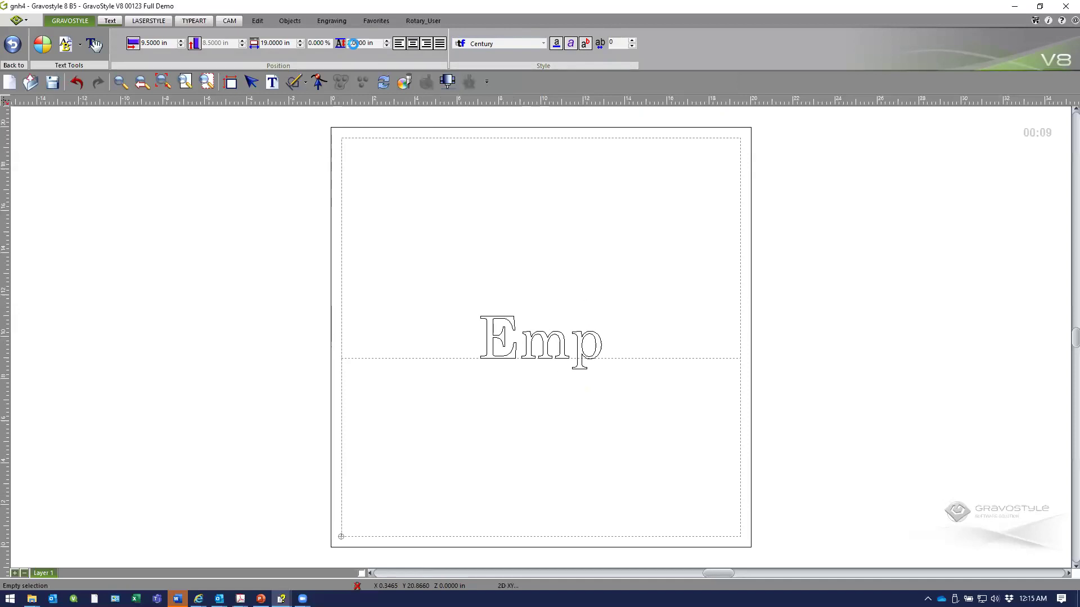
{"action": "type", "text": "loyee"}
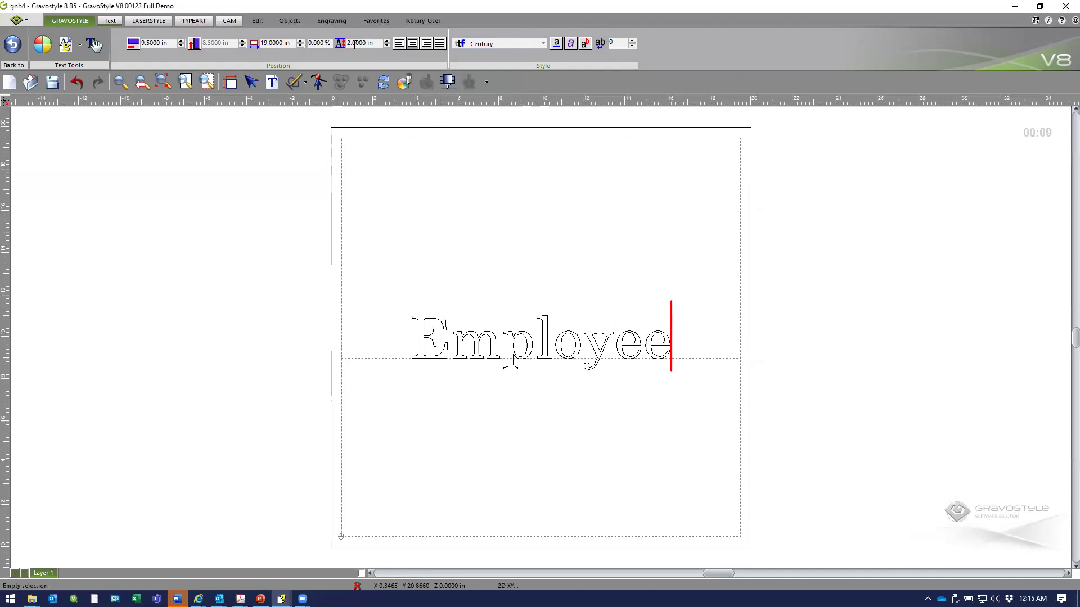
{"action": "key", "text": "Return"}
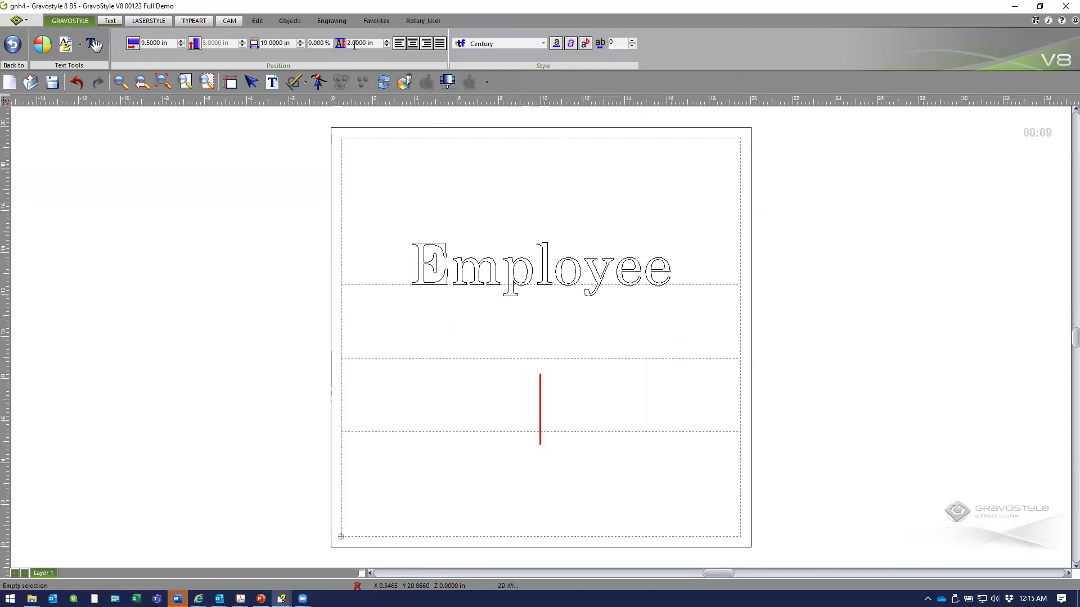
{"action": "type", "text": "of the"}
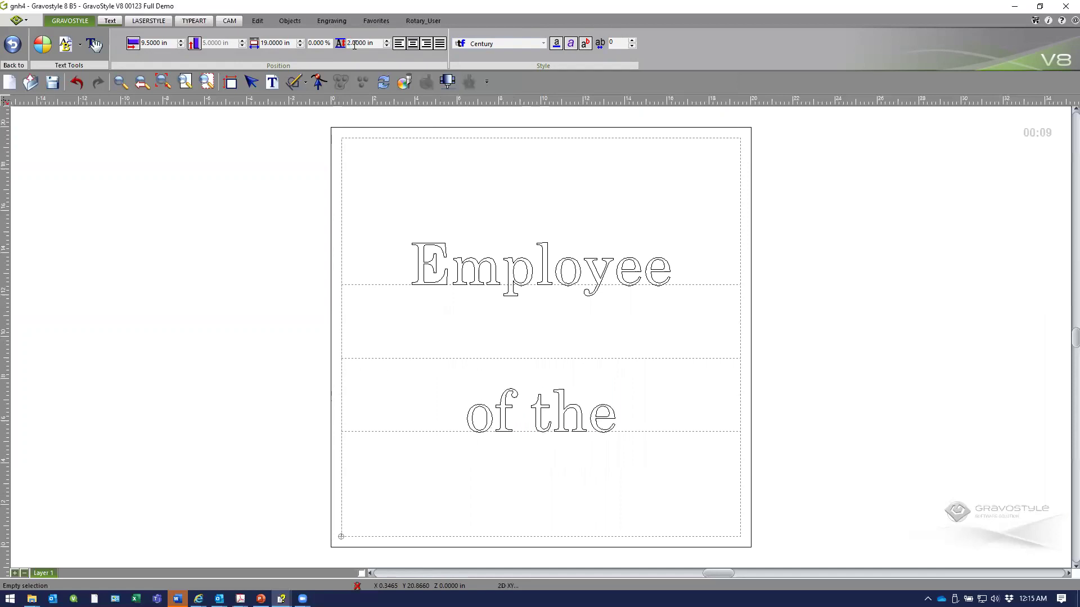
{"action": "key", "text": "Return"}
{"action": "type", "text": "Month"}
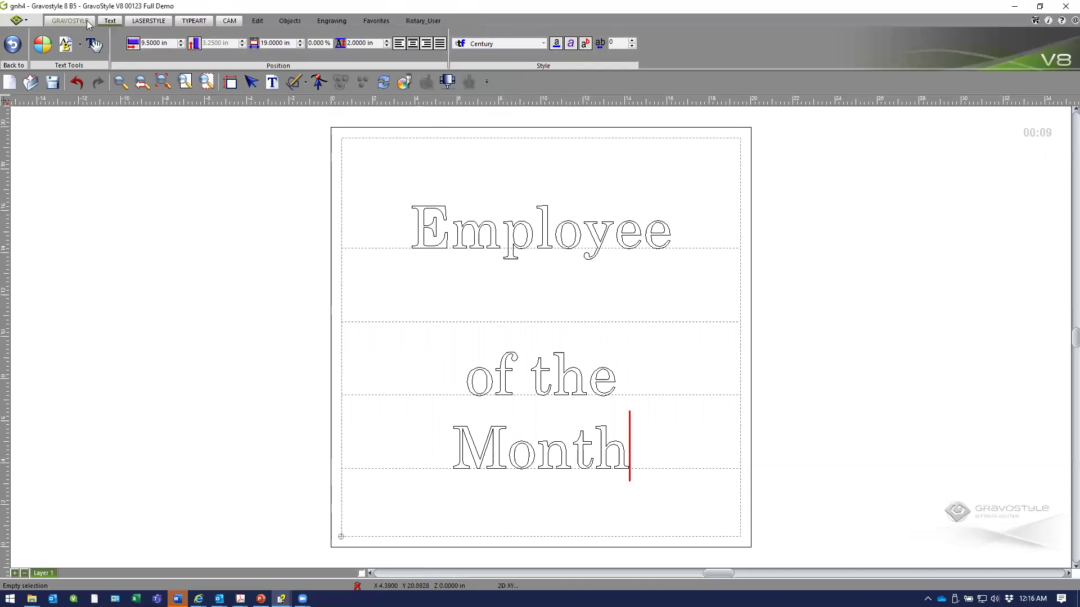
{"action": "left_click", "coordinate": [87, 23]}
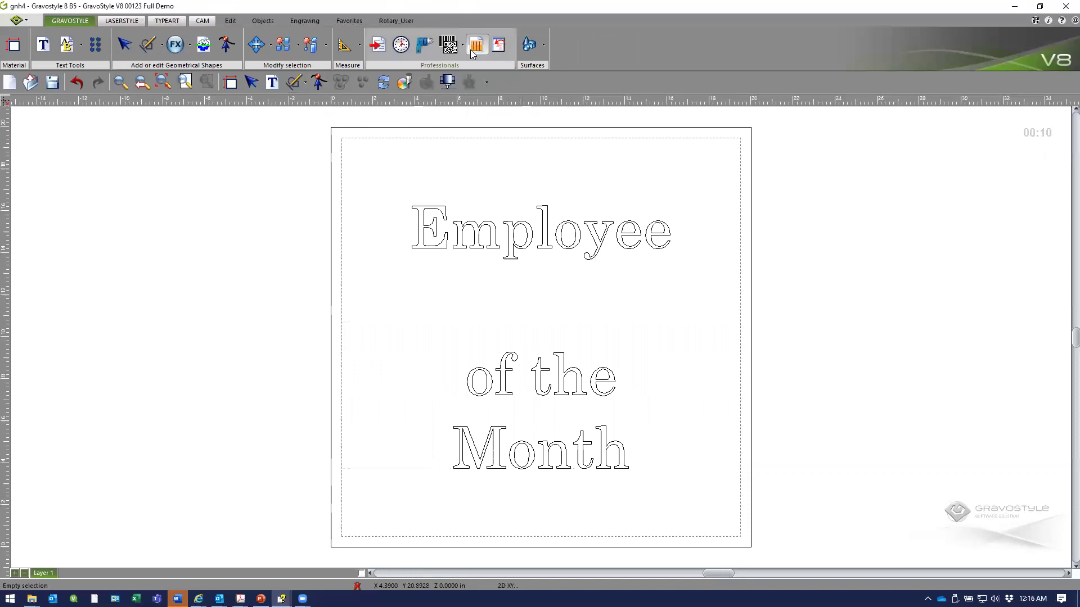
- Insert symbol 10011 from the BAR category of the symbol library in the blank line below "Employee"
{"action": "left_click", "coordinate": [475, 50]}
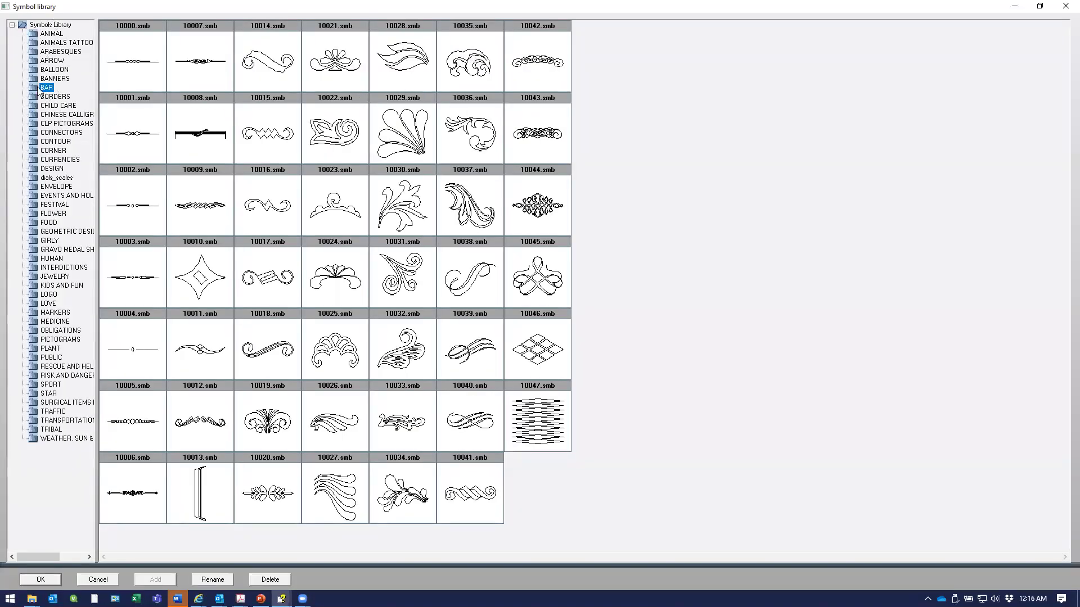
{"action": "left_click", "coordinate": [204, 349]}
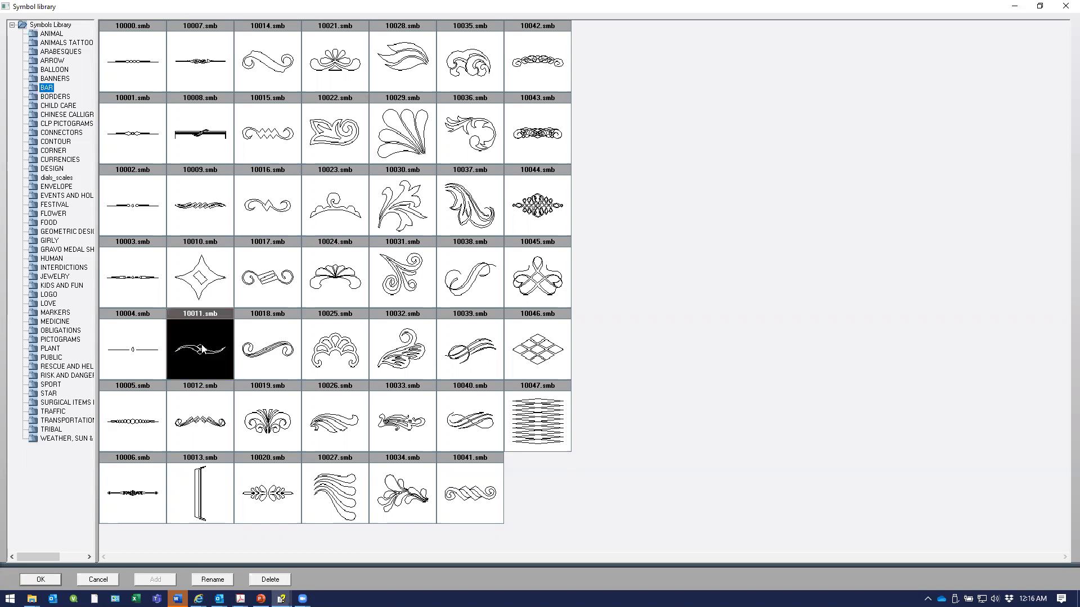
{"action": "double_click", "coordinate": [204, 349]}
{"action": "left_click", "coordinate": [506, 303]}
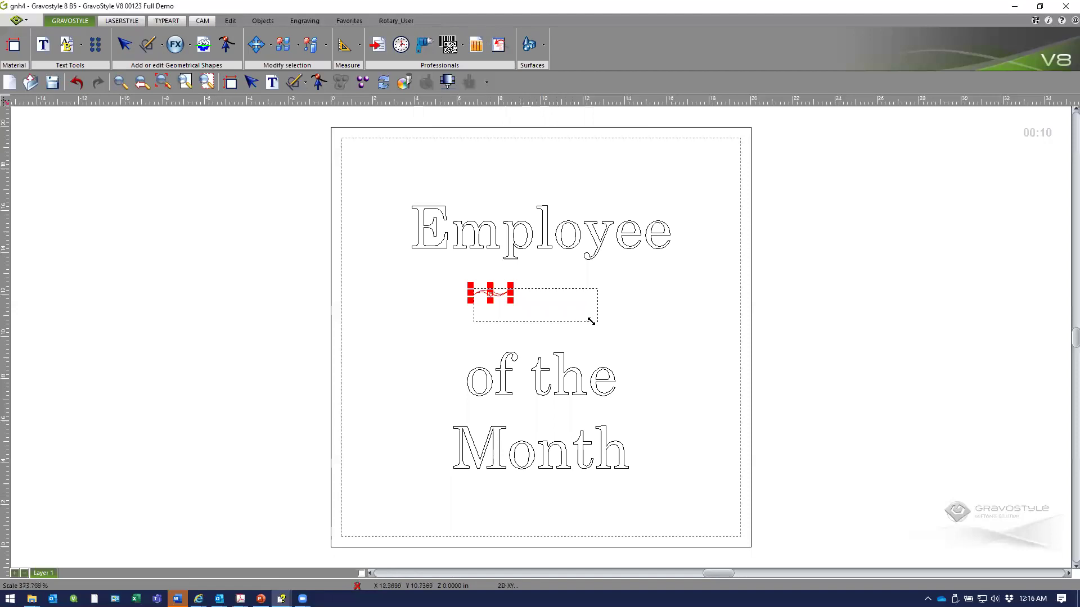
- Enlarge the ornament to about 8.5 in wide and 1.6 in high, placed between "Employee" and "of the"
{"action": "left_click", "coordinate": [597, 322]}
{"action": "left_click_drag", "start_coordinate": [603, 305], "coordinate": [643, 305]}
{"action": "left_click_drag", "start_coordinate": [470, 304], "coordinate": [458, 305]}
{"action": "left_click_drag", "start_coordinate": [552, 305], "coordinate": [538, 307]}
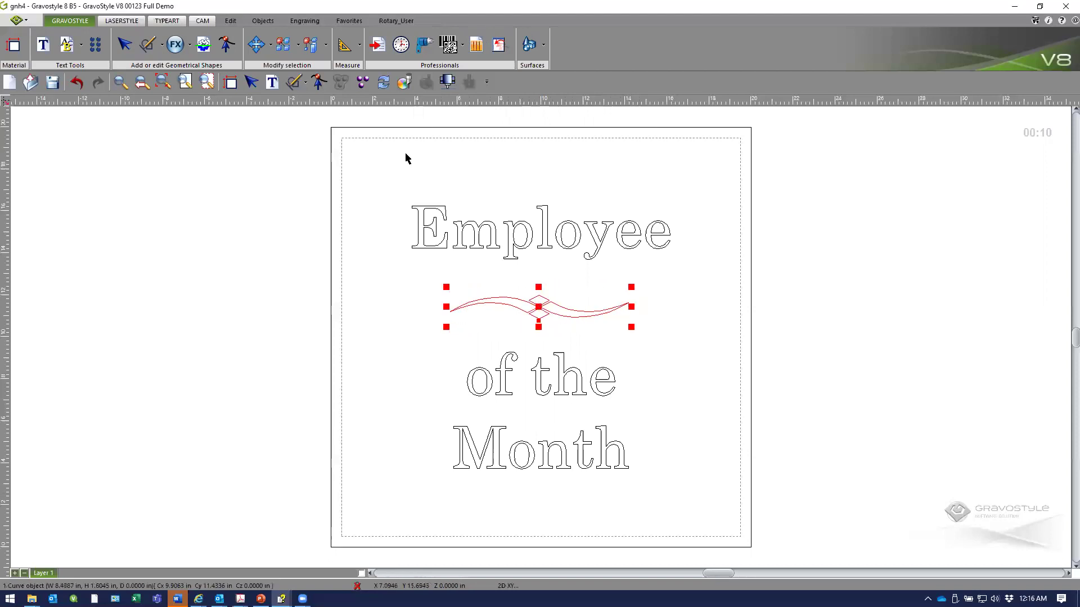
- Try to centre the ornament vertically on the plate and move it back up between "Employee" and "of the"
{"action": "left_click", "coordinate": [256, 45]}
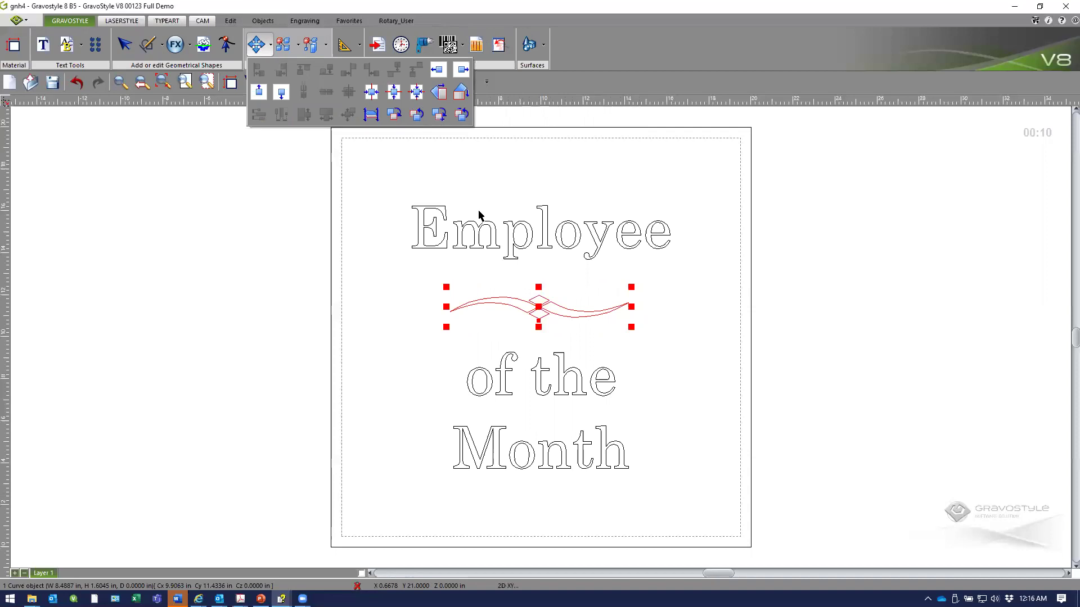
{"action": "left_click", "coordinate": [394, 92]}
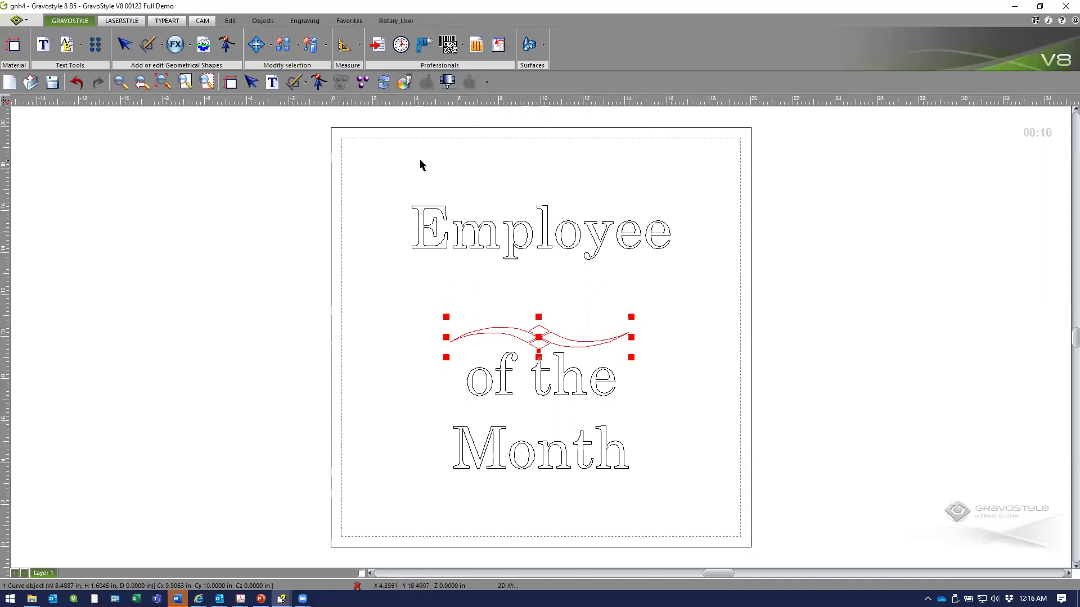
{"action": "left_click_drag", "start_coordinate": [536, 332], "coordinate": [538, 302]}
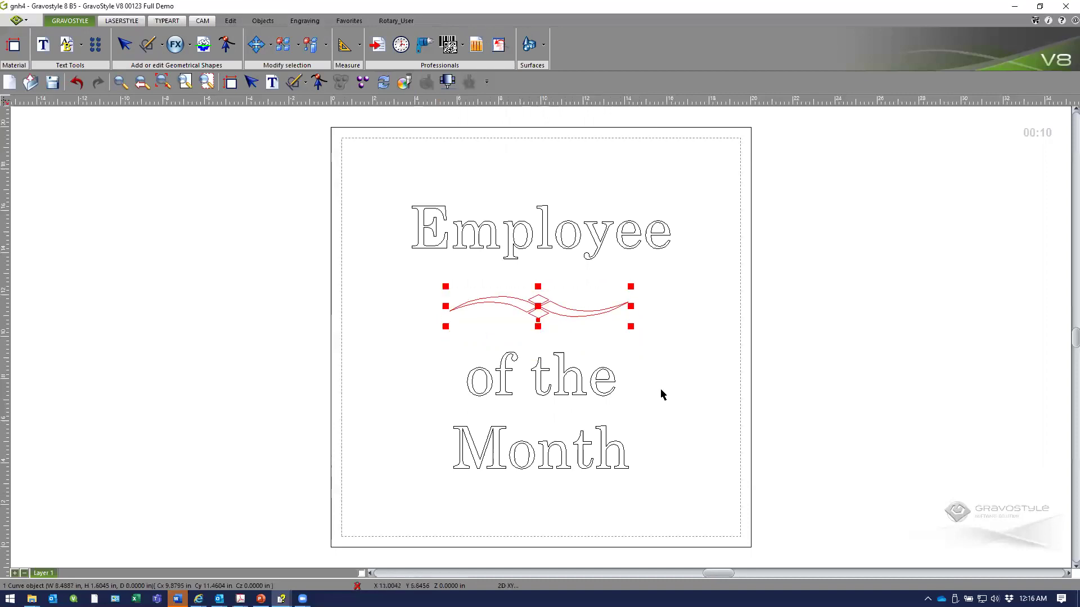
{"action": "left_click", "coordinate": [683, 402]}
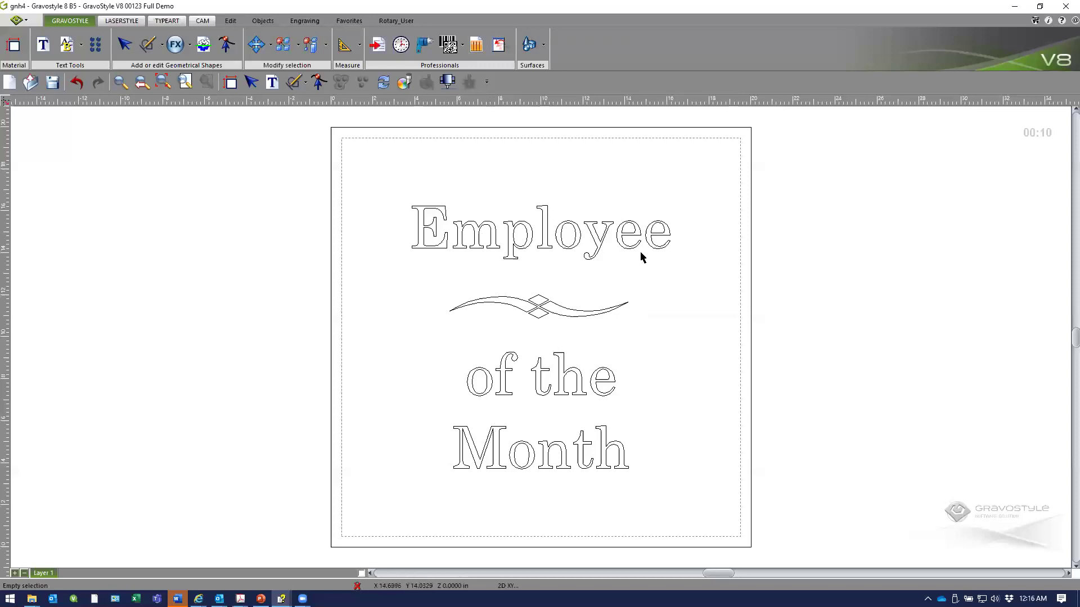
- Set the character height of the whole "Employee of the Month" text to 2.5 in
{"action": "double_click", "coordinate": [578, 246]}
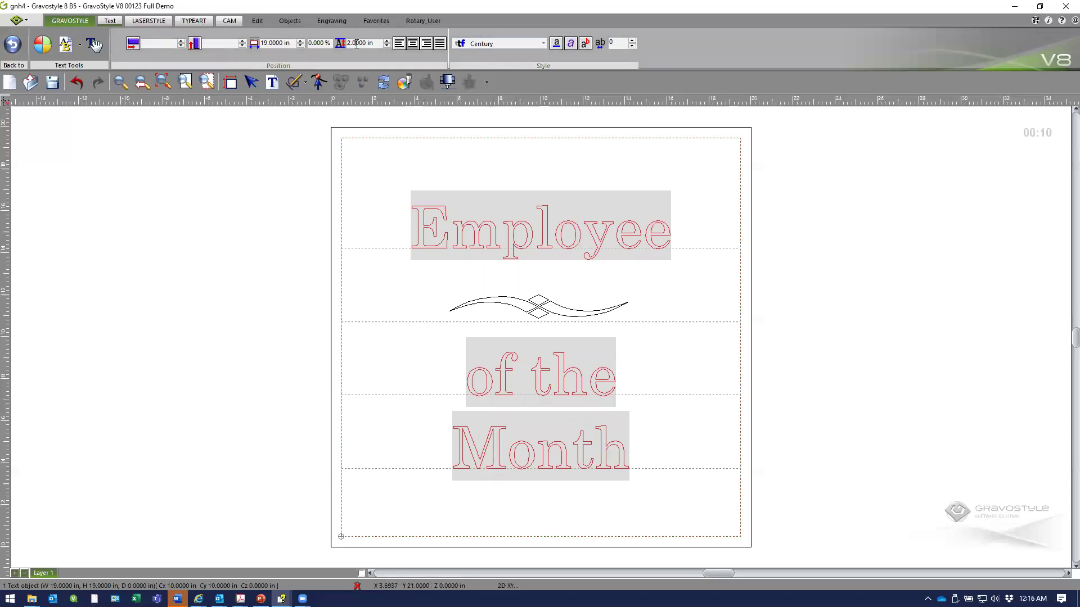
{"action": "left_click", "coordinate": [356, 44]}
{"action": "key", "text": "BackSpace"}
{"action": "type", "text": "5"}
{"action": "key", "text": "Return"}
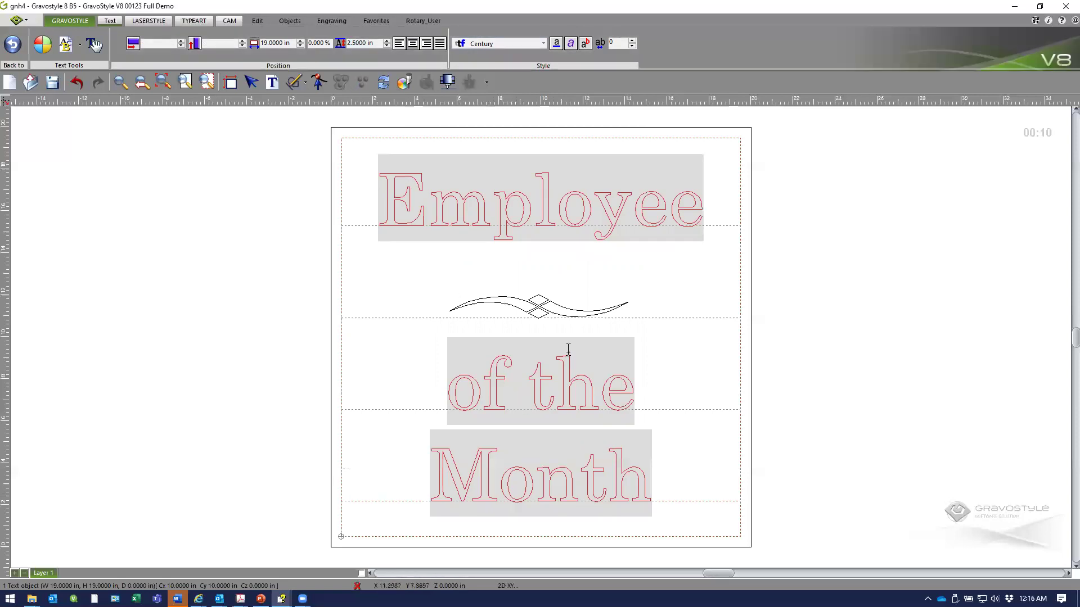
{"action": "left_click", "coordinate": [538, 309]}
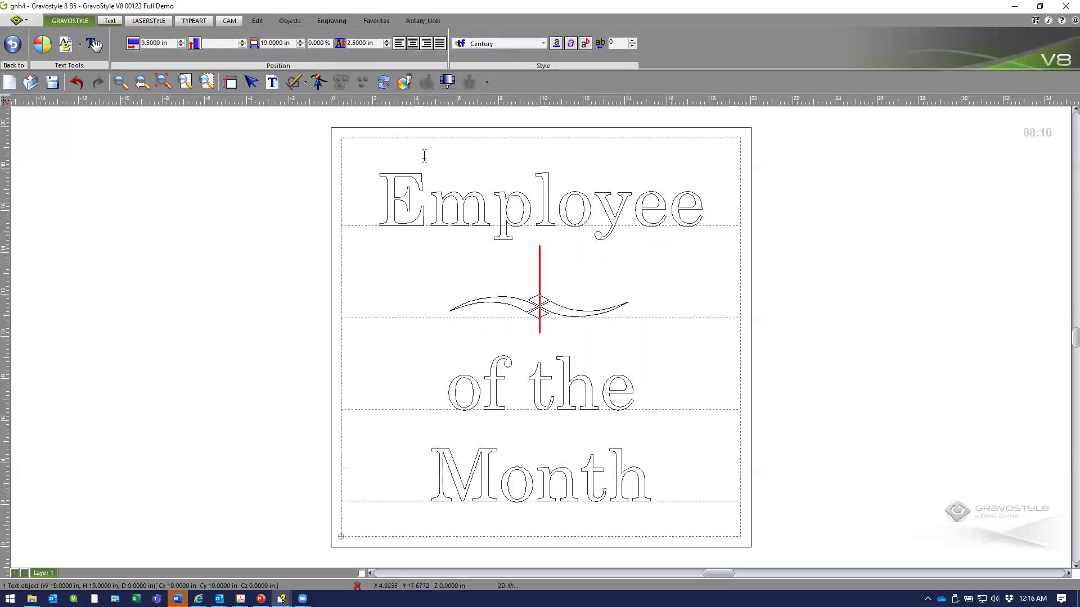
- Move the ornament up slightly below "Employee" and stretch both ends to a width of about 10.6 in
{"action": "left_click", "coordinate": [251, 82]}
{"action": "left_click", "coordinate": [547, 306]}
{"action": "left_click_drag", "start_coordinate": [537, 305], "coordinate": [538, 294]}
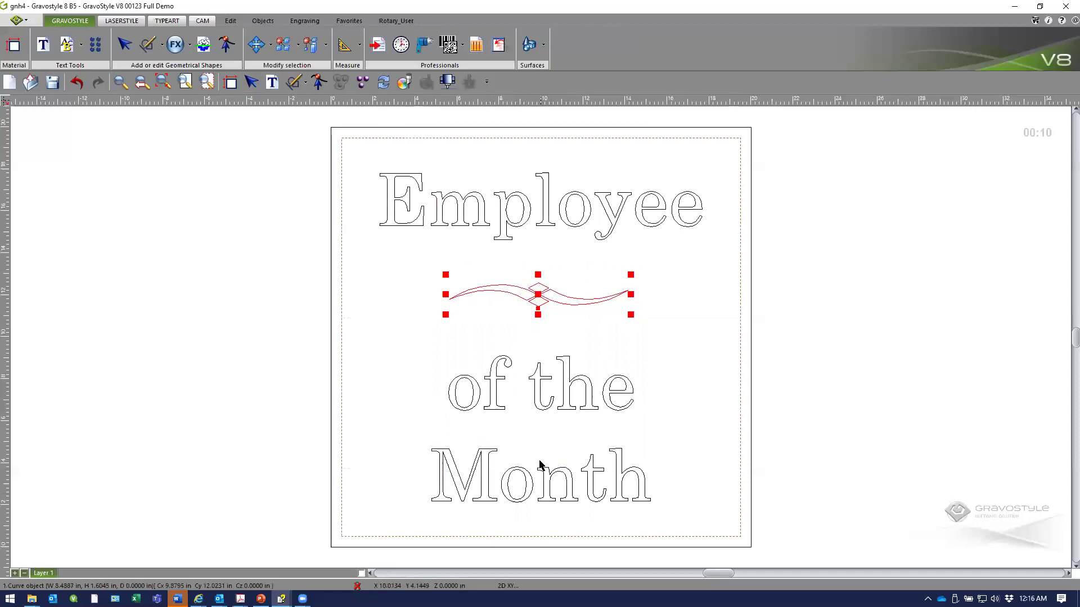
{"action": "left_click_drag", "start_coordinate": [442, 294], "coordinate": [421, 294]}
{"action": "left_click_drag", "start_coordinate": [629, 294], "coordinate": [652, 294]}
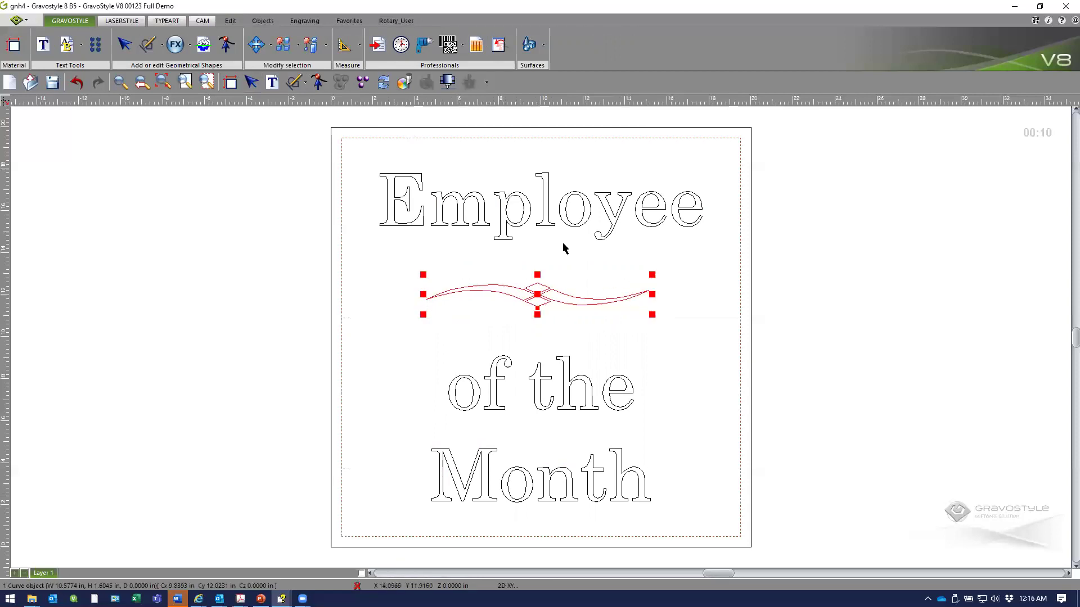
- Centre the widened ornament horizontally on the plate and clear the selection
{"action": "left_click", "coordinate": [258, 60]}
{"action": "left_click", "coordinate": [374, 94]}
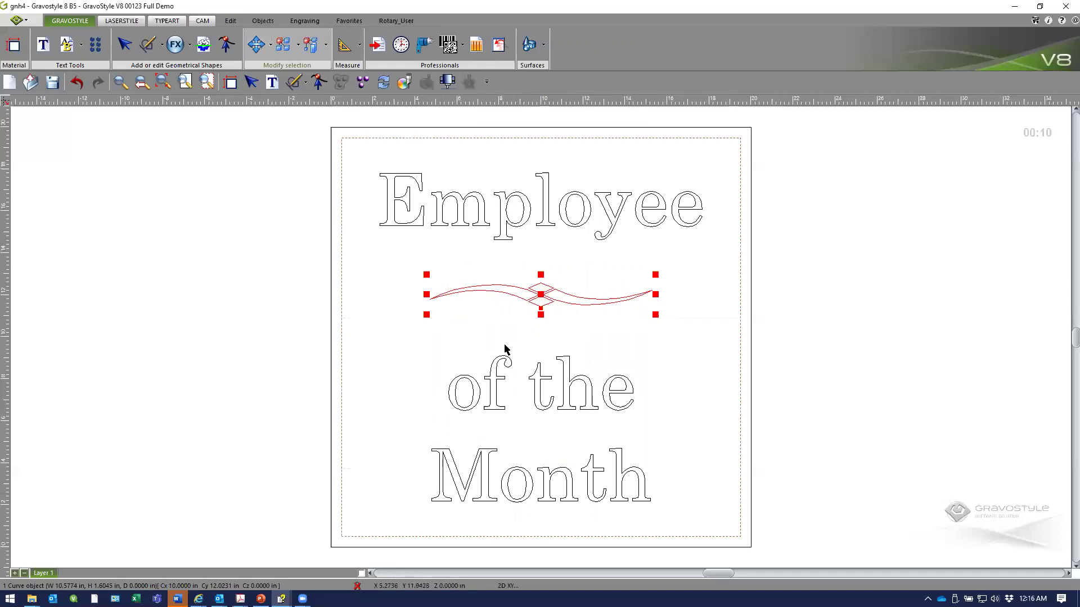
{"action": "left_click", "coordinate": [502, 342]}
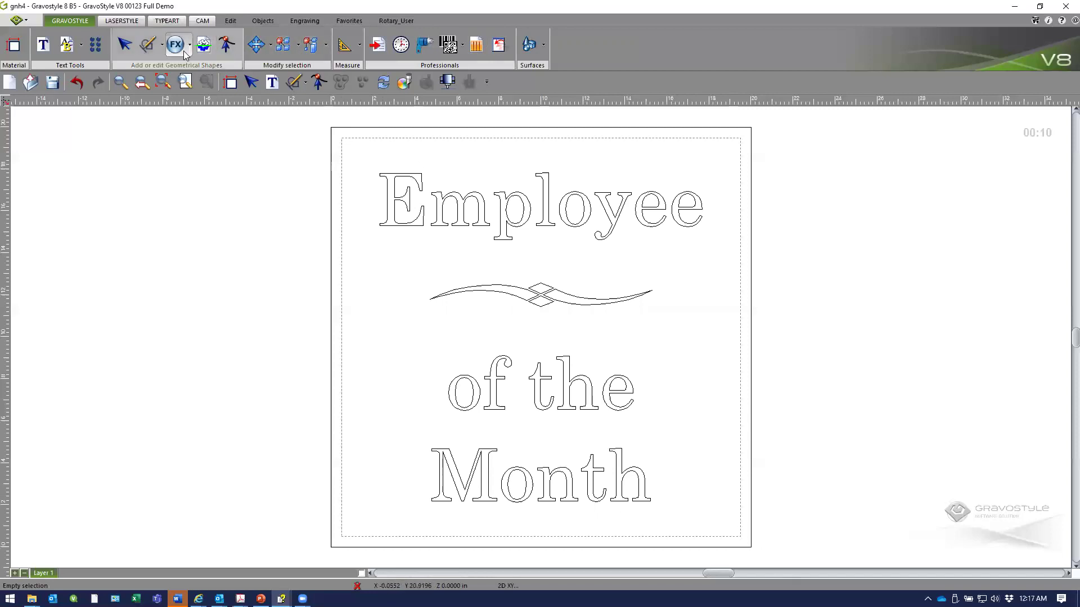
- Draw a rectangle around all the text and the ornament, with its lower-right corner at about X 19.7 in, Y 0.2 in
{"action": "left_click", "coordinate": [145, 51]}
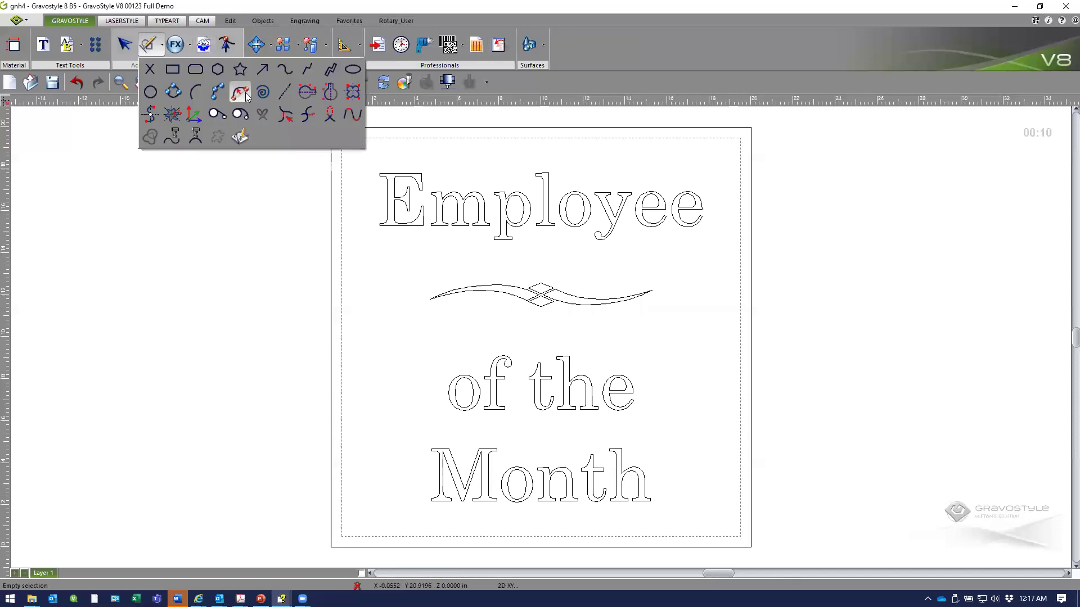
{"action": "left_click", "coordinate": [174, 71]}
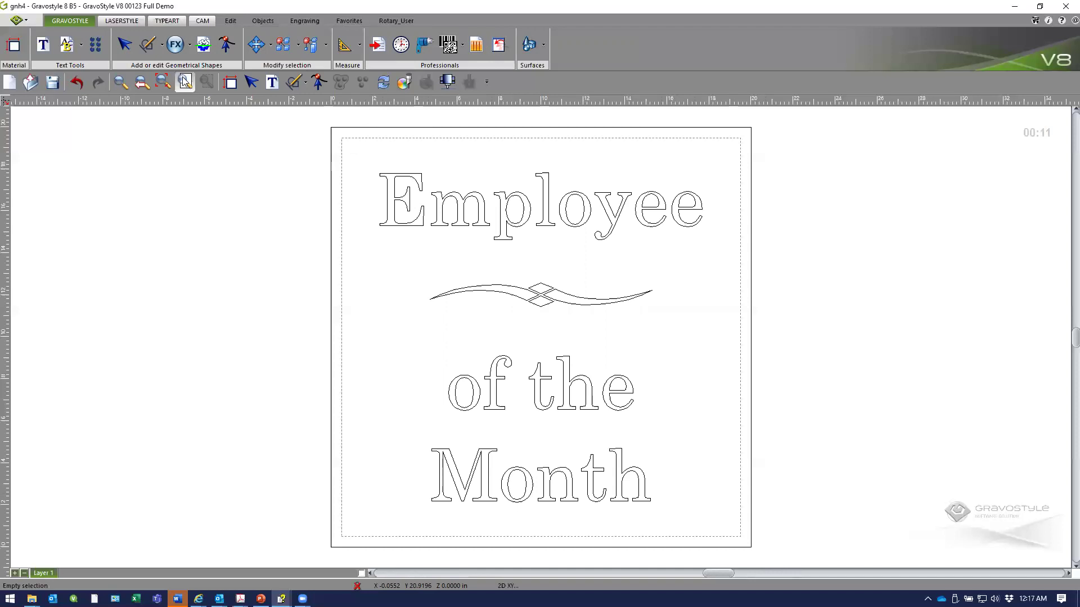
{"action": "left_click", "coordinate": [150, 52]}
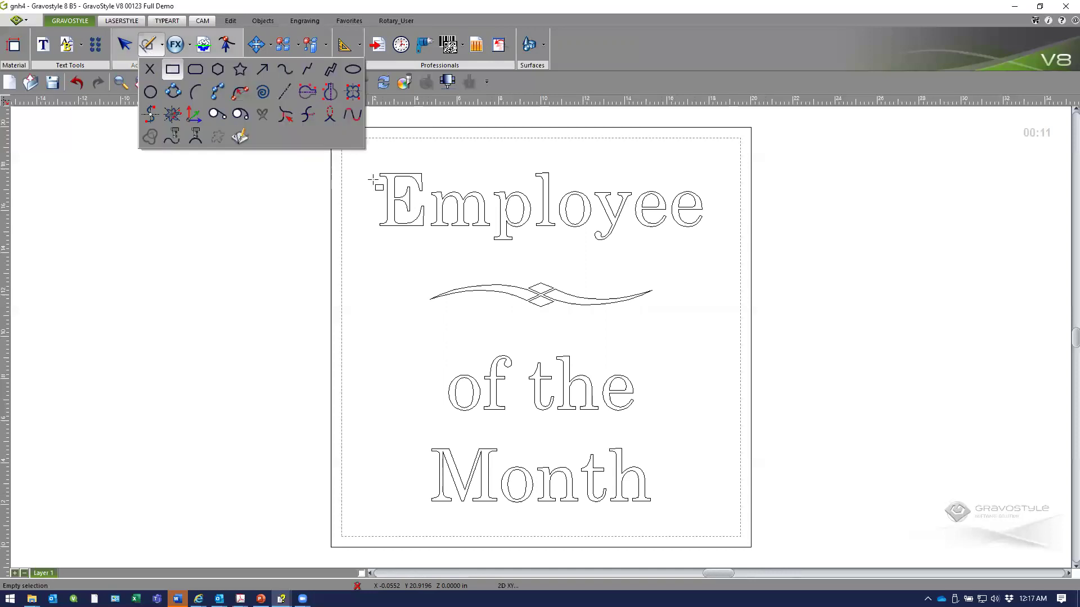
{"action": "left_click", "coordinate": [174, 71]}
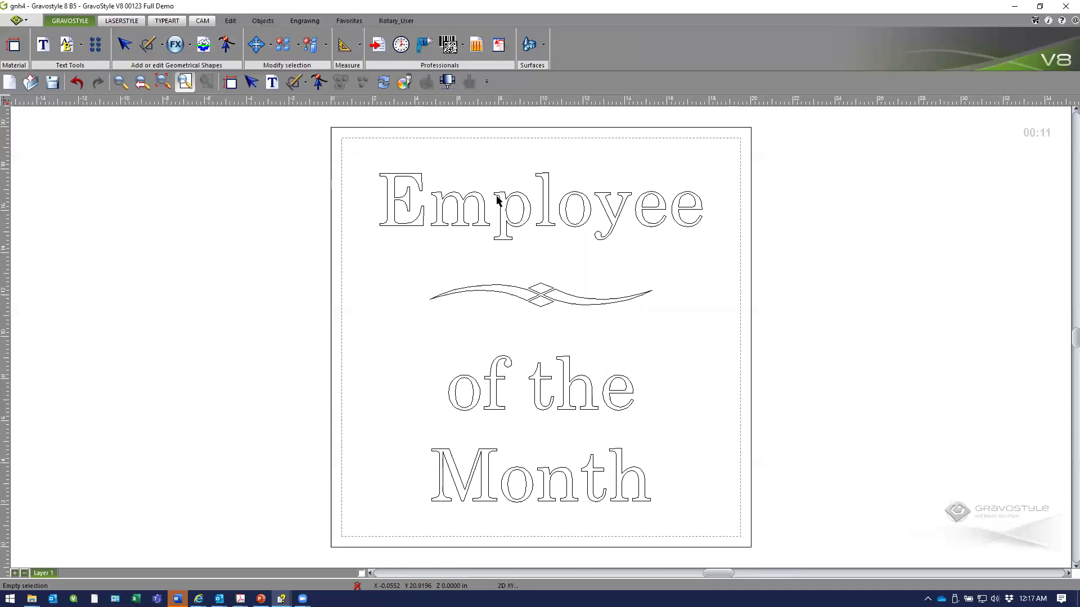
{"action": "left_click", "coordinate": [292, 83]}
{"action": "left_click", "coordinate": [316, 106]}
{"action": "left_click_drag", "start_coordinate": [360, 145], "coordinate": [745, 544]}
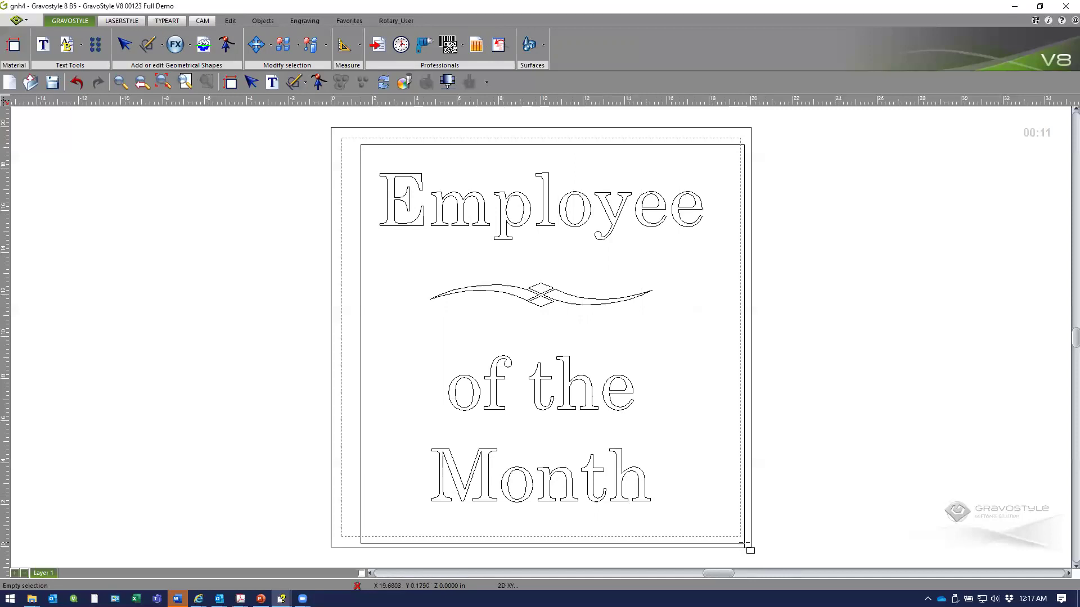
- Finish the border as a rectangle with rounded corners, replacing the default corner radius
{"action": "left_click_drag", "start_coordinate": [747, 545], "coordinate": [748, 547]}
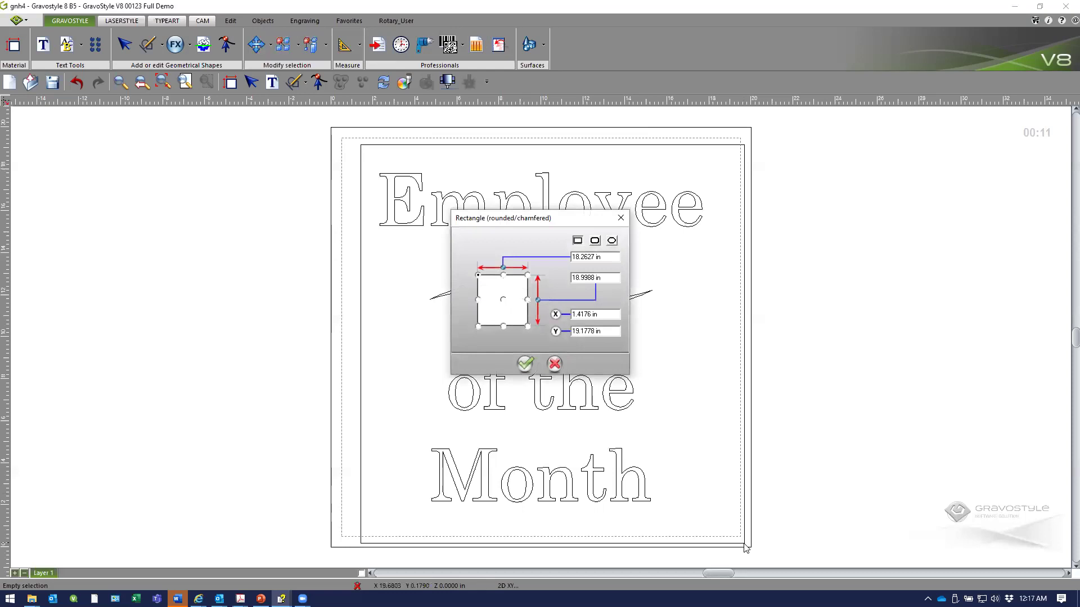
{"action": "left_click", "coordinate": [595, 241]}
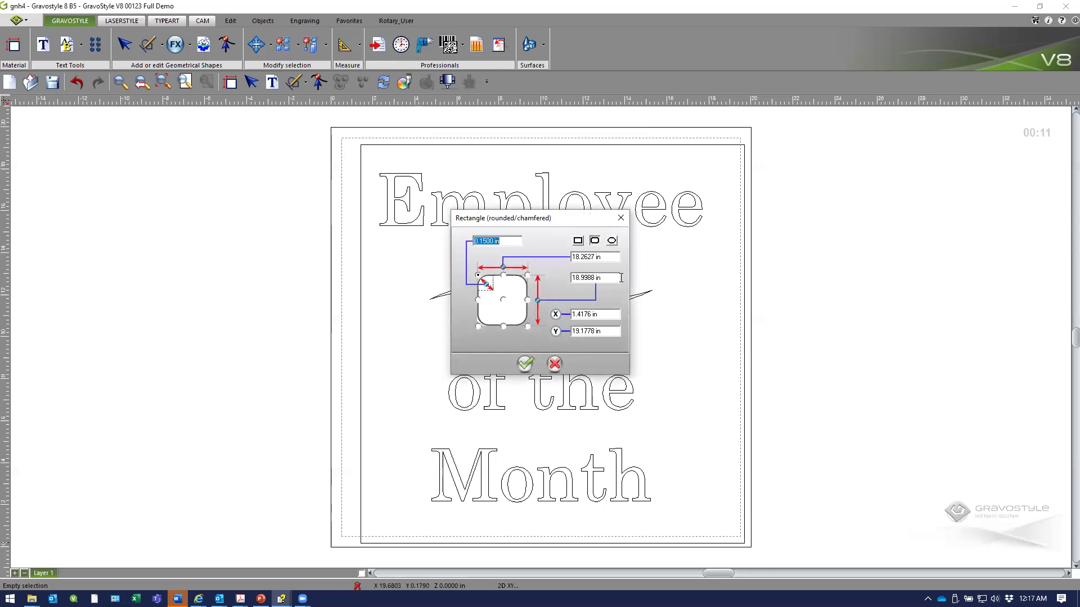
{"action": "double_click", "coordinate": [485, 242]}
{"action": "key", "text": "BackSpace"}
{"action": "left_click", "coordinate": [525, 364]}
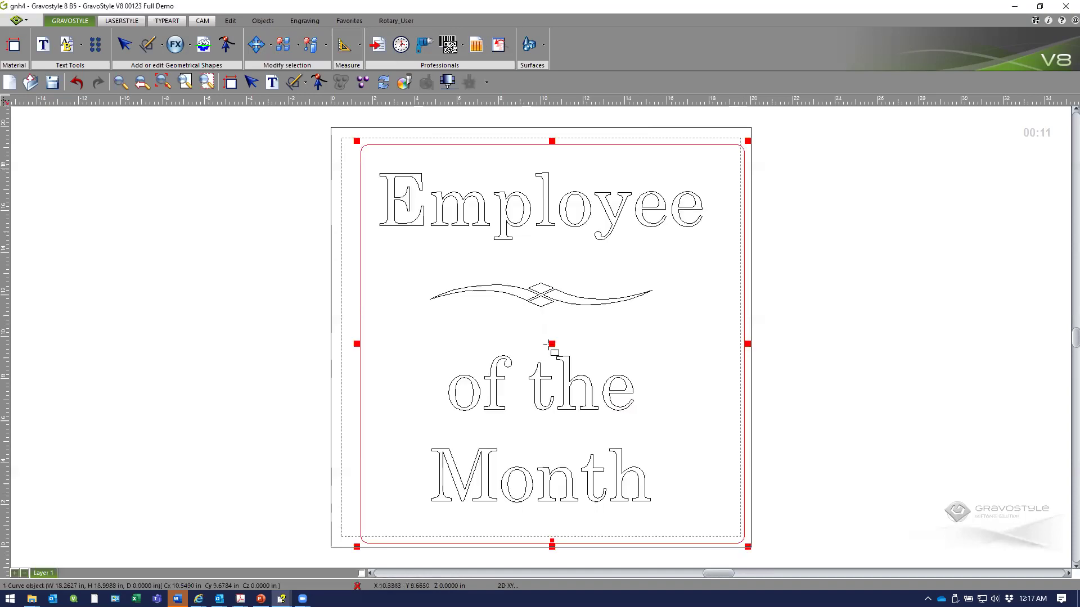
- Move the rounded border inside the plate's dashed margin and stretch its left and right sides to a width of about 18.96 in
{"action": "mouse_move", "coordinate": [547, 336]}
{"action": "left_mouse_down"}
{"action": "mouse_move", "coordinate": [531, 336]}
{"action": "mouse_move", "coordinate": [545, 337]}
{"action": "left_mouse_up"}
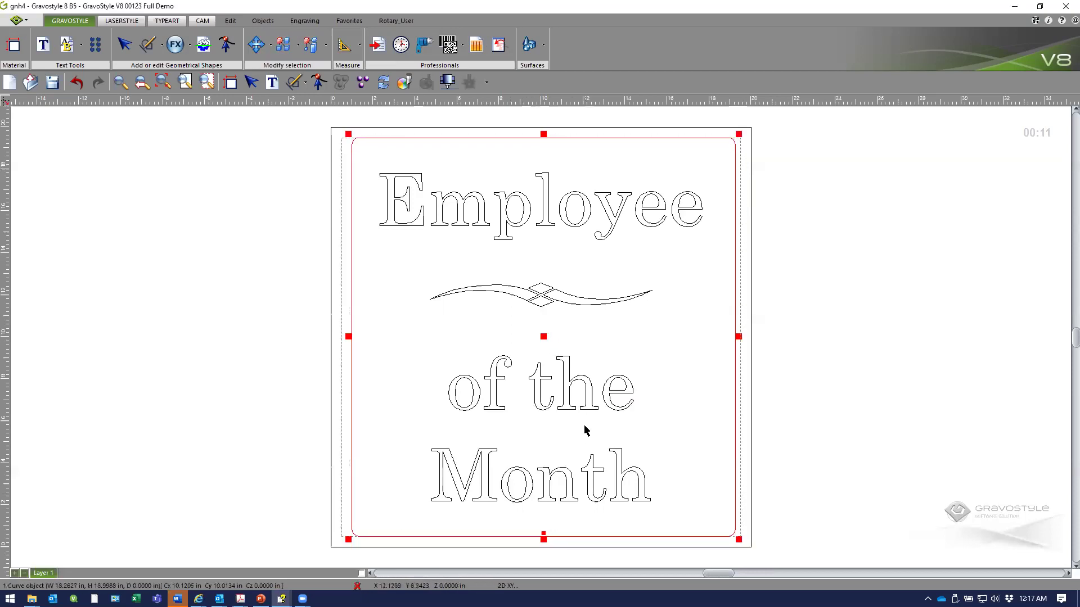
{"action": "left_click_drag", "start_coordinate": [349, 335], "coordinate": [339, 336]}
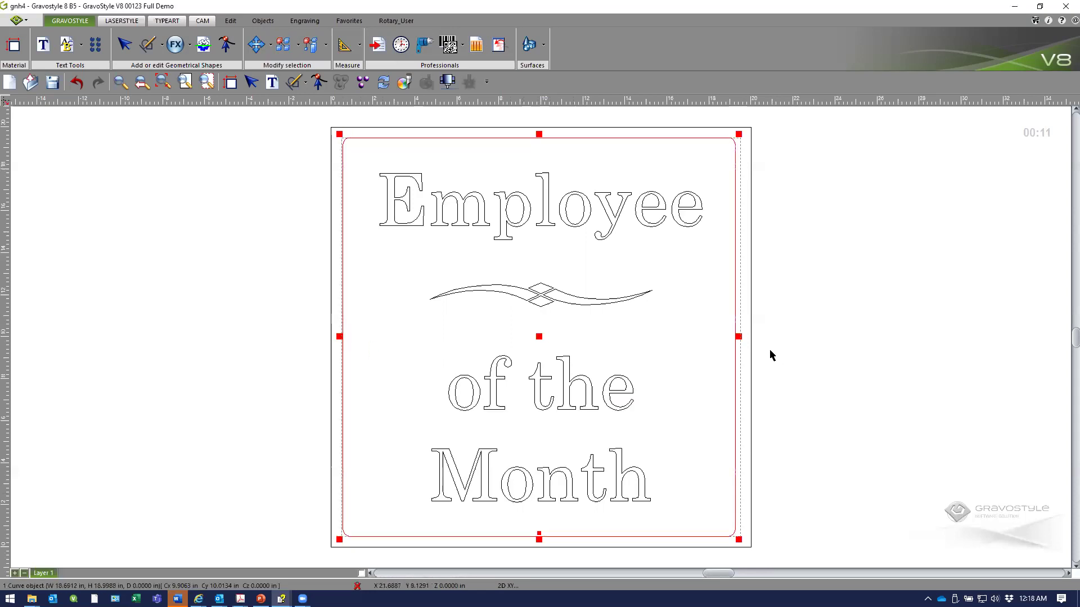
{"action": "left_click_drag", "start_coordinate": [738, 337], "coordinate": [744, 337]}
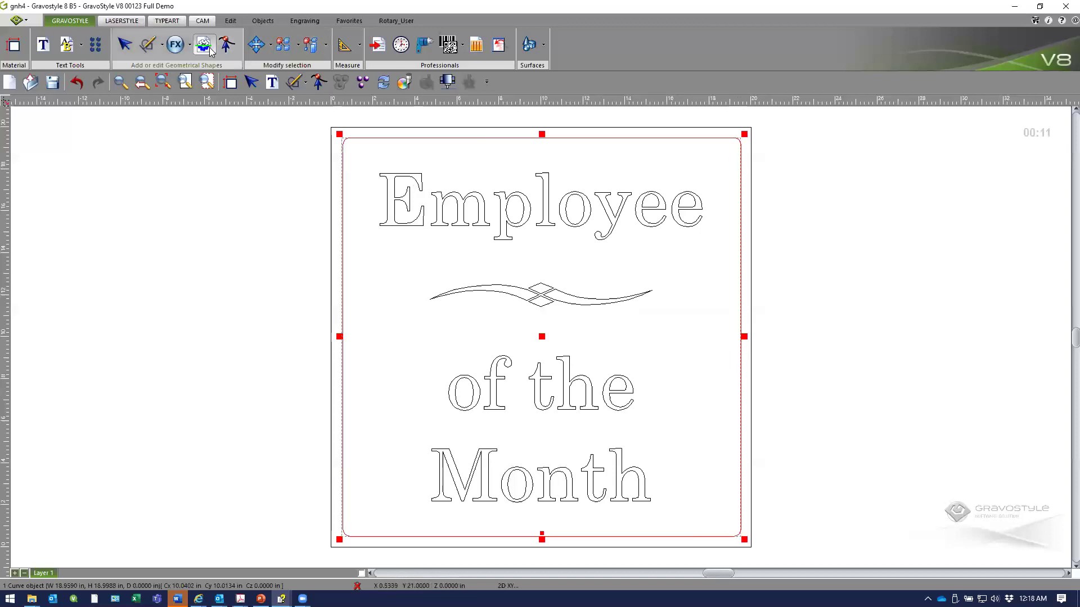
- Offset the border 0.18 in inside its contour, keeping the initial curve, and combine both outlines into one object
{"action": "left_click", "coordinate": [176, 45]}
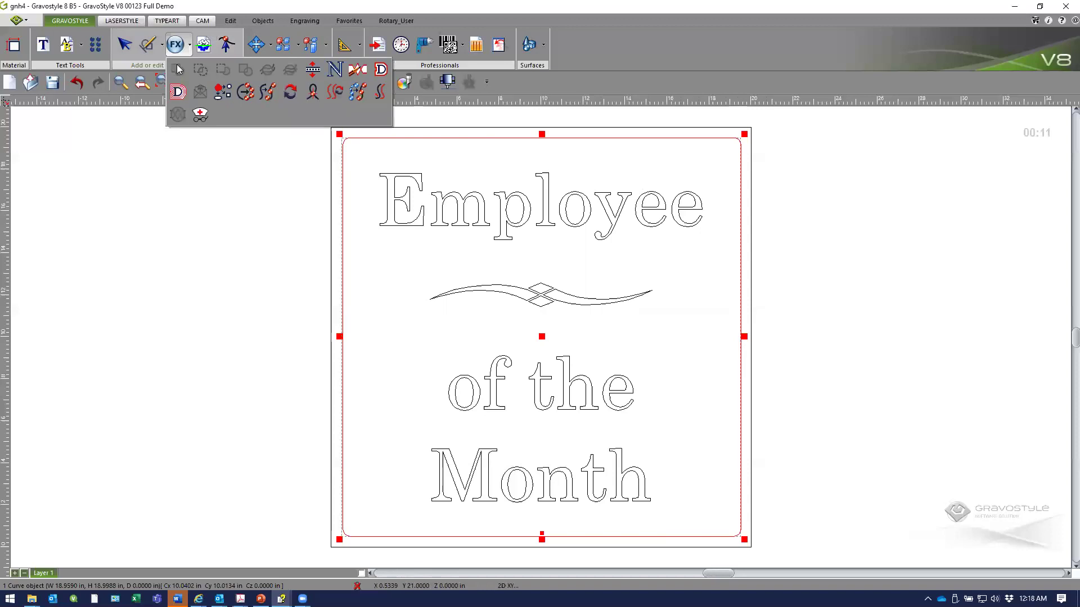
{"action": "left_click", "coordinate": [380, 72]}
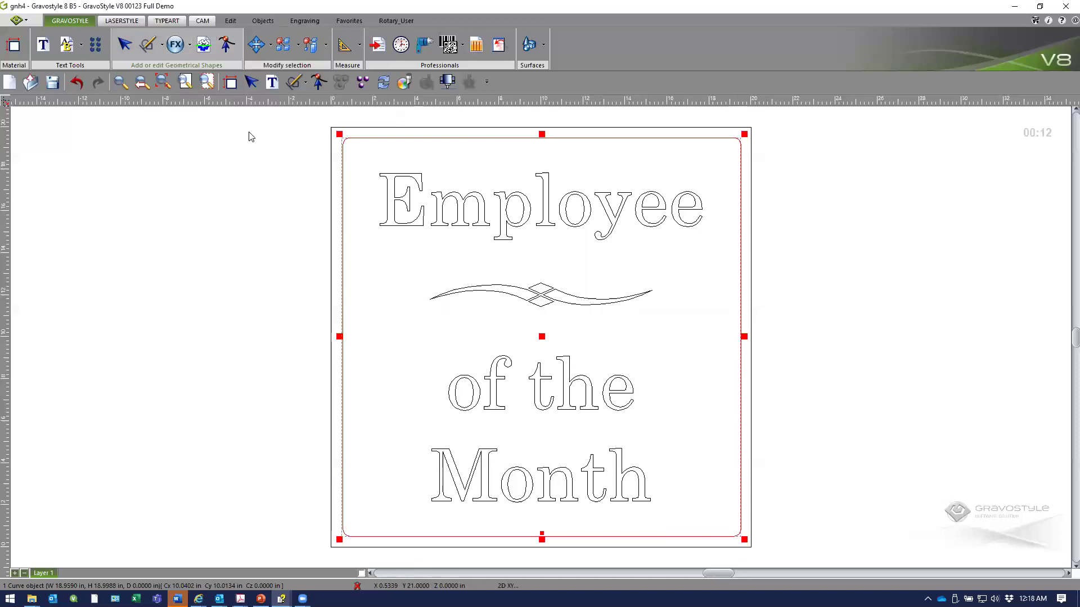
{"action": "left_click", "coordinate": [561, 259]}
{"action": "left_click", "coordinate": [554, 211]}
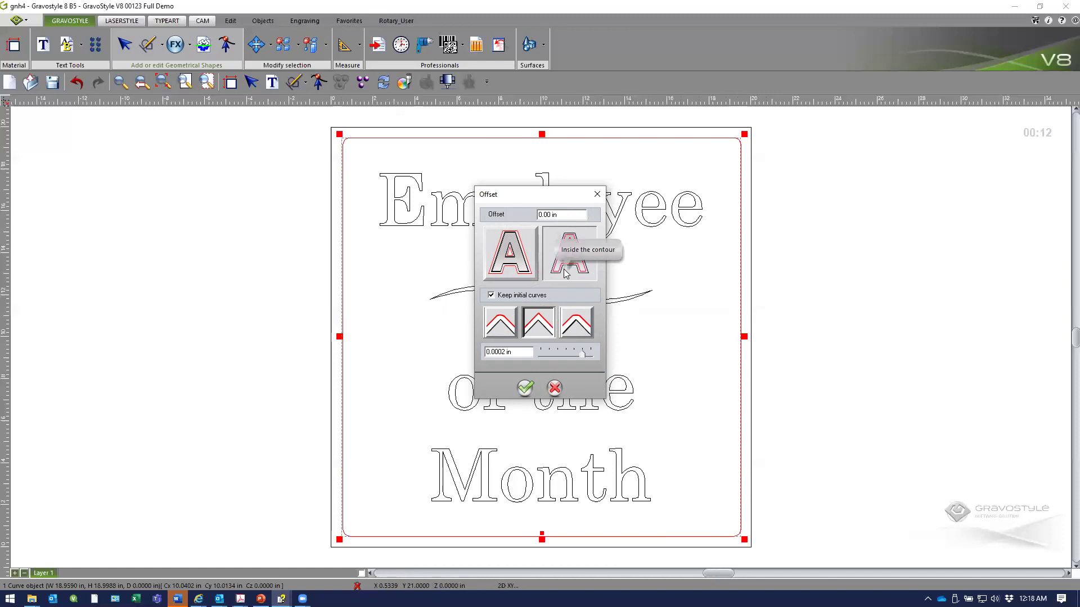
{"action": "type", "text": "18"}
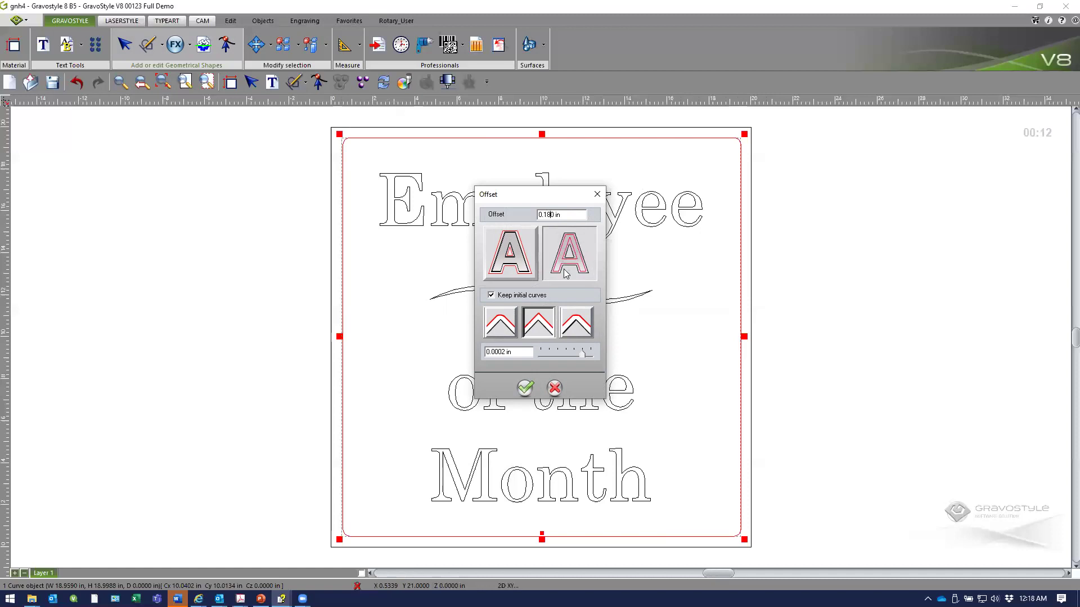
{"action": "left_click", "coordinate": [566, 259]}
{"action": "left_click", "coordinate": [526, 387]}
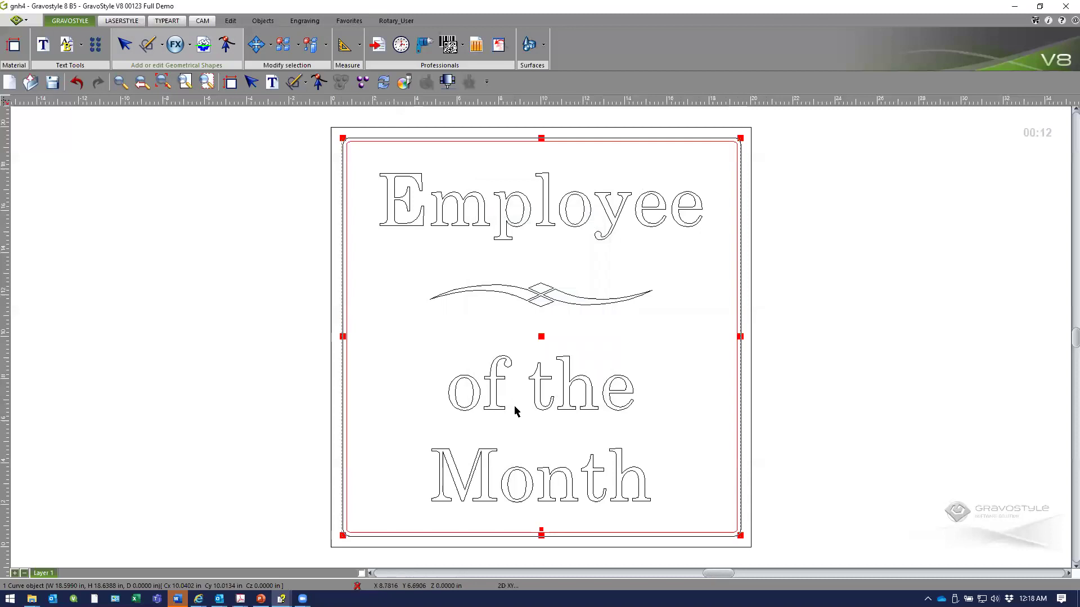
{"action": "left_click", "coordinate": [437, 141]}
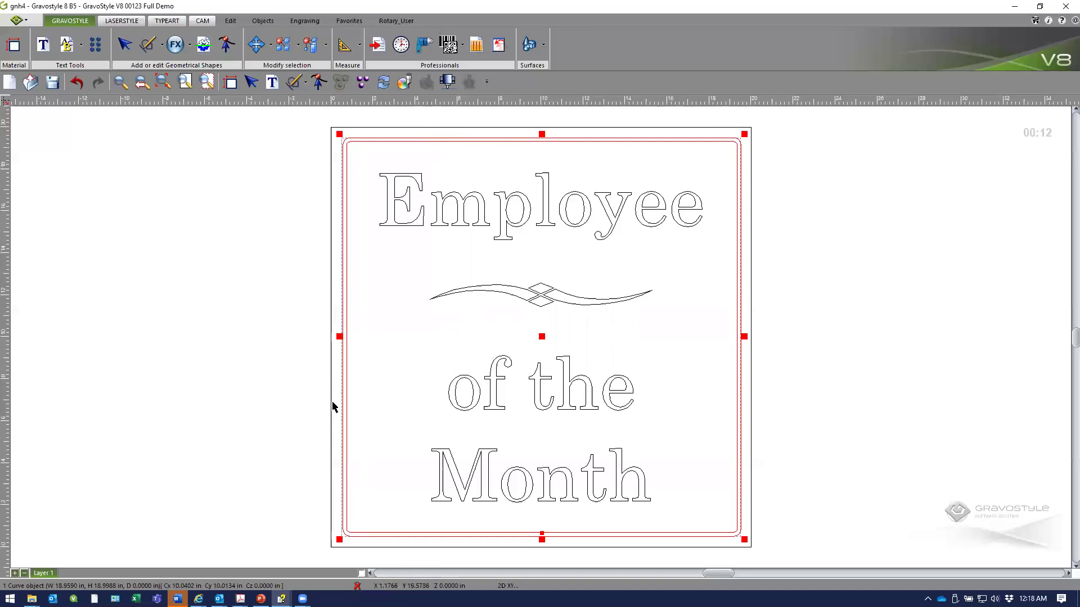
{"action": "left_click", "coordinate": [439, 335]}
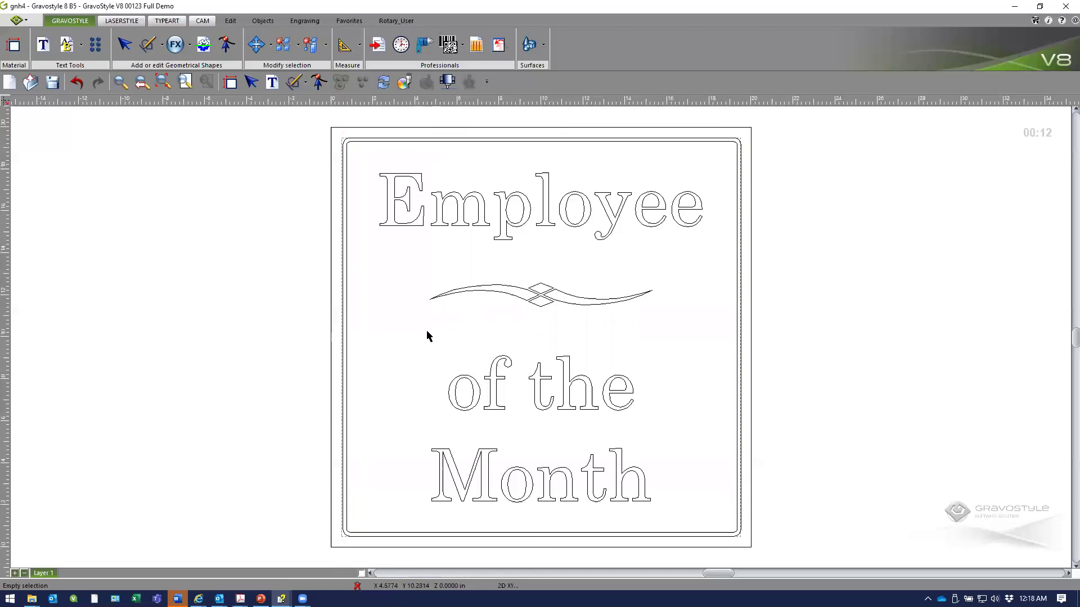
- Select all the artwork and choose the Intaglio toolpath type in the CAM workspace
{"action": "key", "text": "ctrl+a"}
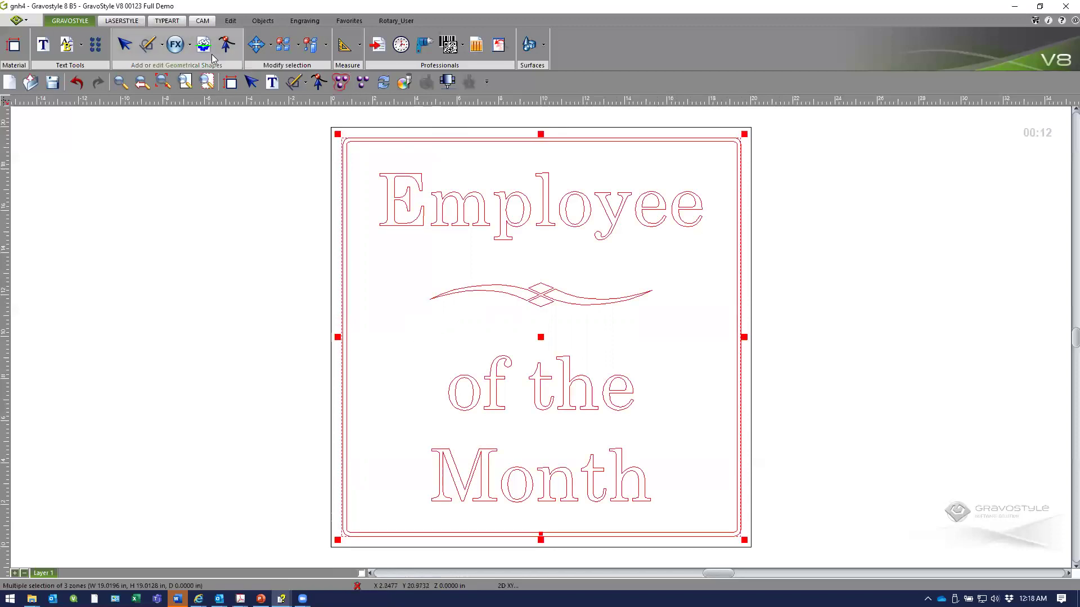
{"action": "left_click", "coordinate": [203, 23]}
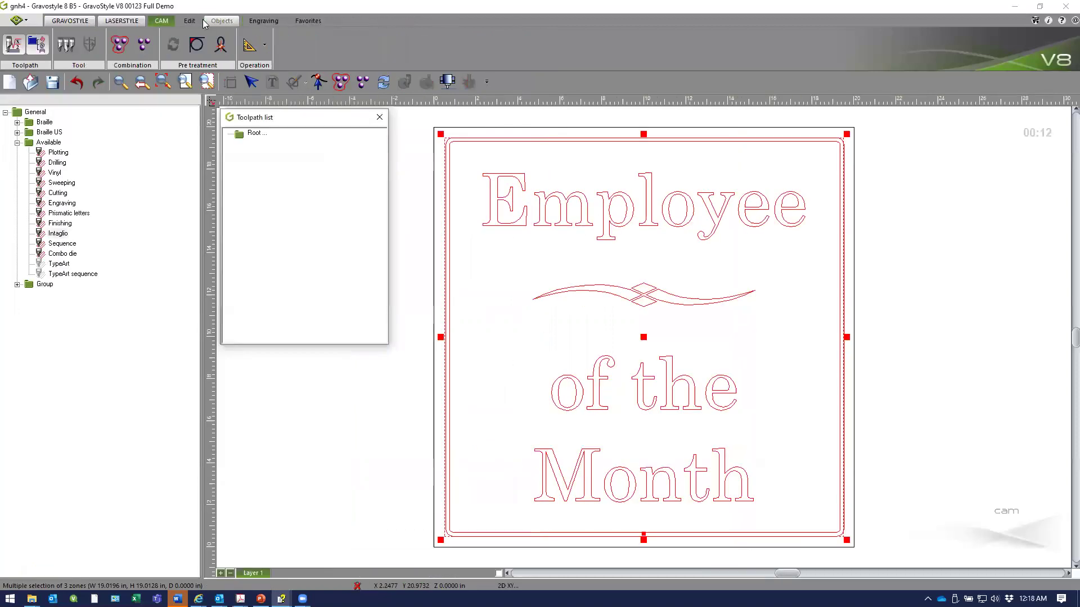
{"action": "left_click", "coordinate": [57, 235]}
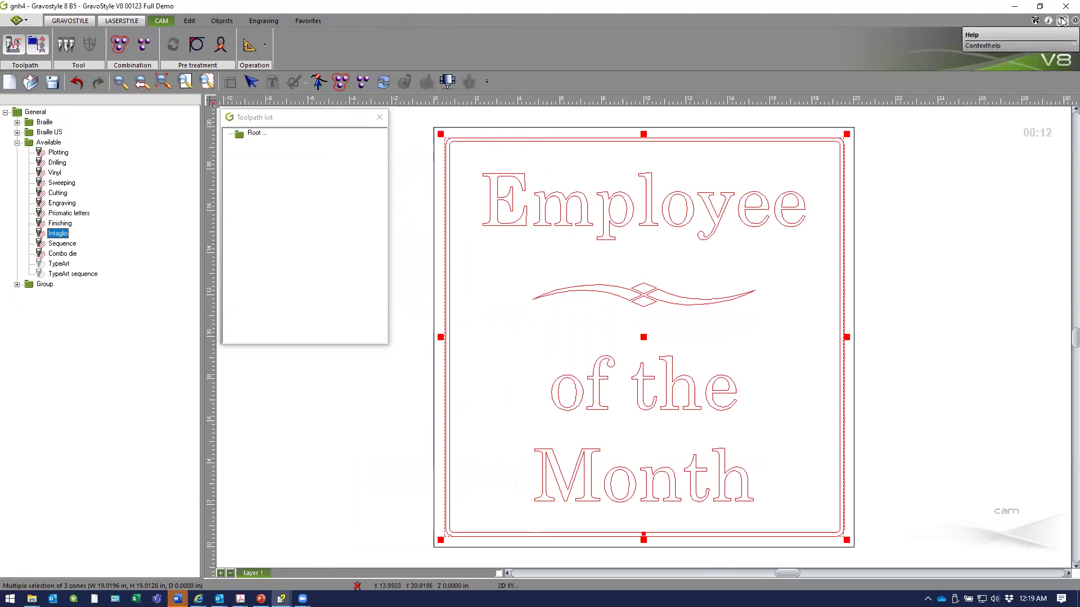
- Examine the help topic on the Intaglio CAM path, including its 2.5D path explanation, and close the help
{"action": "left_click", "coordinate": [996, 35]}
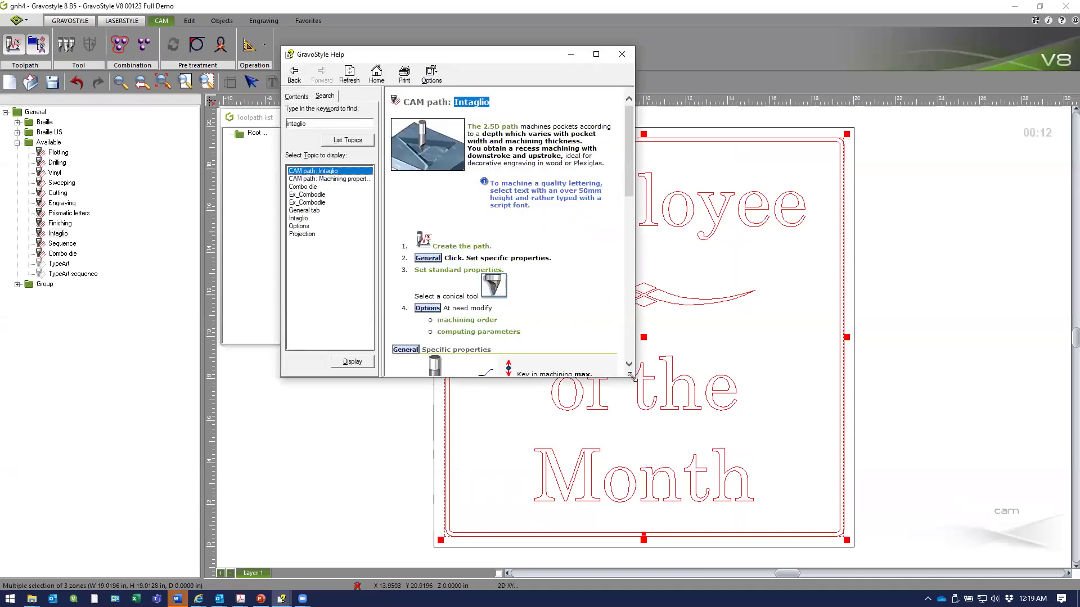
{"action": "left_click_drag", "start_coordinate": [632, 378], "coordinate": [781, 548]}
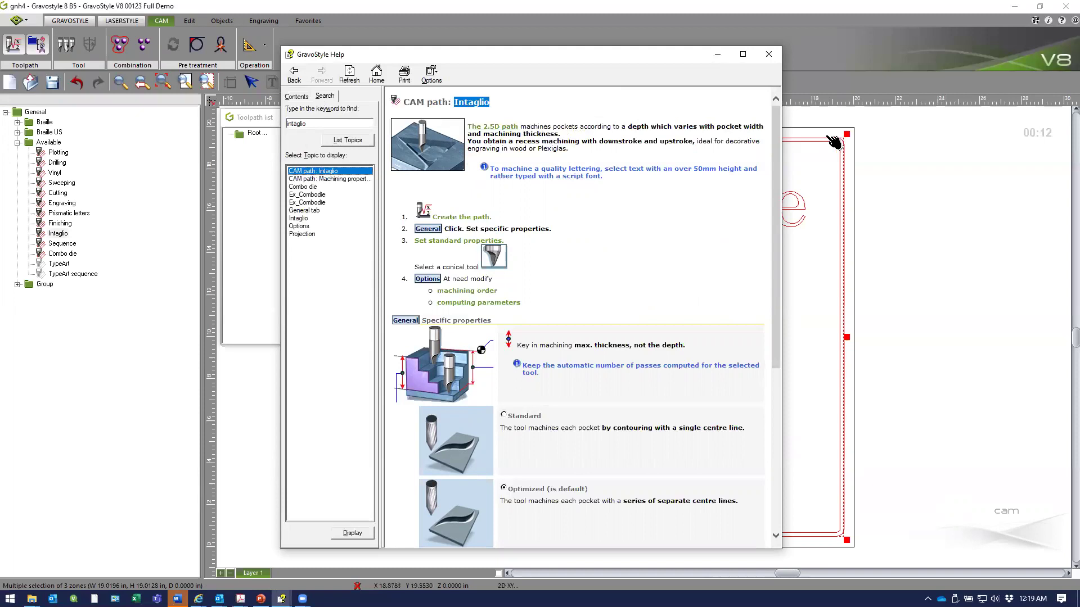
{"action": "left_click_drag", "start_coordinate": [775, 143], "coordinate": [781, 110]}
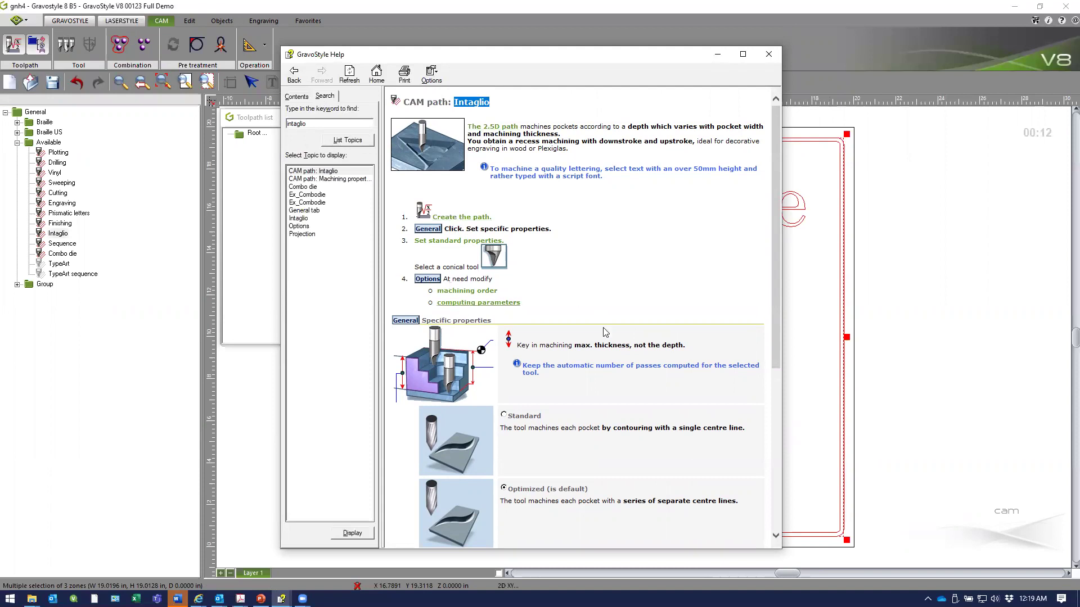
{"action": "left_click", "coordinate": [504, 130]}
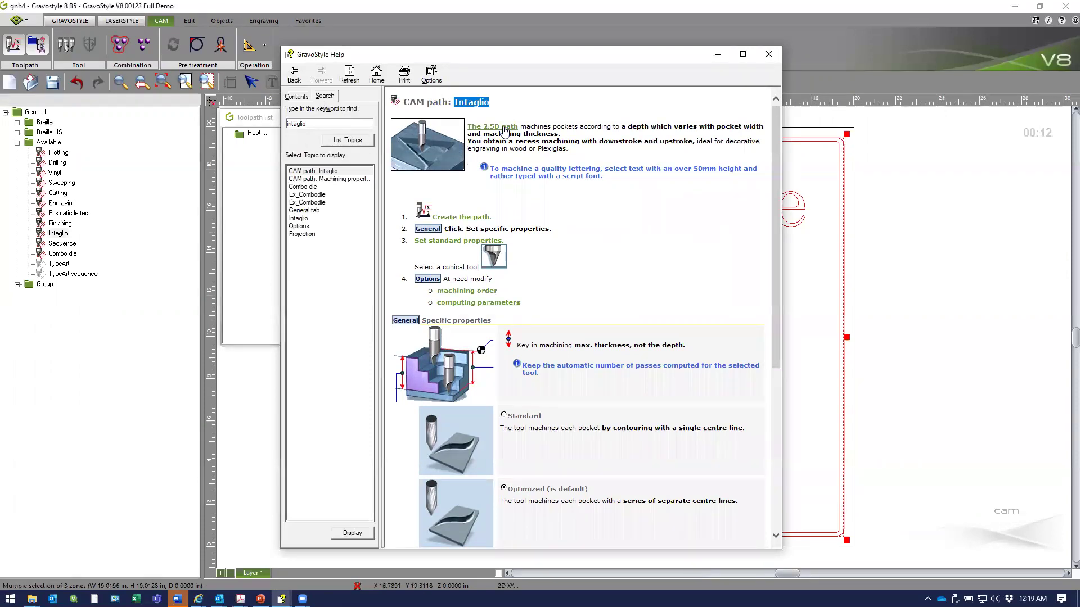
{"action": "left_click", "coordinate": [504, 130]}
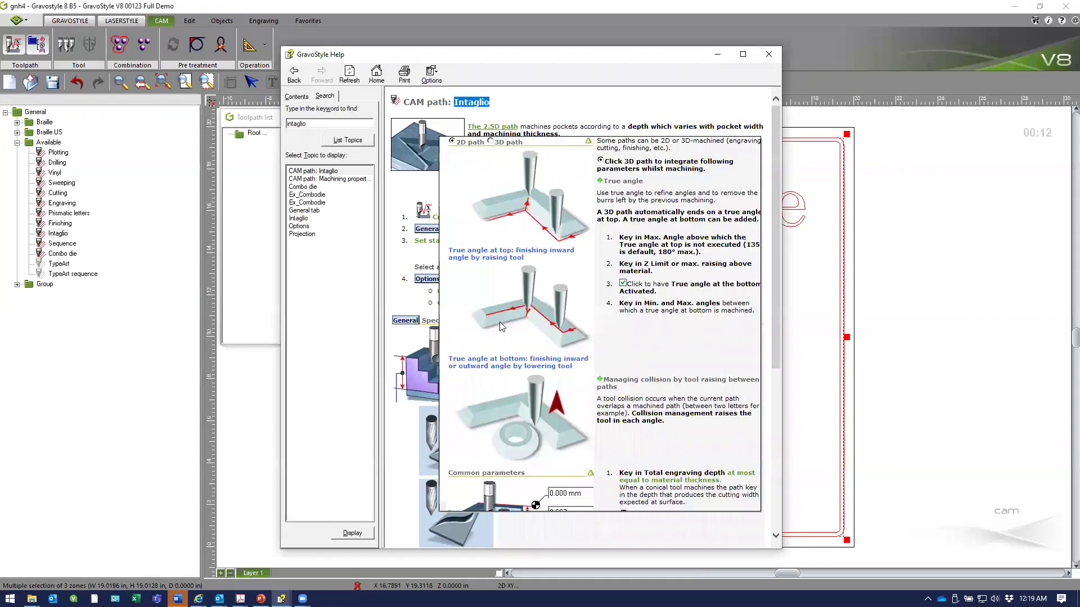
{"action": "mouse_move", "coordinate": [774, 253]}
{"action": "left_mouse_down"}
{"action": "mouse_move", "coordinate": [782, 388]}
{"action": "mouse_move", "coordinate": [778, 247]}
{"action": "left_mouse_up"}
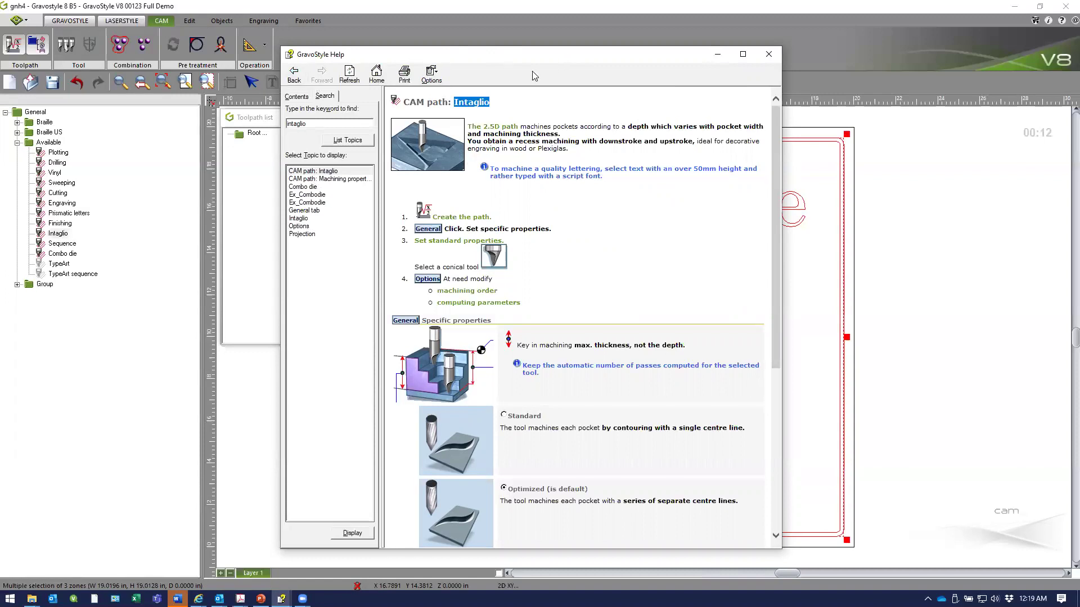
{"action": "left_click", "coordinate": [768, 54]}
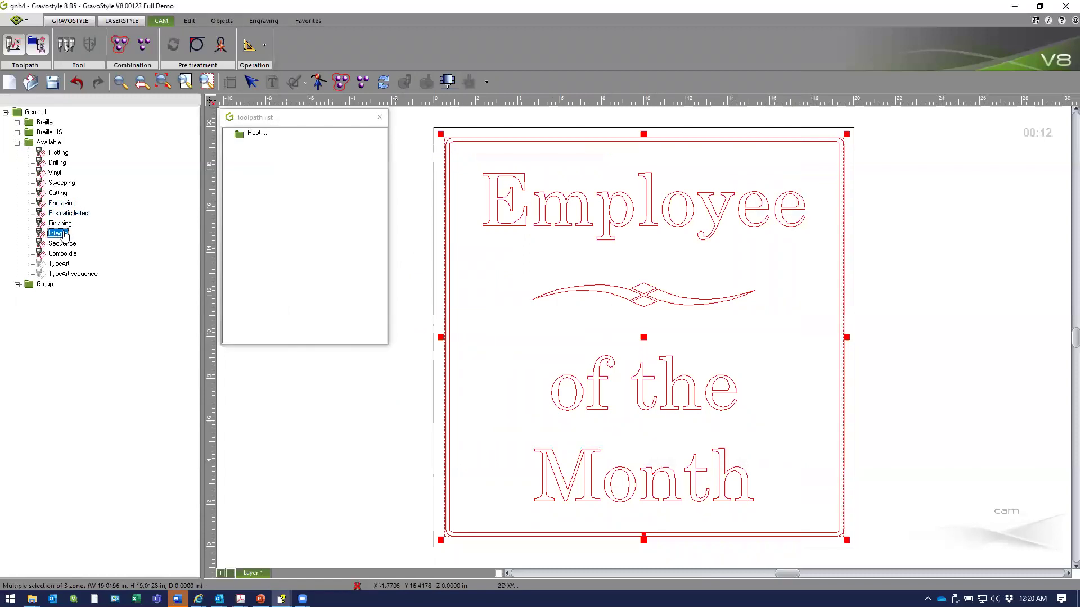
- Start an Intaglio toolpath for the selected artwork and save the document on the Desktop as "Intaglio test"
{"action": "double_click", "coordinate": [58, 233]}
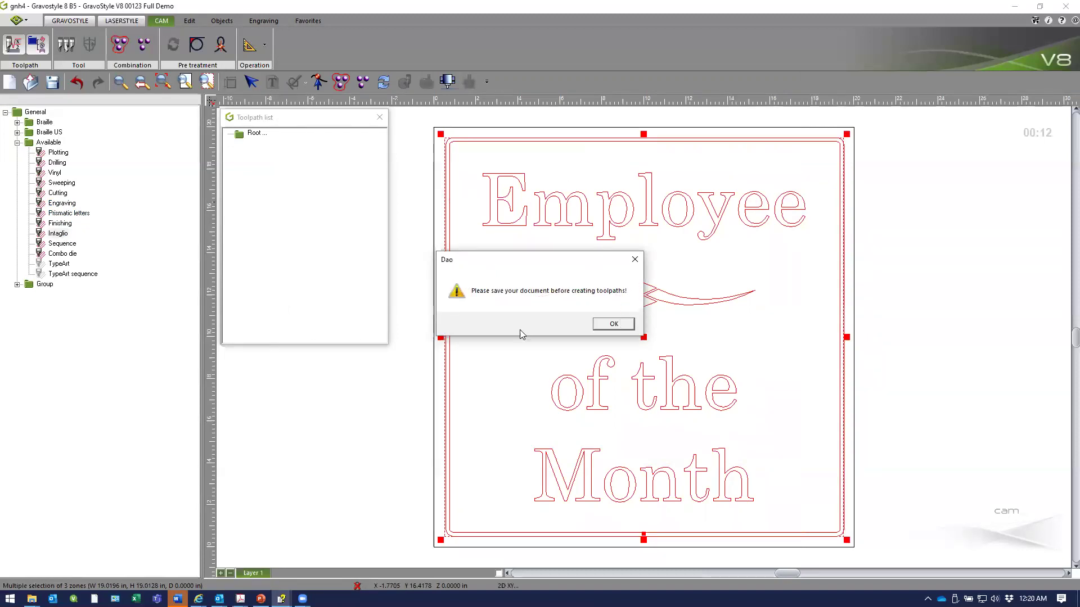
{"action": "left_click", "coordinate": [615, 325]}
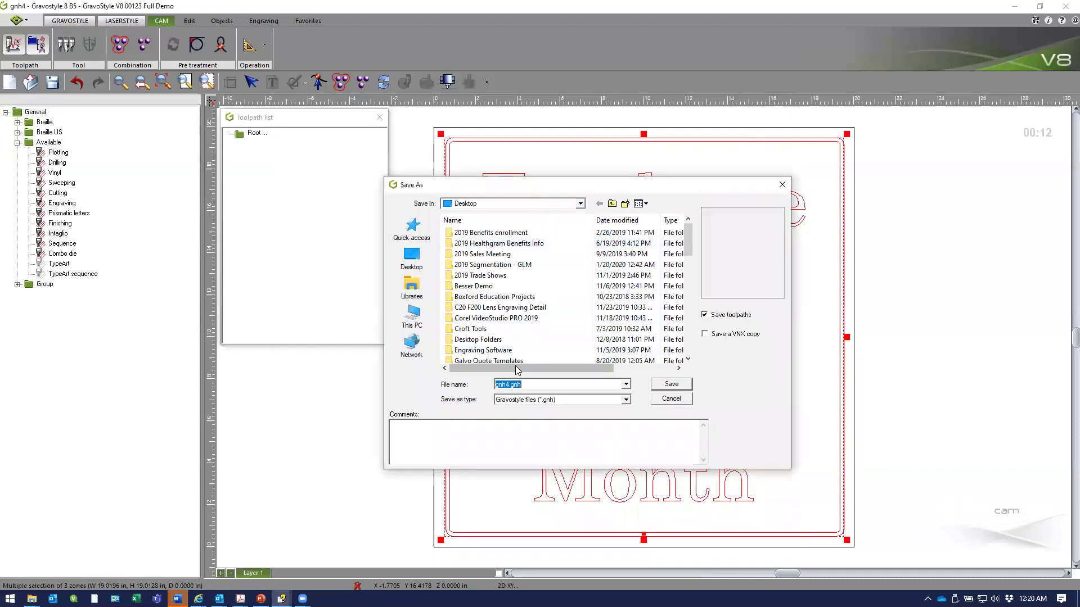
{"action": "type", "text": "I"}
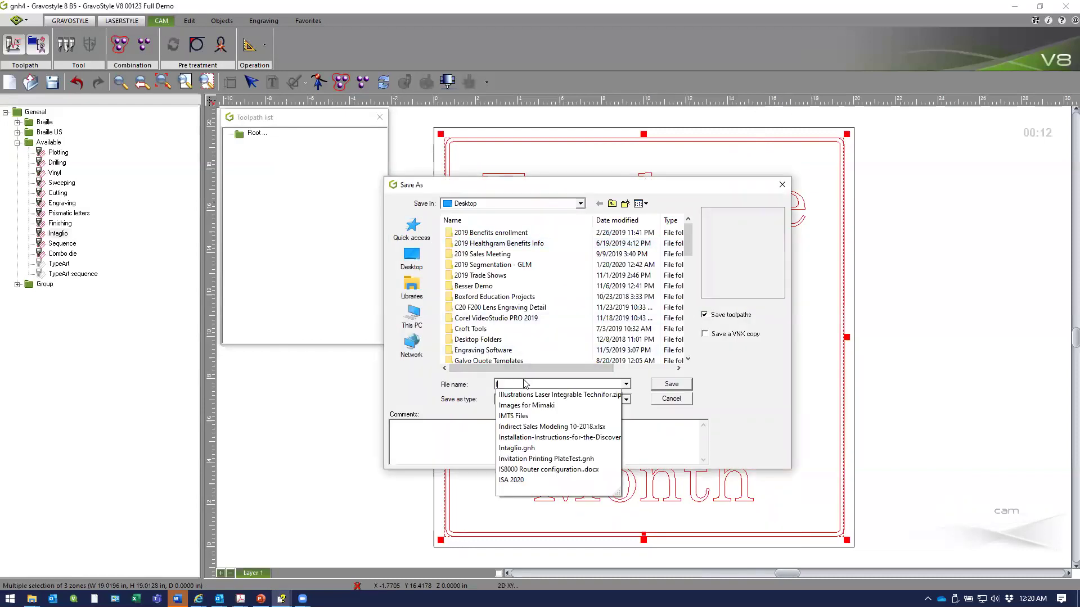
{"action": "type", "text": "ntagl"}
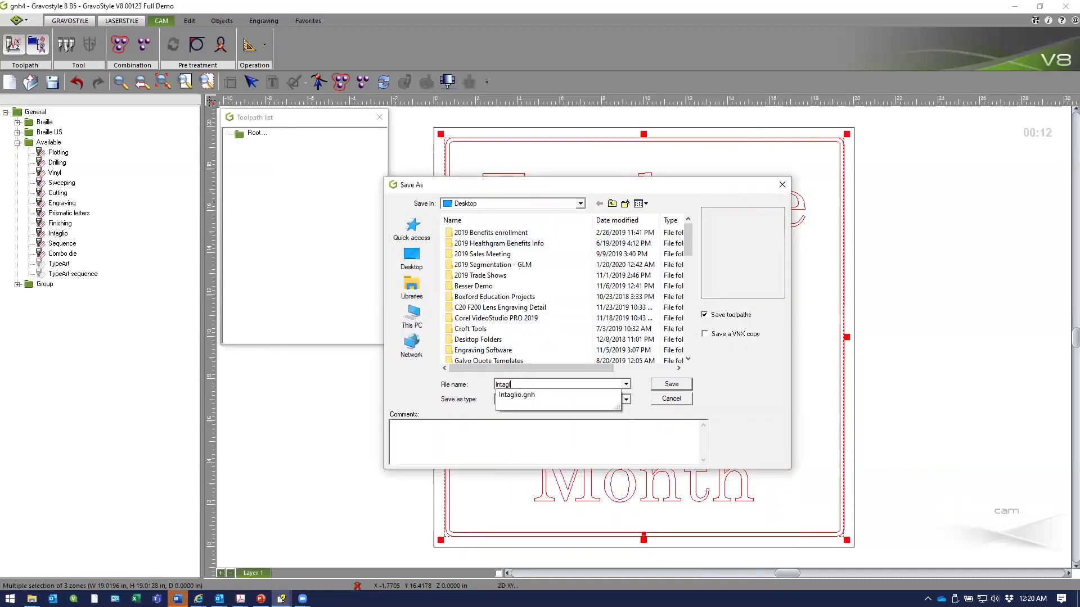
{"action": "type", "text": "io test"}
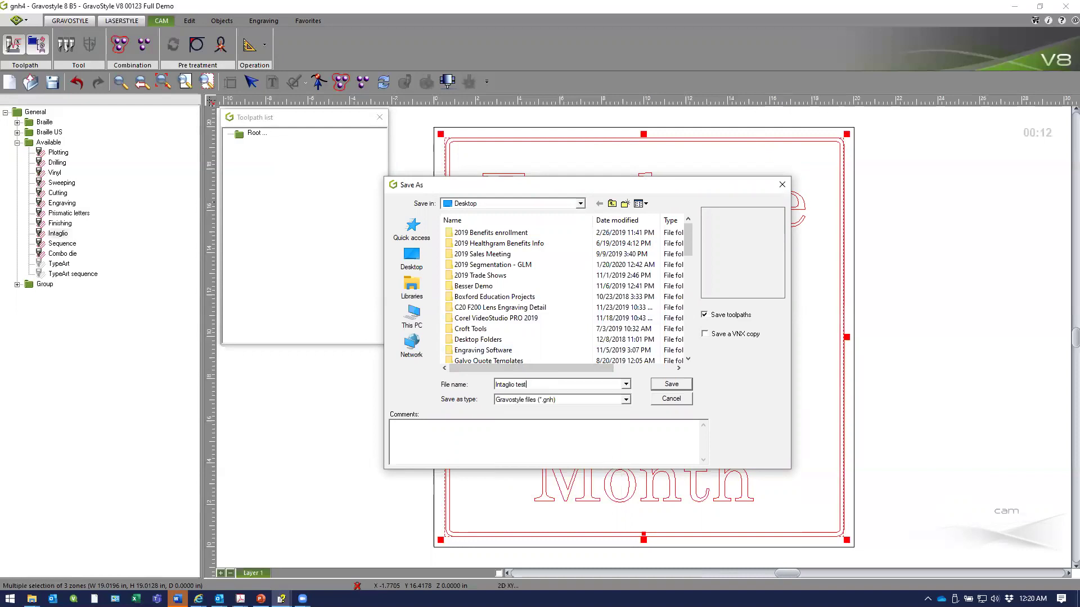
{"action": "left_click", "coordinate": [672, 385]}
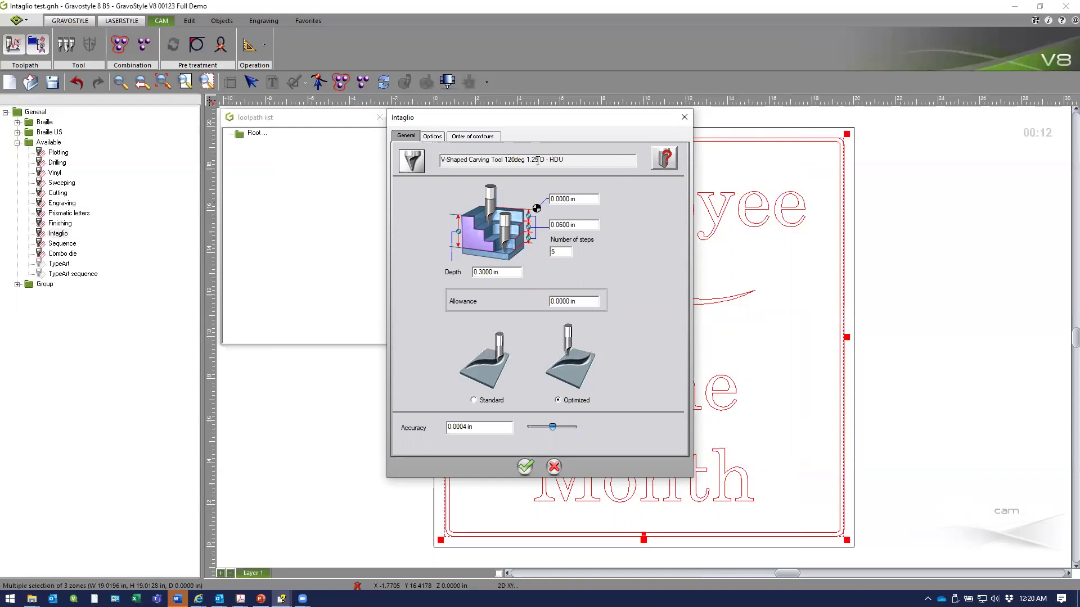
- Add a tool to the Misc group, named "V-Carve 120 deg 1.25D - MDF" with reference "120 deg V cutter - MDF"
{"action": "left_click", "coordinate": [663, 159]}
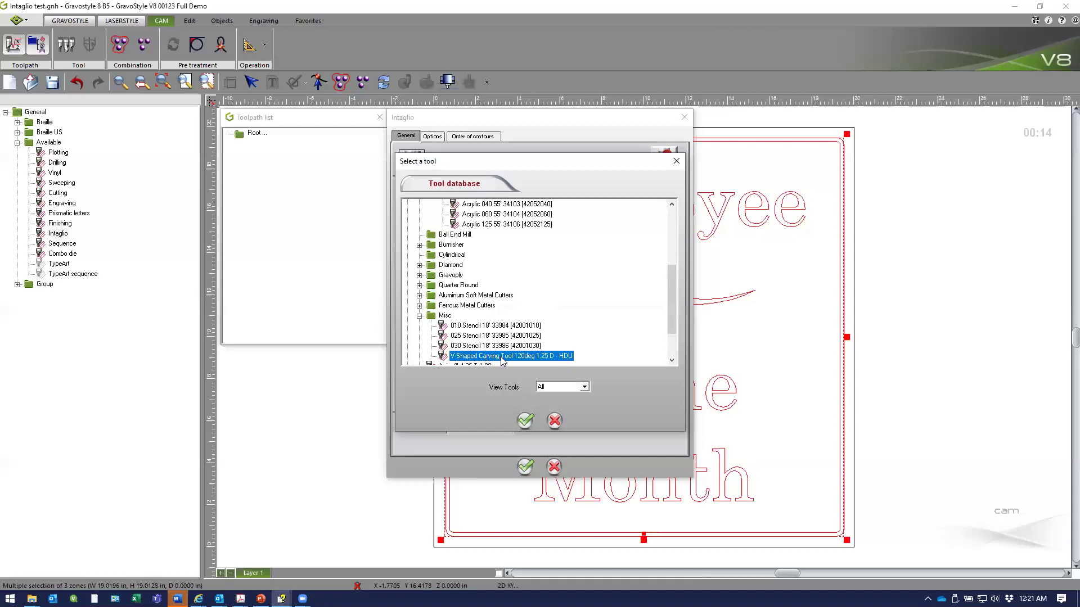
{"action": "right_click", "coordinate": [444, 317]}
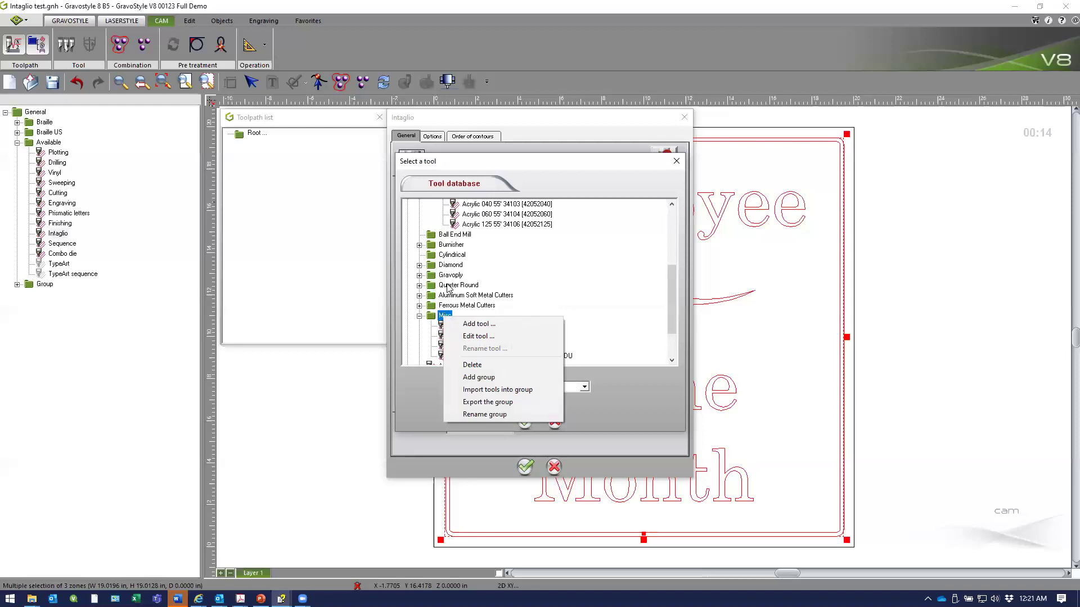
{"action": "left_click", "coordinate": [478, 325]}
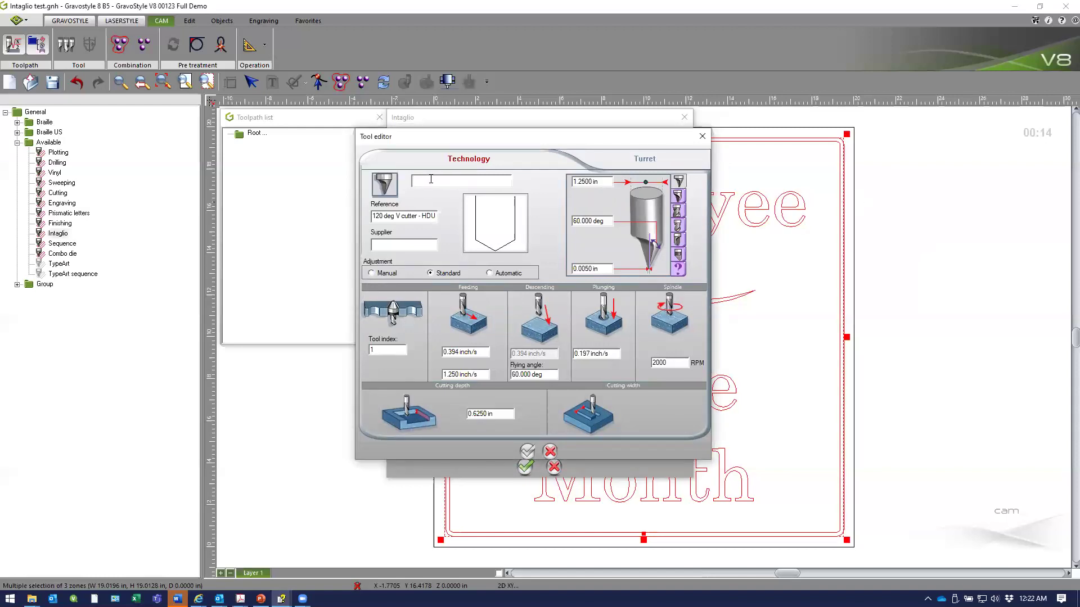
{"action": "type", "text": "V-Carve 120 deg 1.25D - MDF"}
{"action": "left_click_drag", "start_coordinate": [422, 216], "coordinate": [443, 218]}
{"action": "type", "text": "MDF"}
- Compare the conical tool shape with the radiused-tip shape, leaving the conical shape selected for the new tool
{"action": "left_click", "coordinate": [679, 181]}
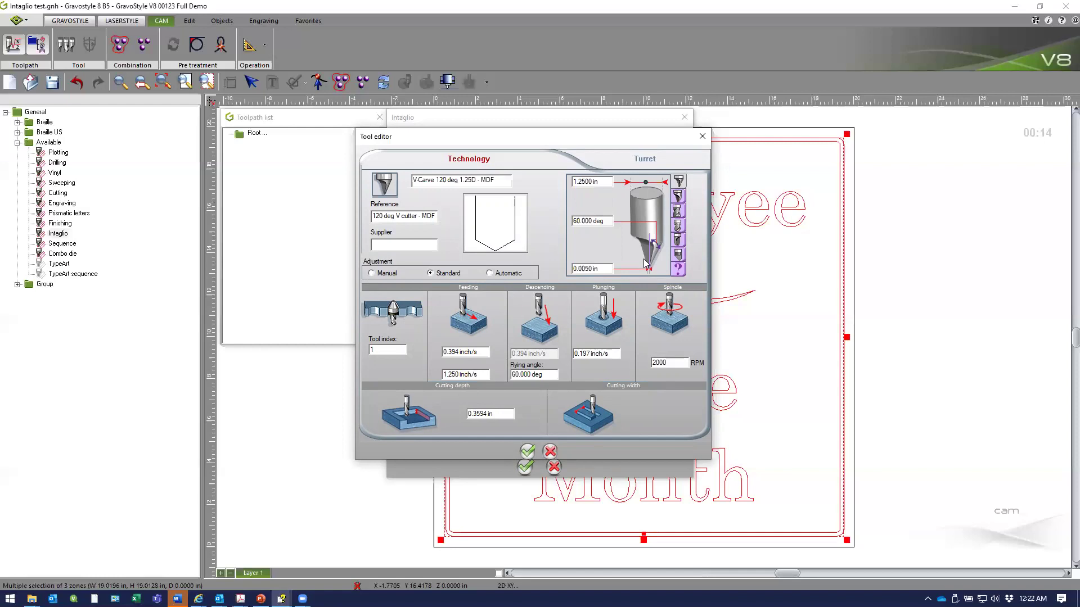
{"action": "left_click", "coordinate": [680, 195]}
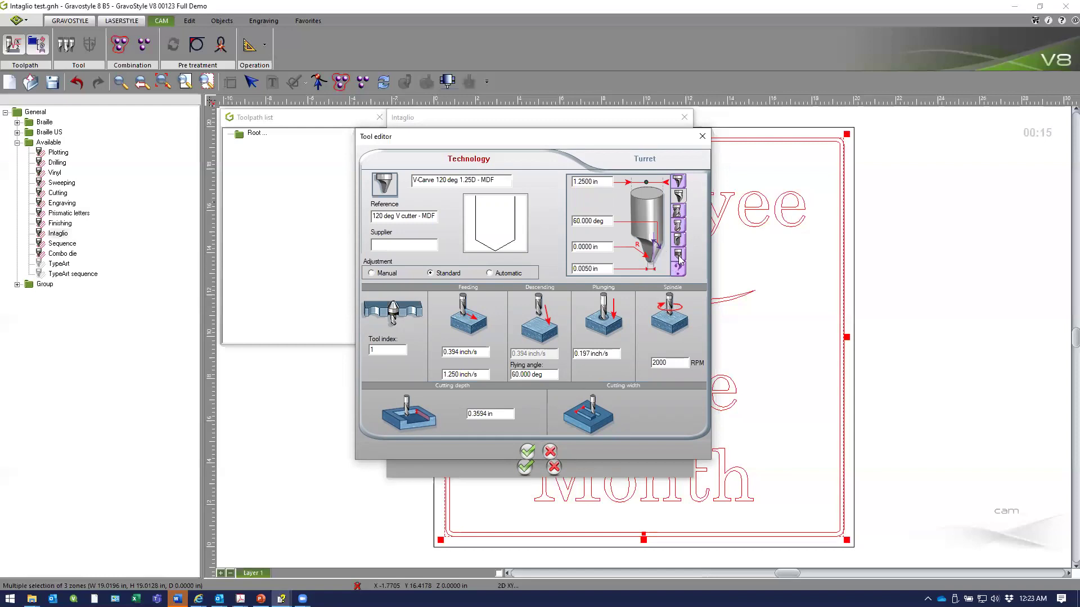
{"action": "left_click", "coordinate": [677, 181]}
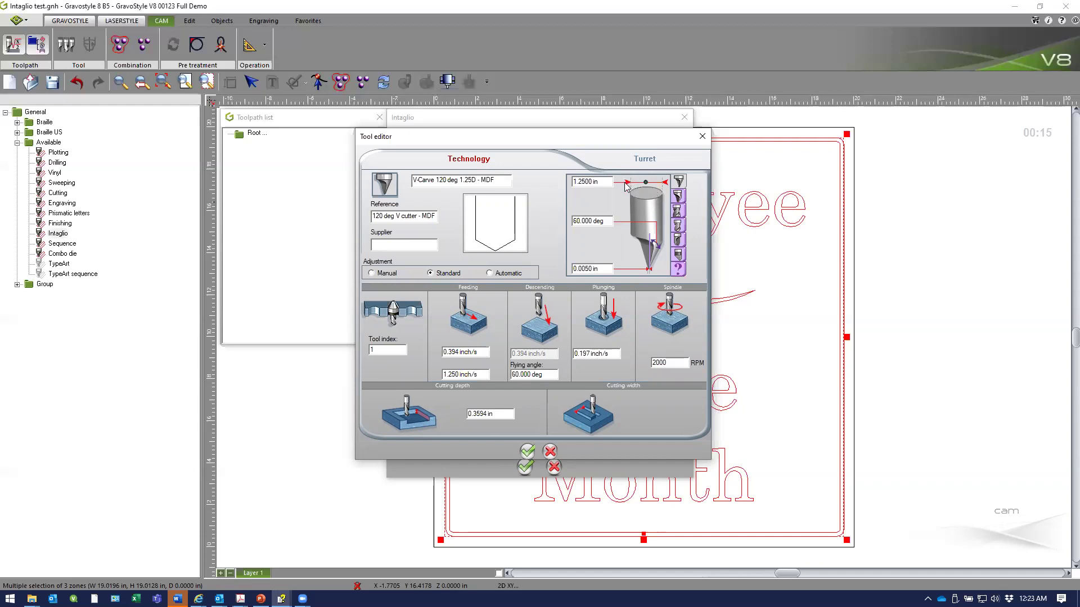
- Enter a 1.25 in diameter for the new V-carve tool and try an angle of 120 deg
{"action": "left_click_drag", "start_coordinate": [592, 182], "coordinate": [565, 188]}
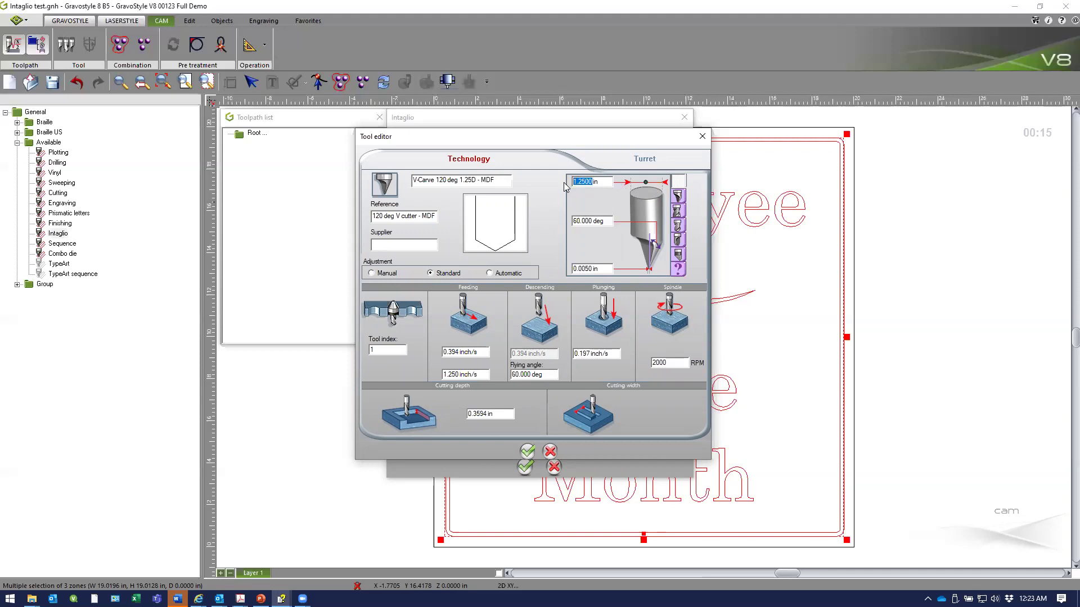
{"action": "type", "text": "1.25"}
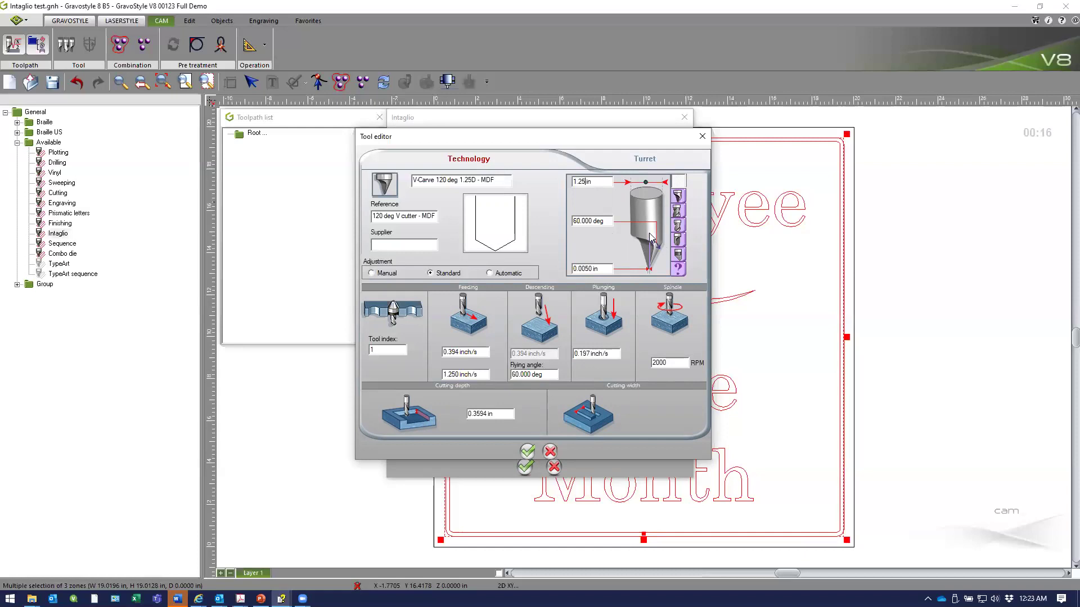
{"action": "double_click", "coordinate": [576, 221]}
{"action": "type", "text": "120"}
{"action": "key", "text": "Tab"}
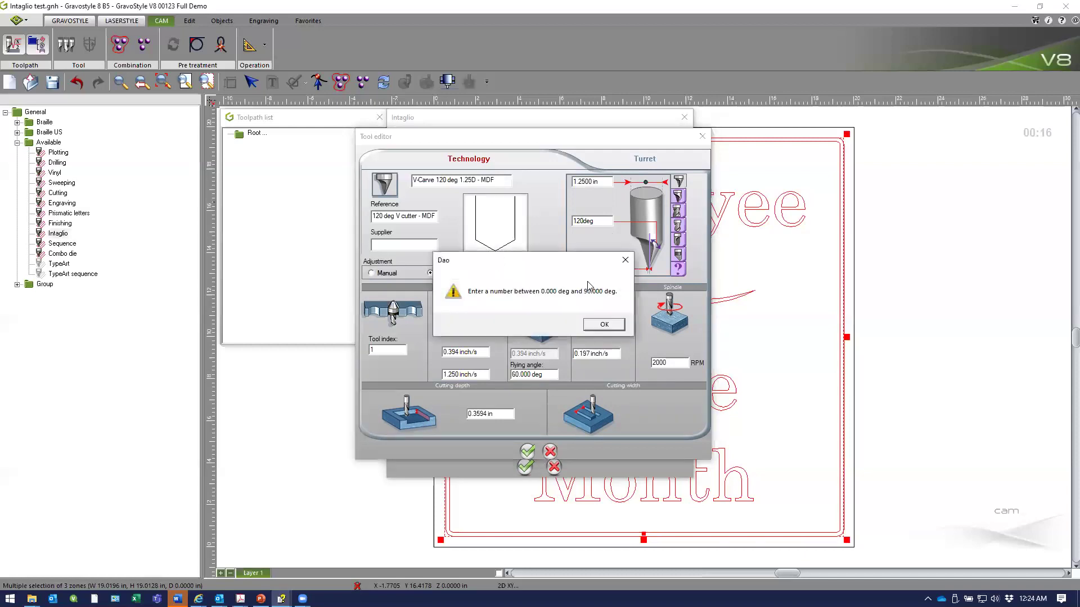
{"action": "left_click", "coordinate": [602, 325]}
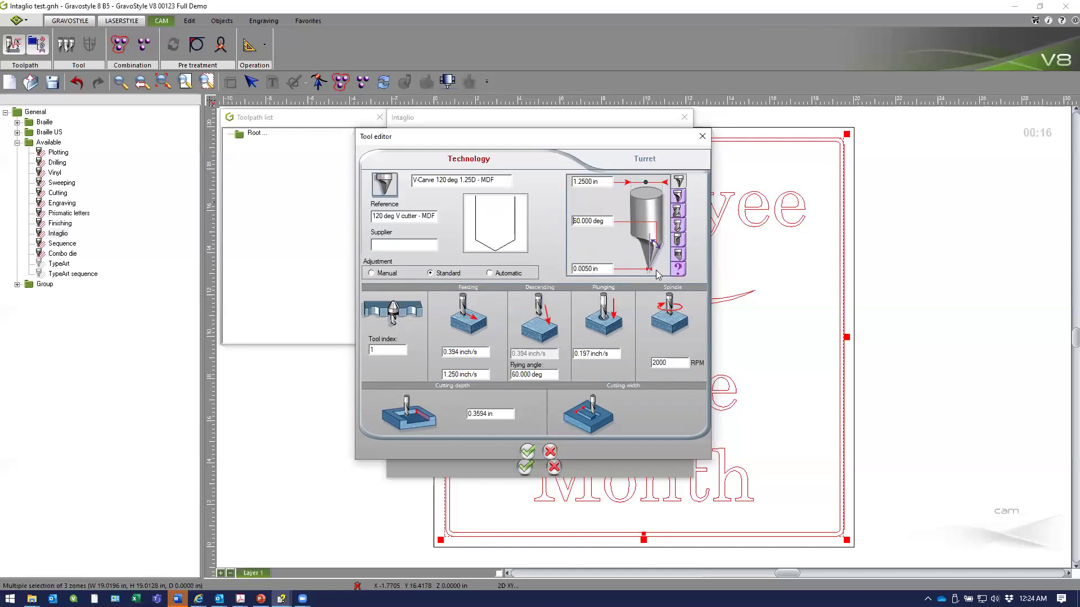
- Set the tool's feeding speed to 0.5 inch/s and its fast speed to 1.2 inch/s
{"action": "left_click", "coordinate": [395, 245]}
{"action": "double_click", "coordinate": [453, 351]}
{"action": "type", "text": "0.5"}
{"action": "left_click", "coordinate": [451, 373]}
{"action": "double_click", "coordinate": [450, 374]}
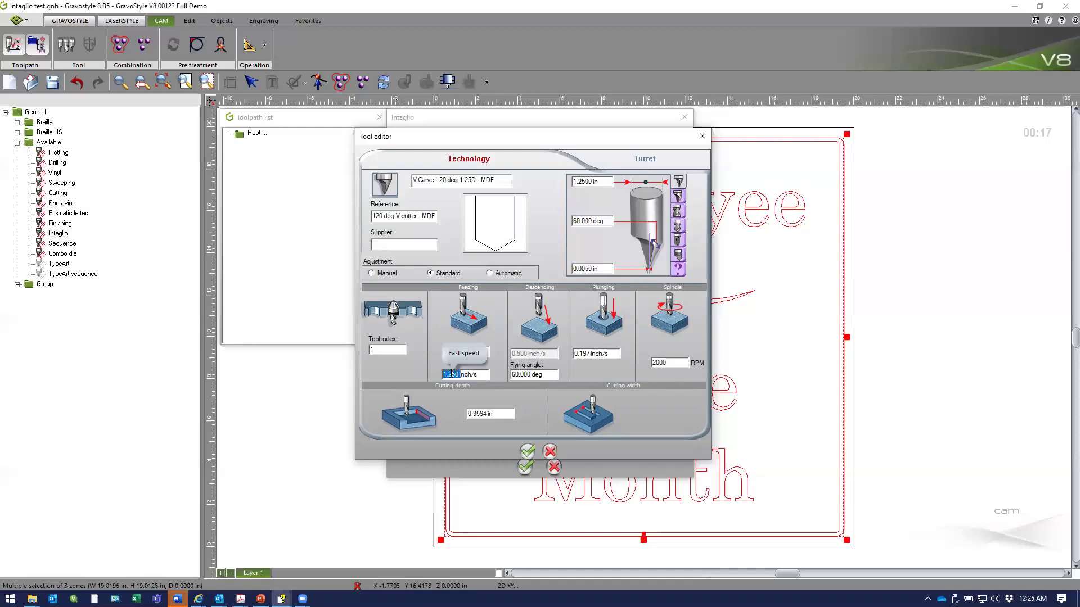
{"action": "type", "text": "1.2"}
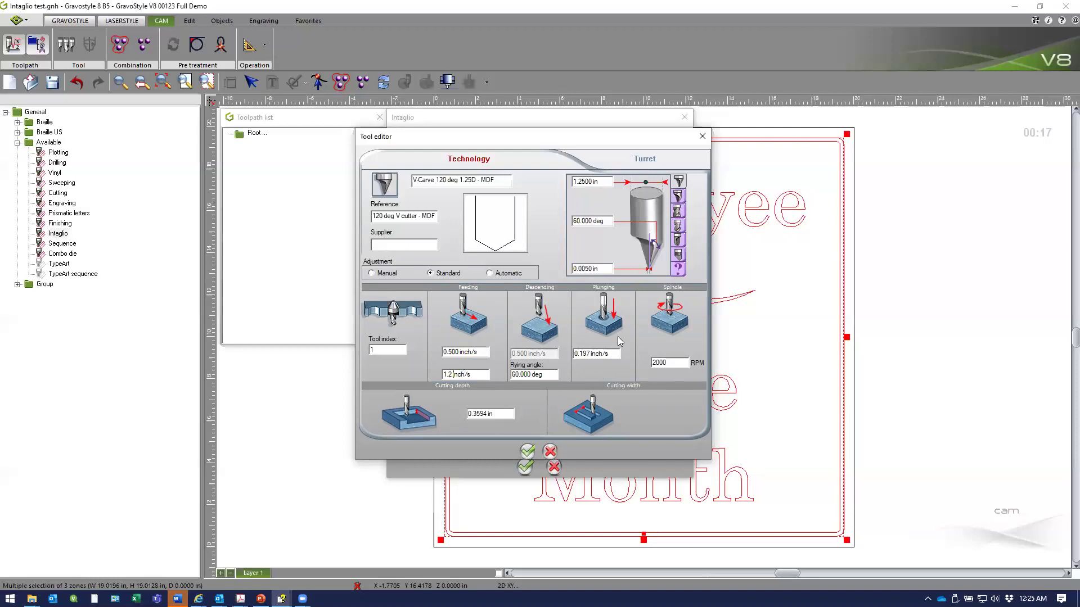
- Set the spindle speed to 18000 RPM and the cutting depth to 0.625 in, and save the tool
{"action": "double_click", "coordinate": [519, 374]}
{"action": "left_click", "coordinate": [677, 362]}
{"action": "type", "text": "18000"}
{"action": "left_click", "coordinate": [477, 413]}
{"action": "double_click", "coordinate": [477, 413]}
{"action": "type", "text": ".625"}
{"action": "left_click", "coordinate": [528, 452]}
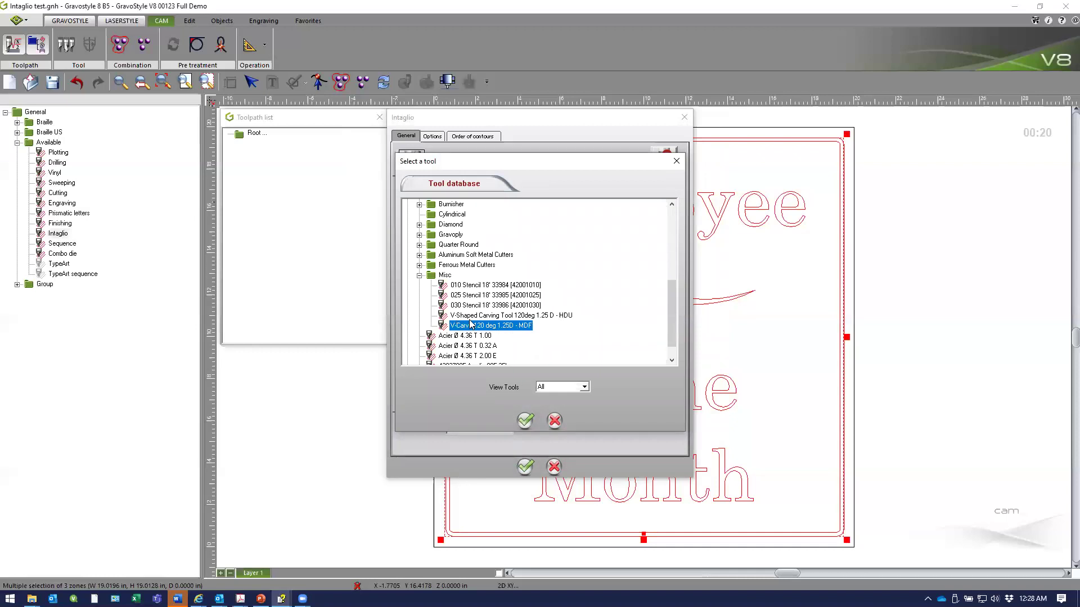
- Assign the "V-Carve 120 deg 1.25D - MDF" tool from the Misc group to the Intaglio toolpath
{"action": "left_click", "coordinate": [525, 421]}
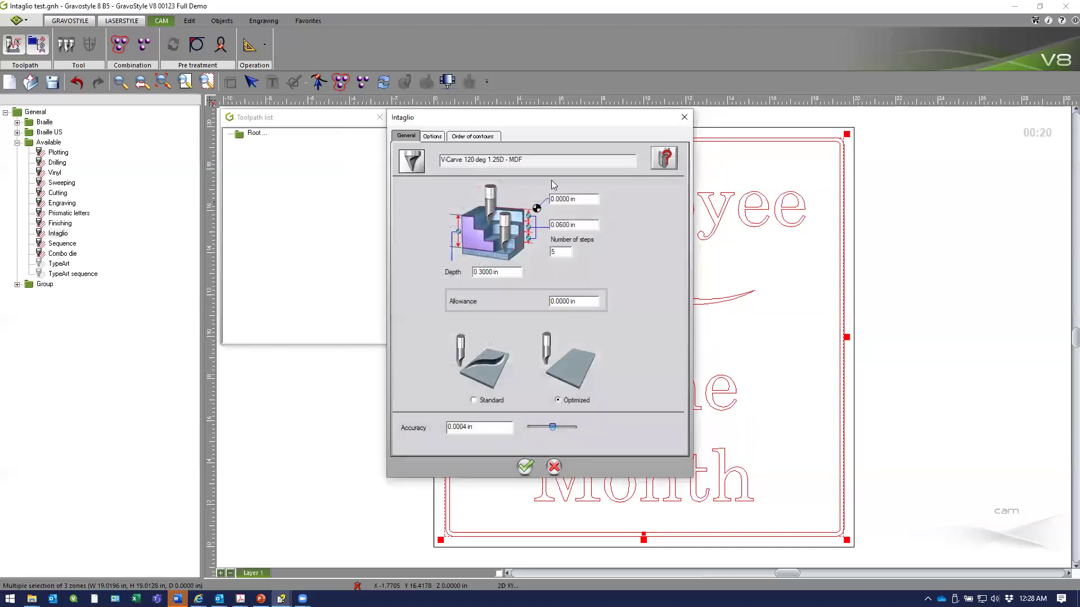
{"action": "left_click", "coordinate": [664, 159]}
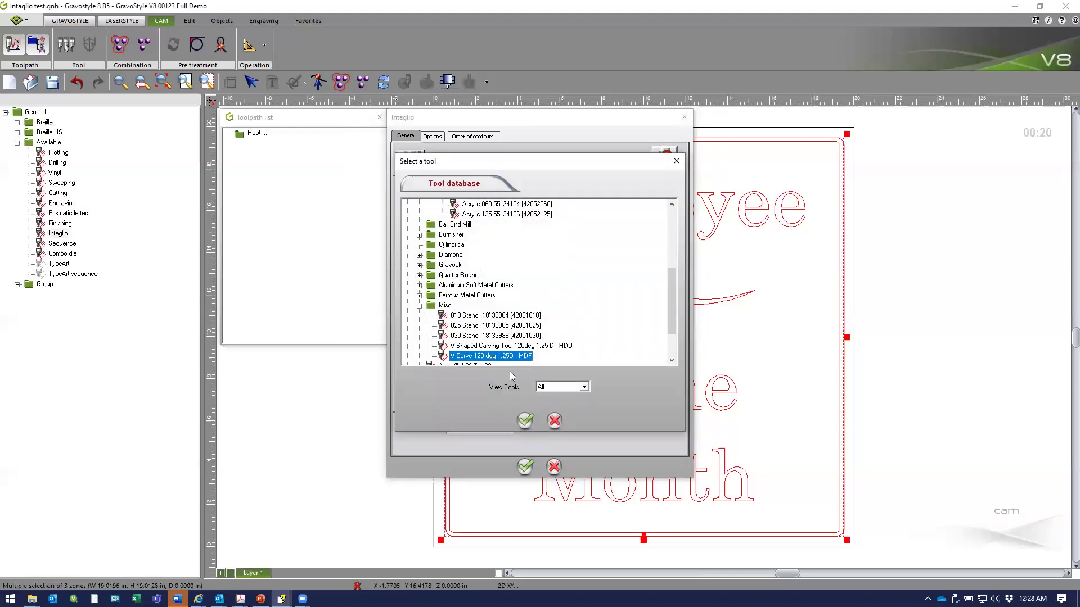
{"action": "left_click", "coordinate": [525, 420]}
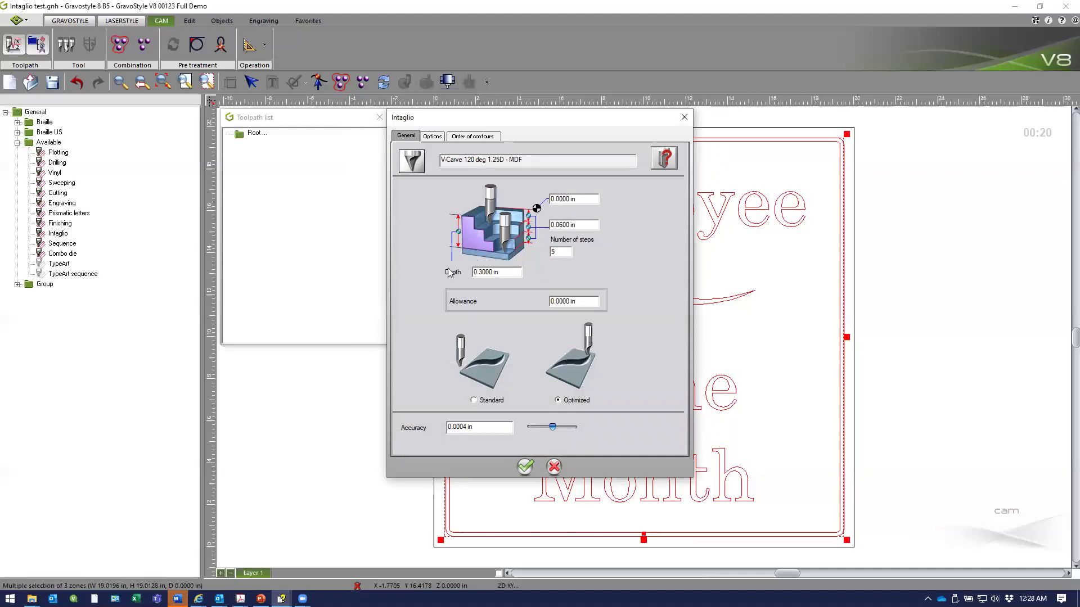
- Set the Intaglio depth to 0.75 in and the number of steps to 2
{"action": "double_click", "coordinate": [486, 273]}
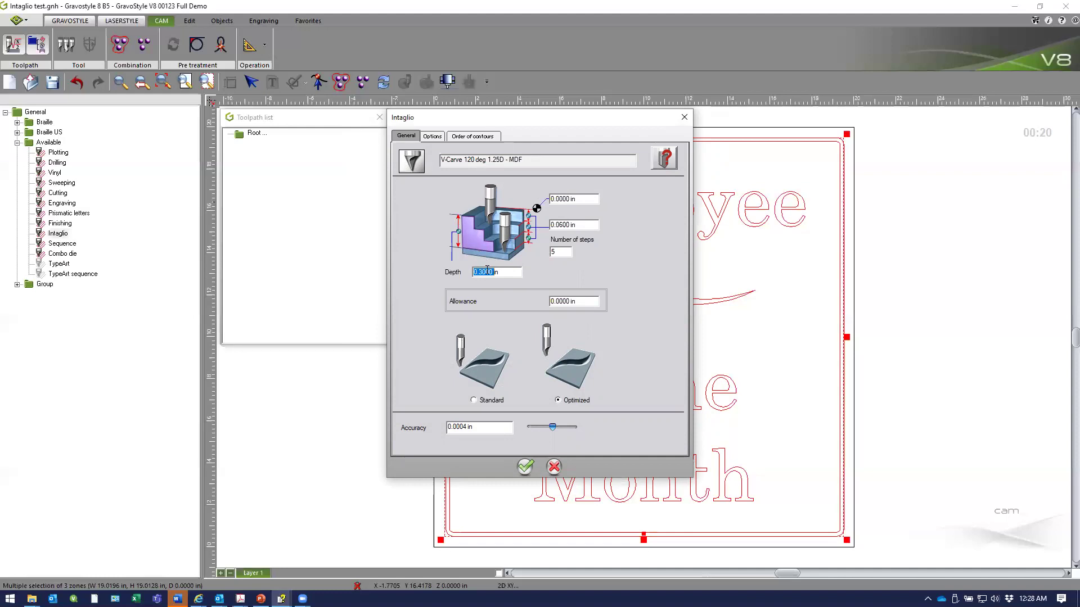
{"action": "type", "text": ".75"}
{"action": "key", "text": "Tab"}
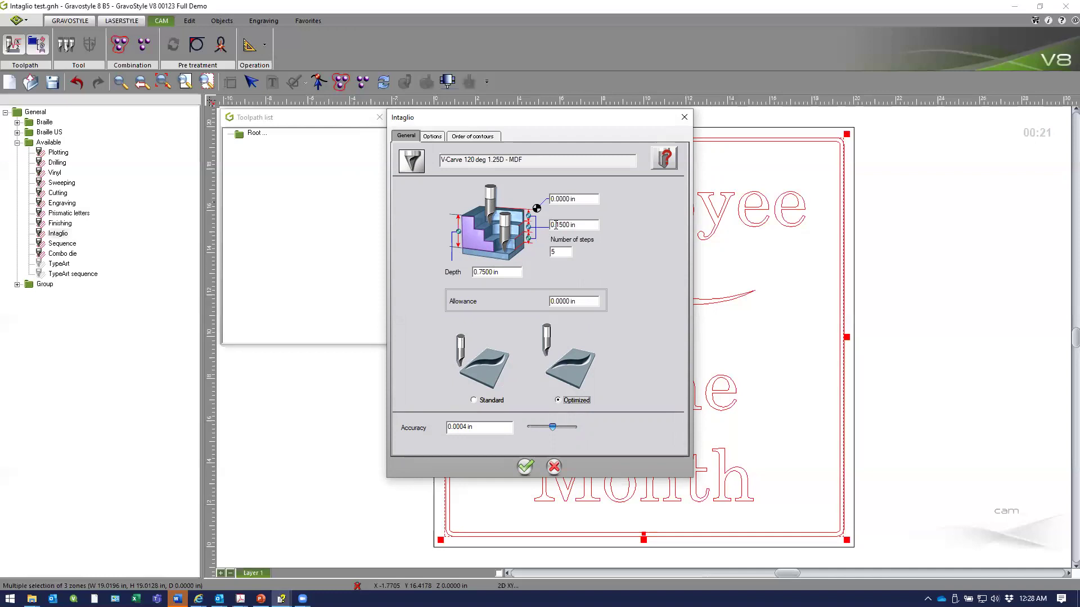
{"action": "double_click", "coordinate": [560, 253]}
{"action": "type", "text": "3"}
{"action": "key", "text": "Tab"}
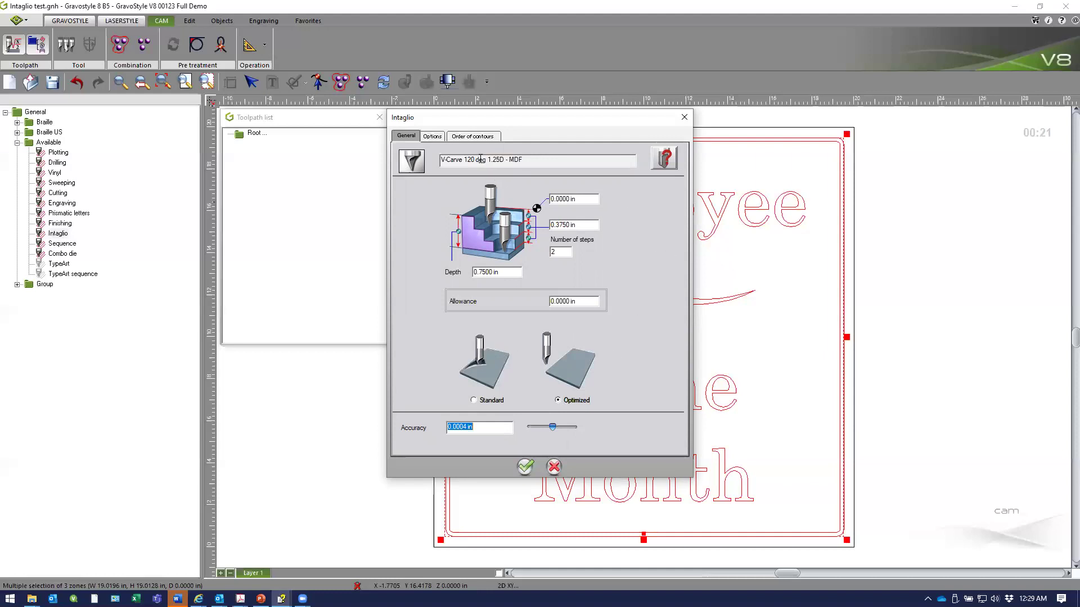
- Switch the Intaglio options to Expert mode and examine the distance optimization choices for the order of contours
{"action": "left_click", "coordinate": [431, 137]}
{"action": "left_click", "coordinate": [428, 161]}
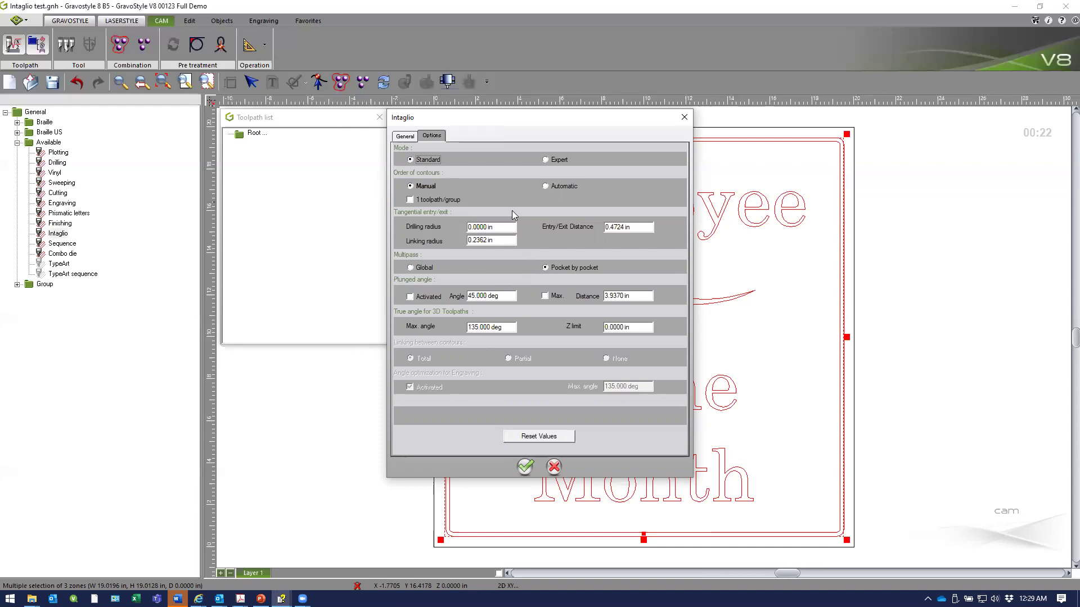
{"action": "left_click", "coordinate": [546, 159]}
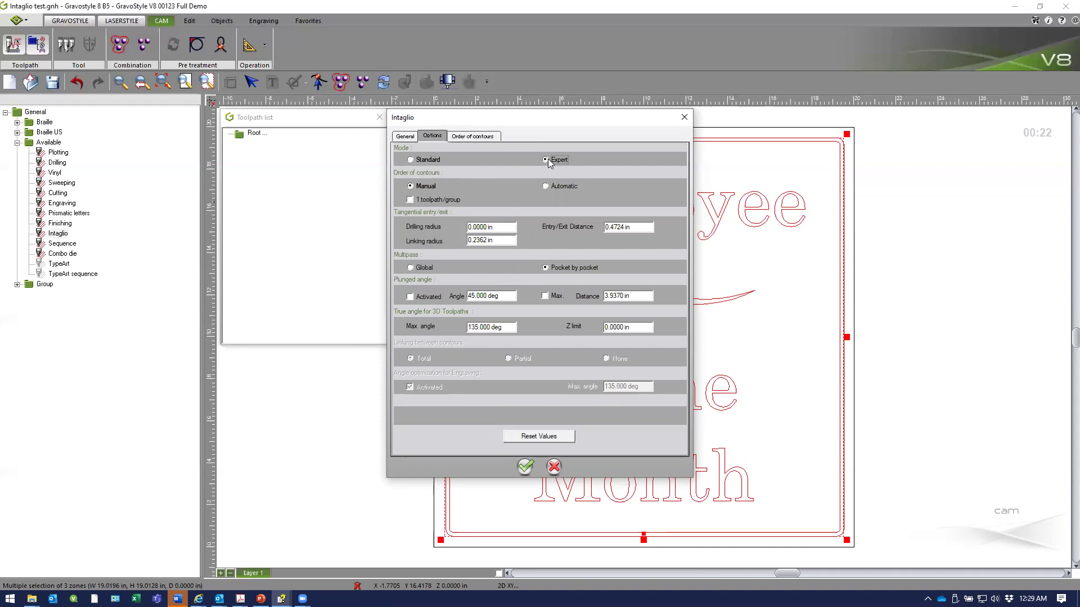
{"action": "left_click", "coordinate": [470, 137]}
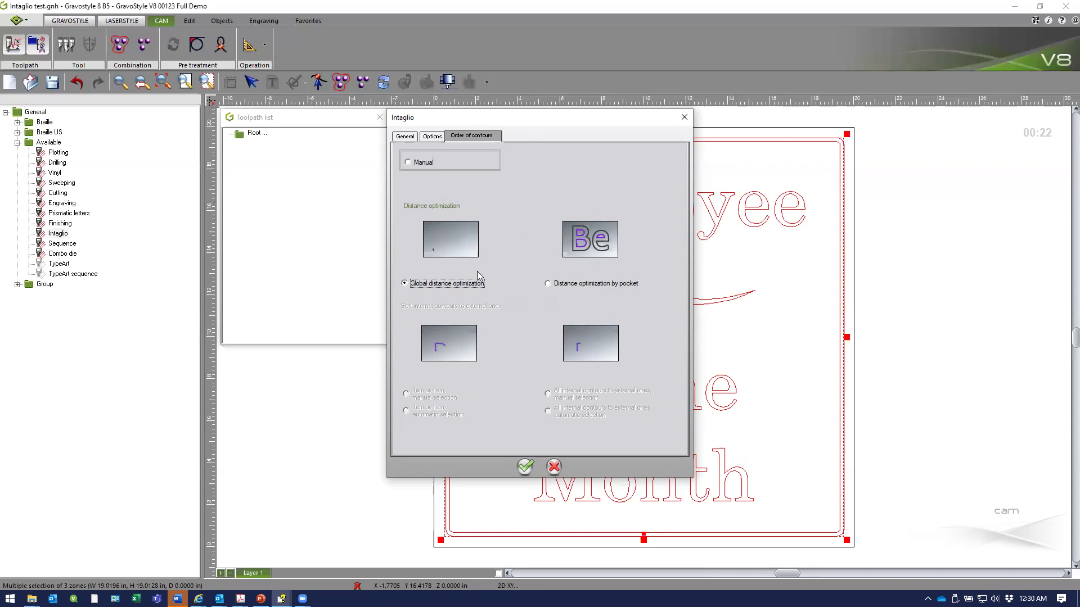
{"action": "left_click", "coordinate": [429, 136]}
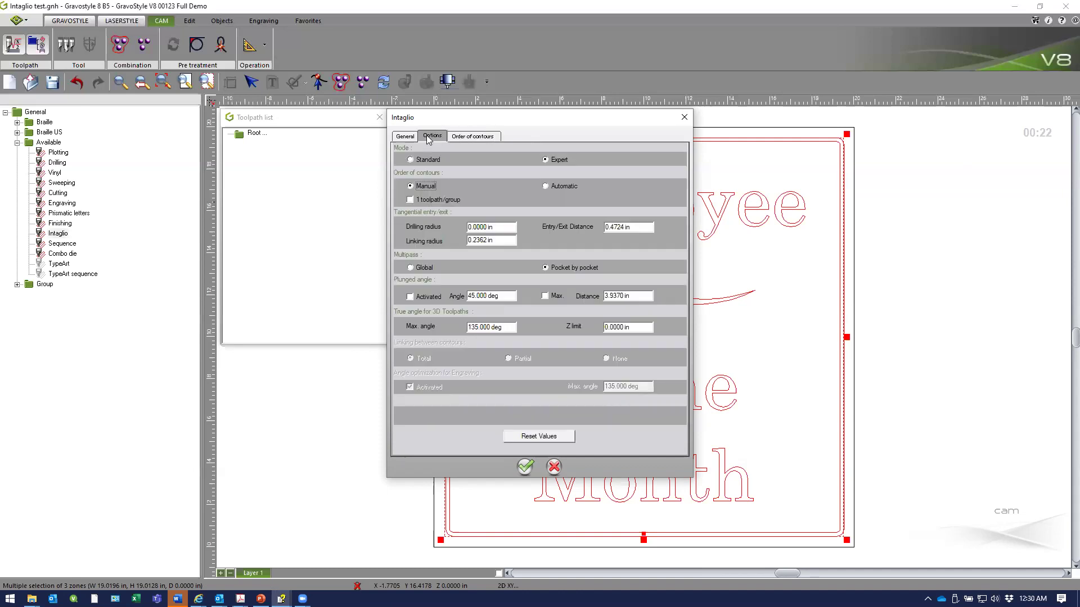
- Return the Intaglio options to Standard mode and compute the toolpath
{"action": "left_click", "coordinate": [425, 159]}
{"action": "left_click", "coordinate": [405, 137]}
{"action": "left_click", "coordinate": [525, 466]}
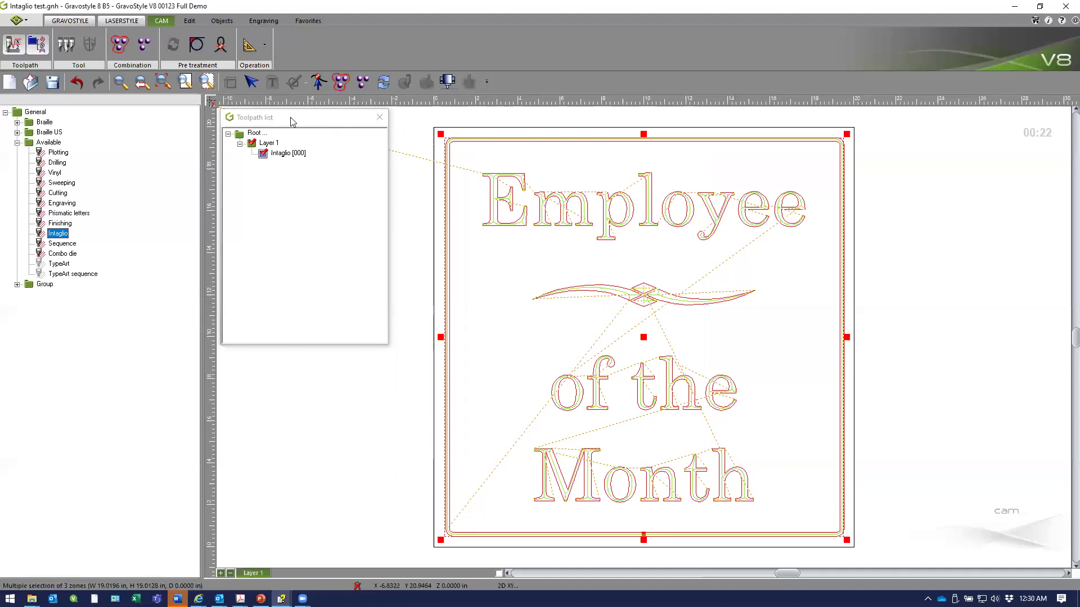
- Close and reopen the toolpath list, and view the tool database without changing it
{"action": "left_click", "coordinate": [380, 118]}
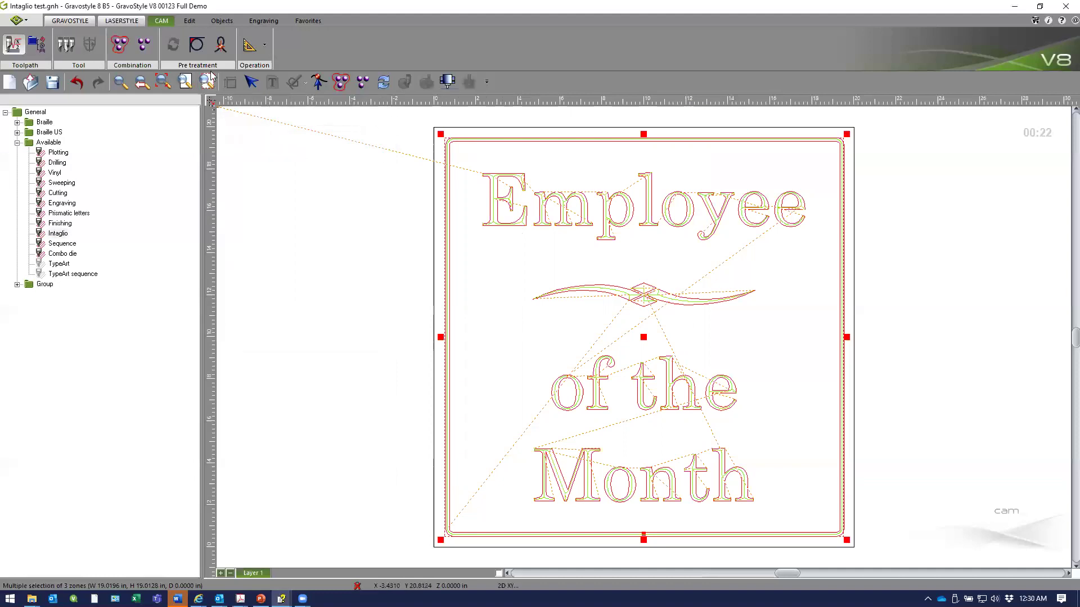
{"action": "left_click", "coordinate": [37, 46]}
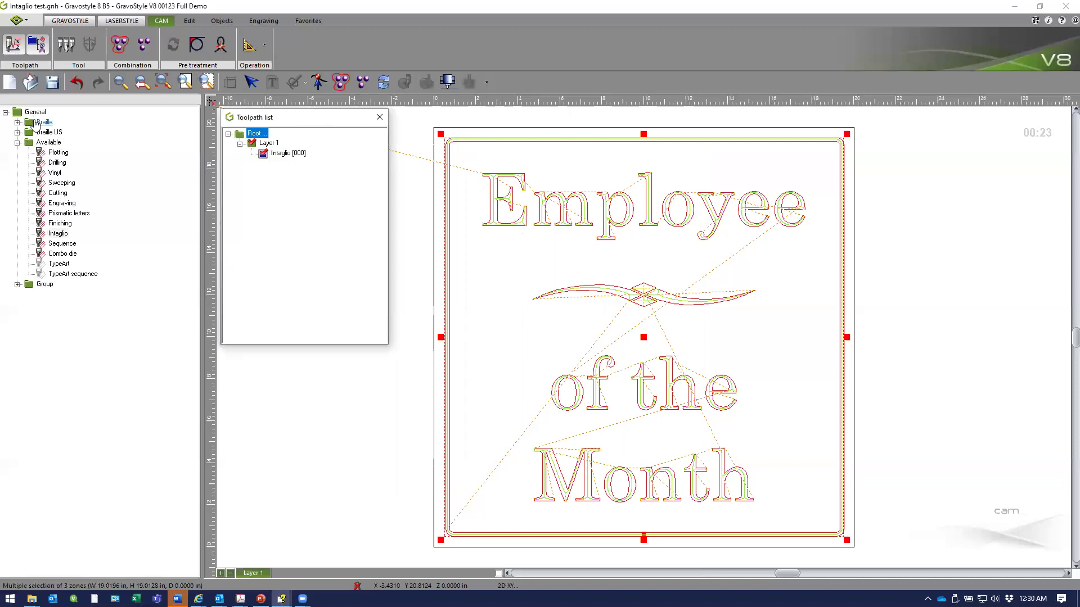
{"action": "left_click", "coordinate": [11, 43]}
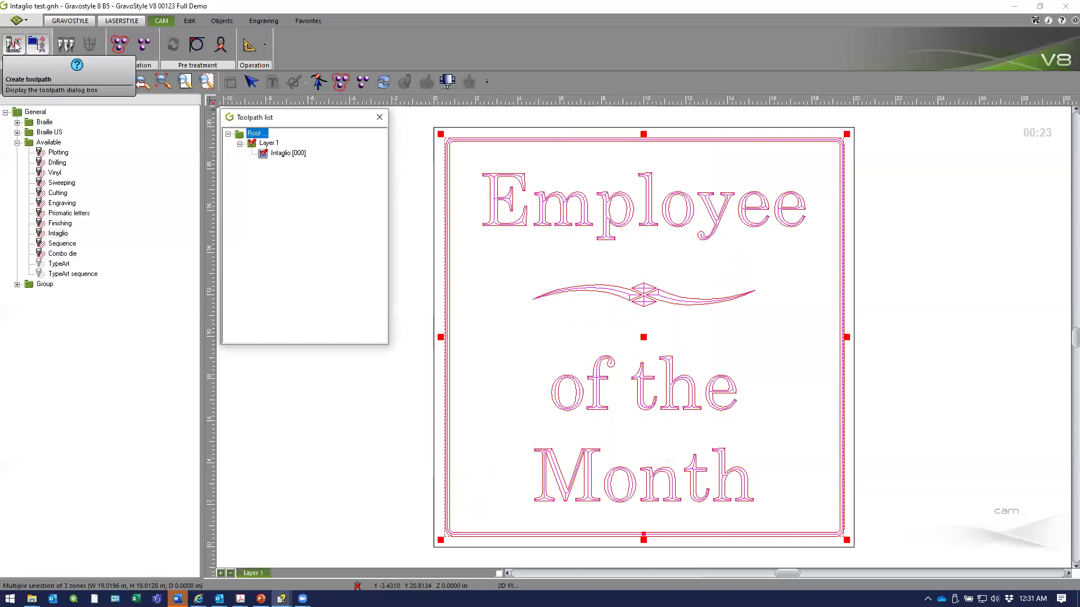
{"action": "left_click", "coordinate": [65, 47]}
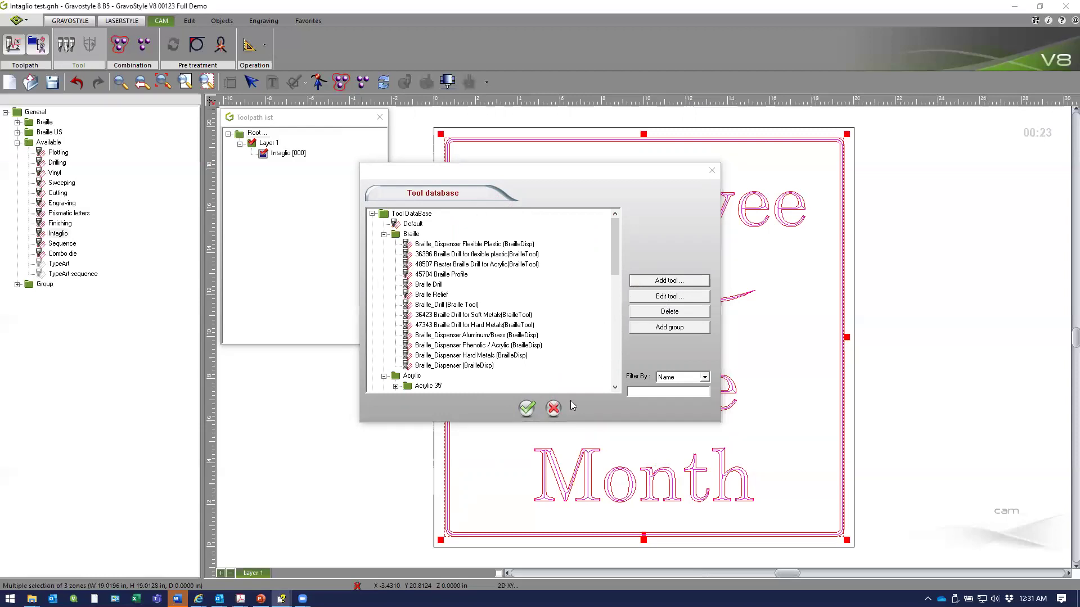
{"action": "left_click", "coordinate": [553, 409]}
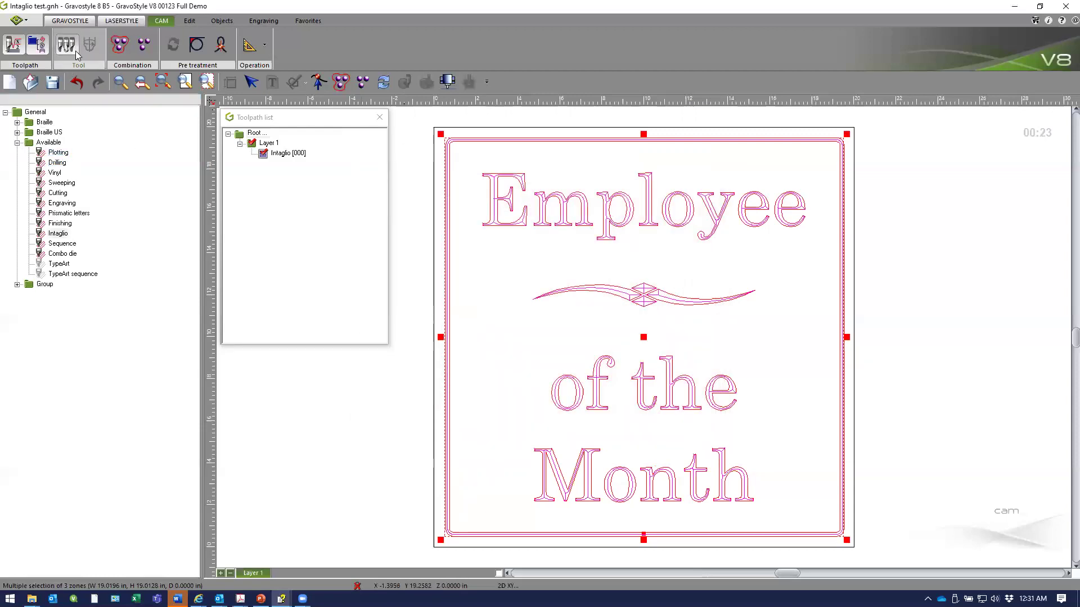
{"action": "left_click", "coordinate": [295, 224]}
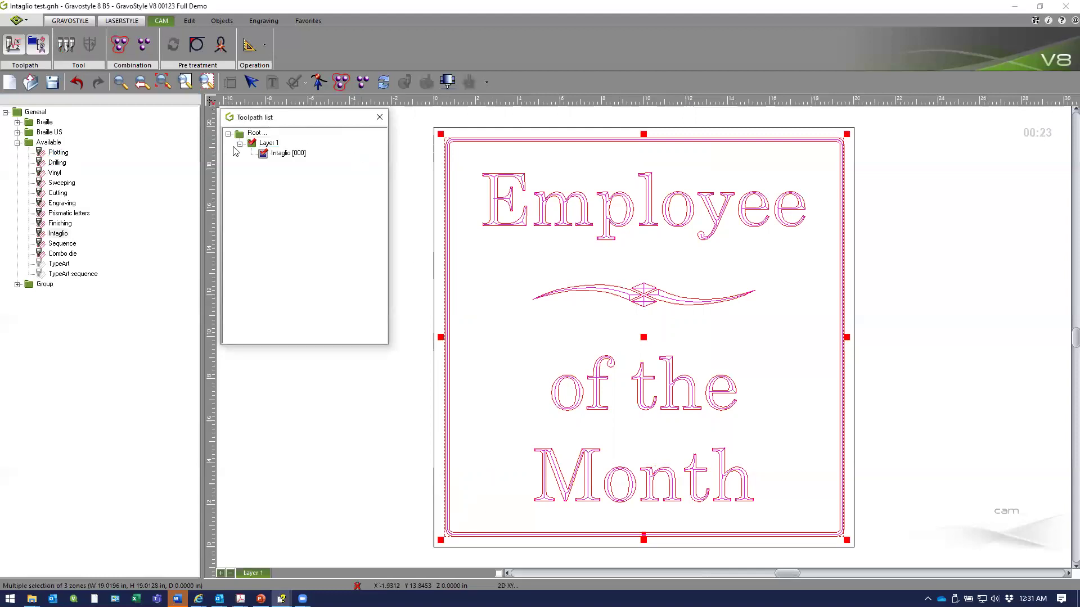
- Open the machining settings for the Intaglio toolpath and compare the material positioning modes, keeping the original one selected
{"action": "left_click", "coordinate": [273, 156]}
{"action": "right_click", "coordinate": [288, 156]}
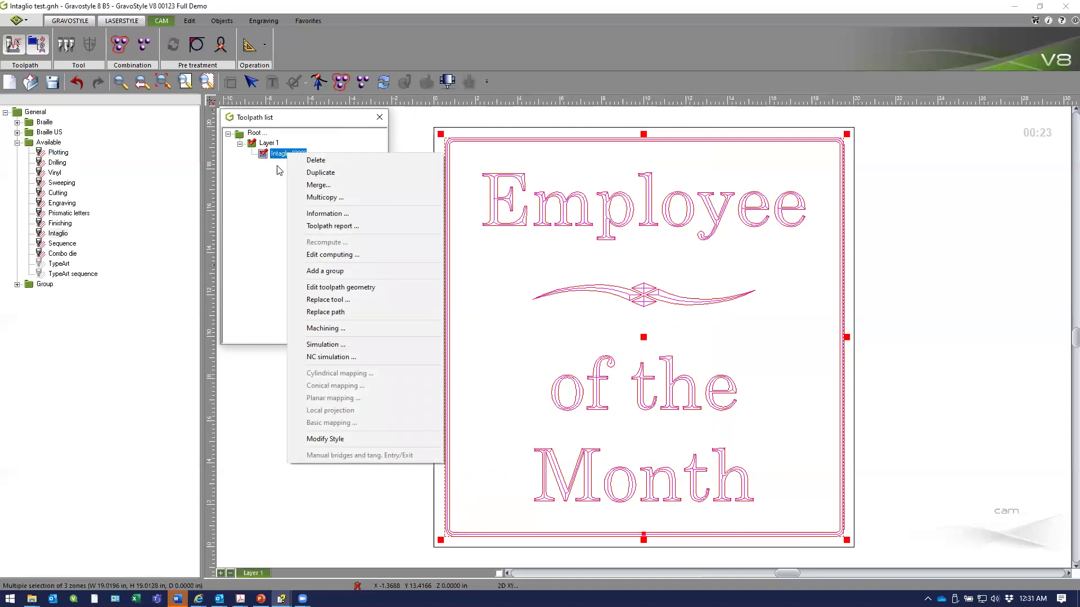
{"action": "left_click", "coordinate": [324, 330]}
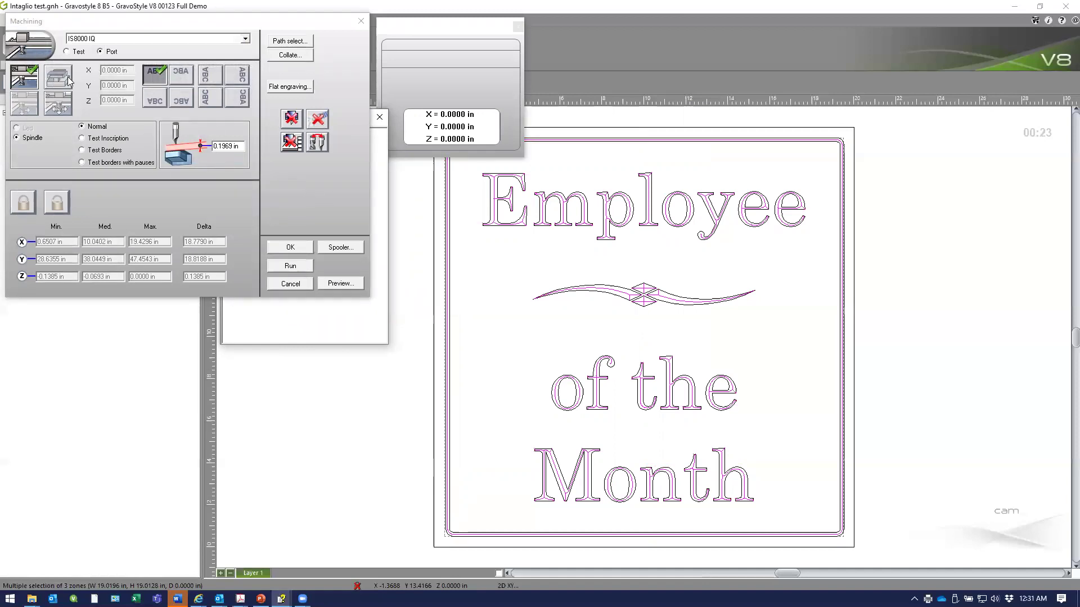
{"action": "left_click", "coordinate": [27, 79]}
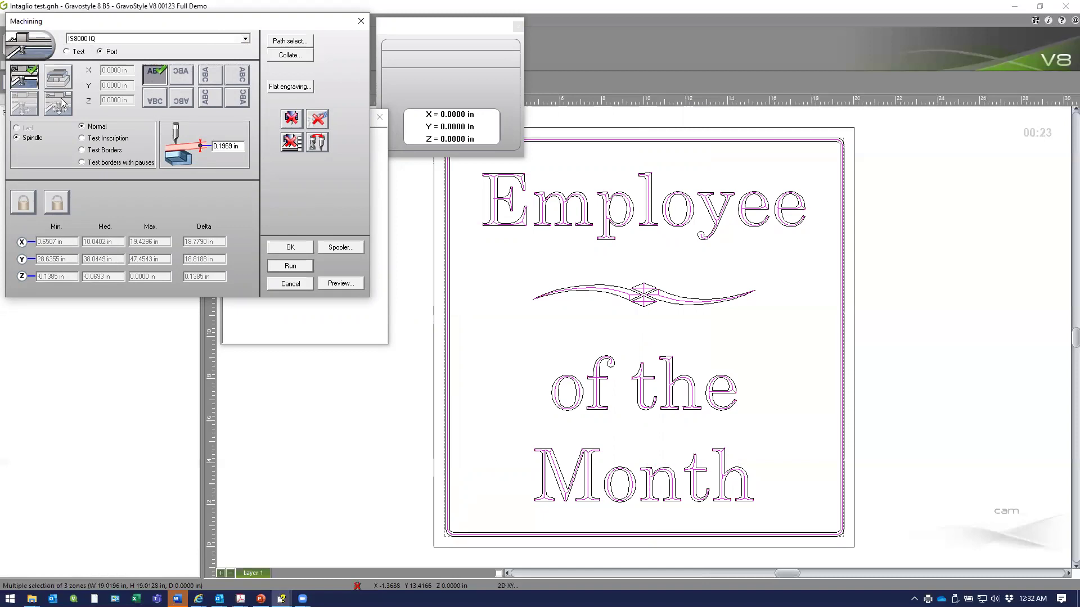
{"action": "left_click", "coordinate": [31, 107]}
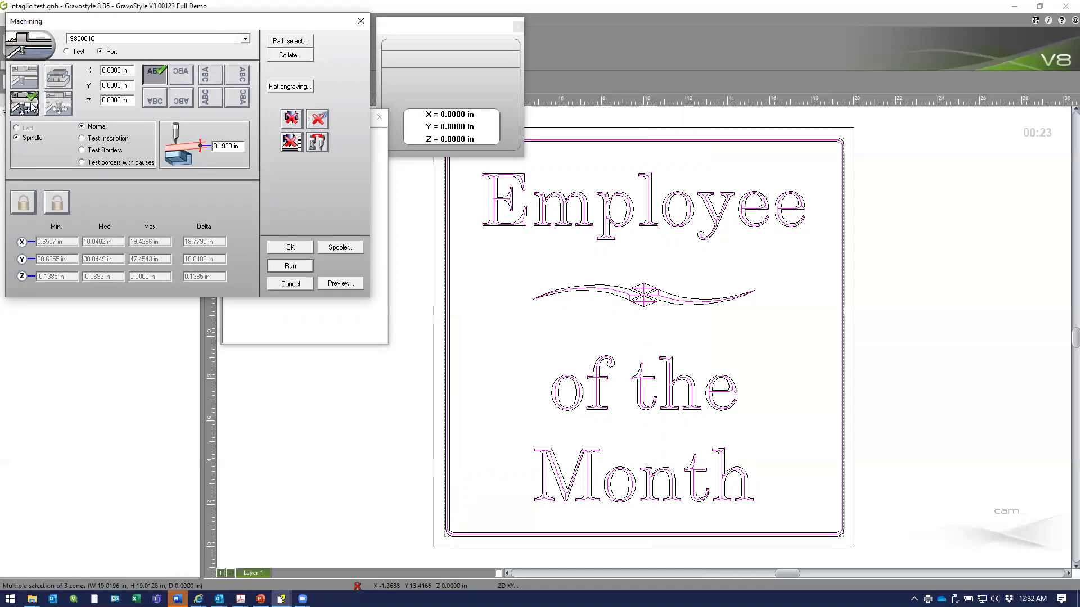
{"action": "left_click", "coordinate": [31, 83]}
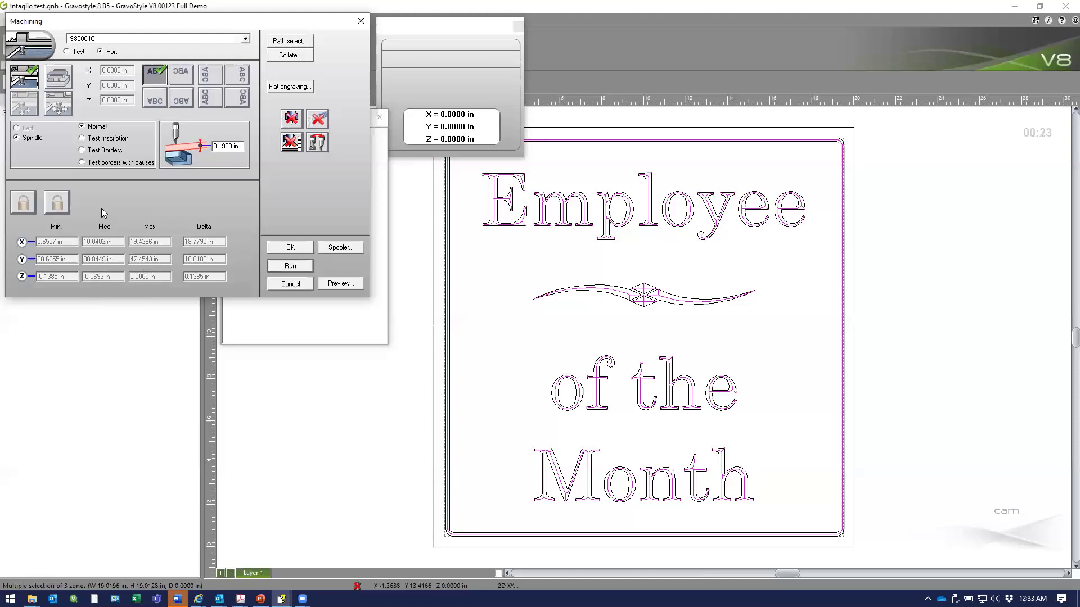
- Lock the job to its plate coordinates, preview its placement zoomed in on "Employee", and leave the machining settings without running the job
{"action": "left_click", "coordinate": [54, 205]}
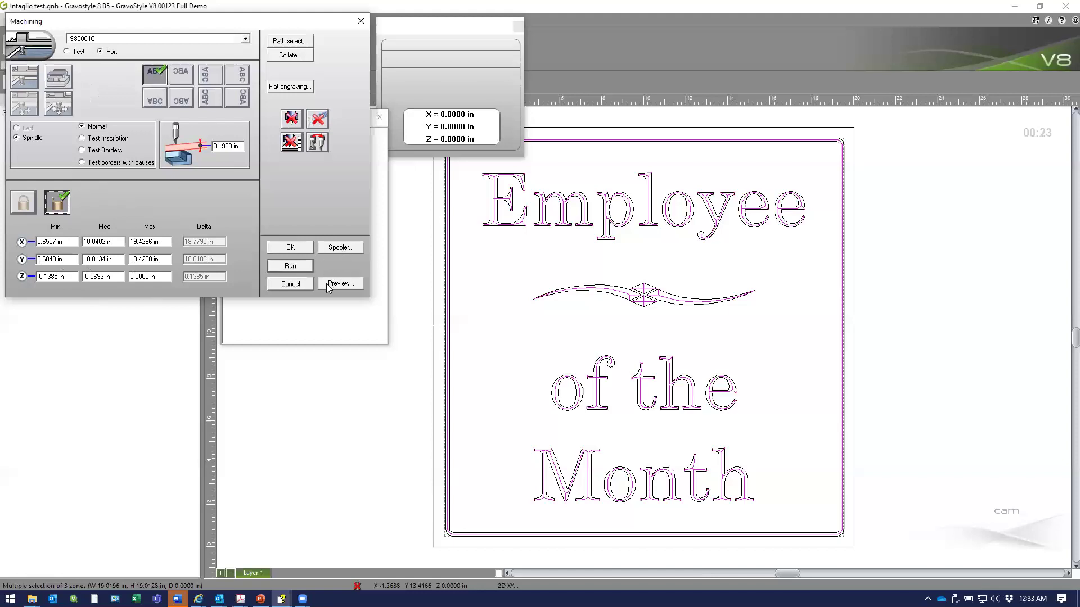
{"action": "left_click", "coordinate": [347, 283]}
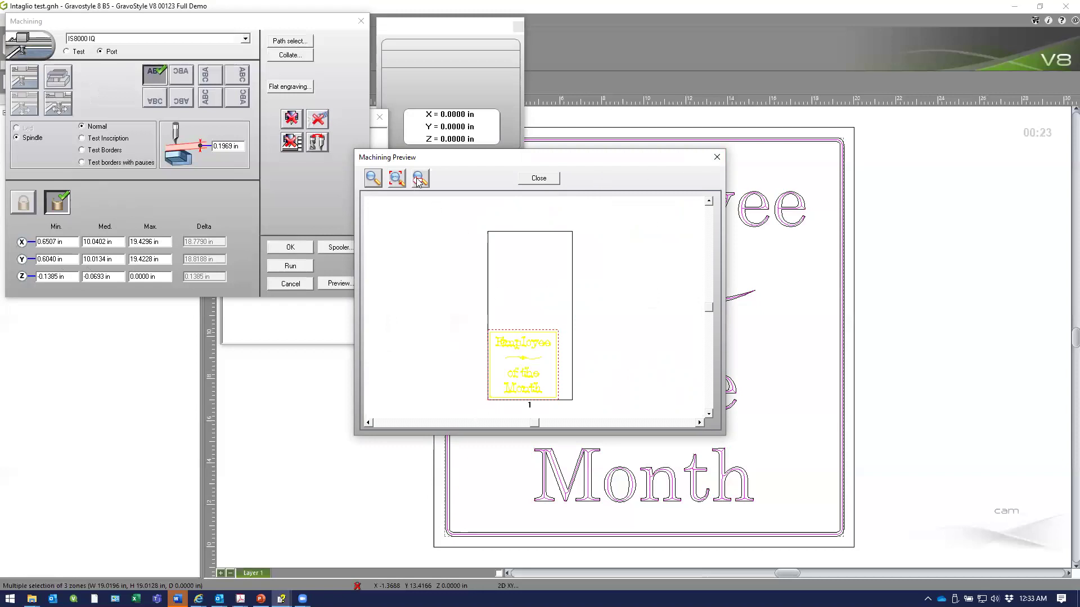
{"action": "left_click", "coordinate": [373, 179]}
{"action": "left_click", "coordinate": [525, 347]}
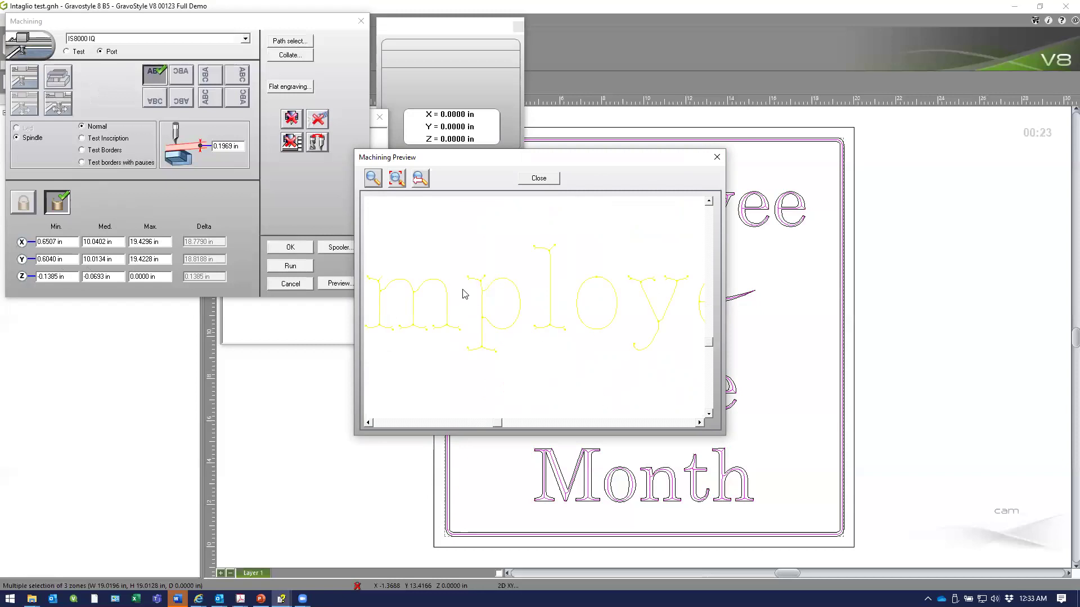
{"action": "left_click", "coordinate": [717, 157]}
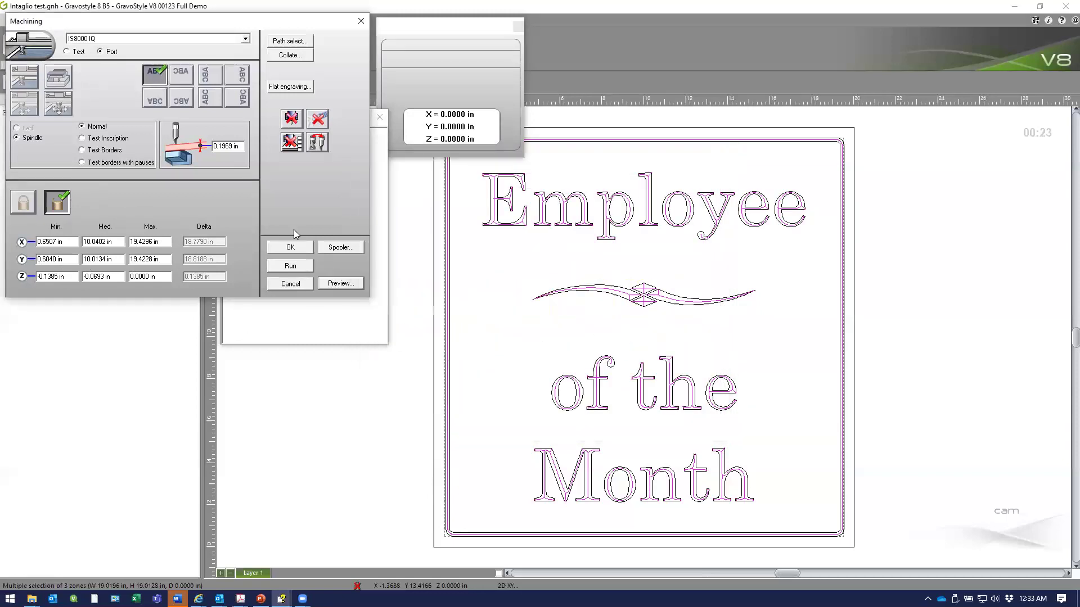
{"action": "left_click", "coordinate": [291, 286]}
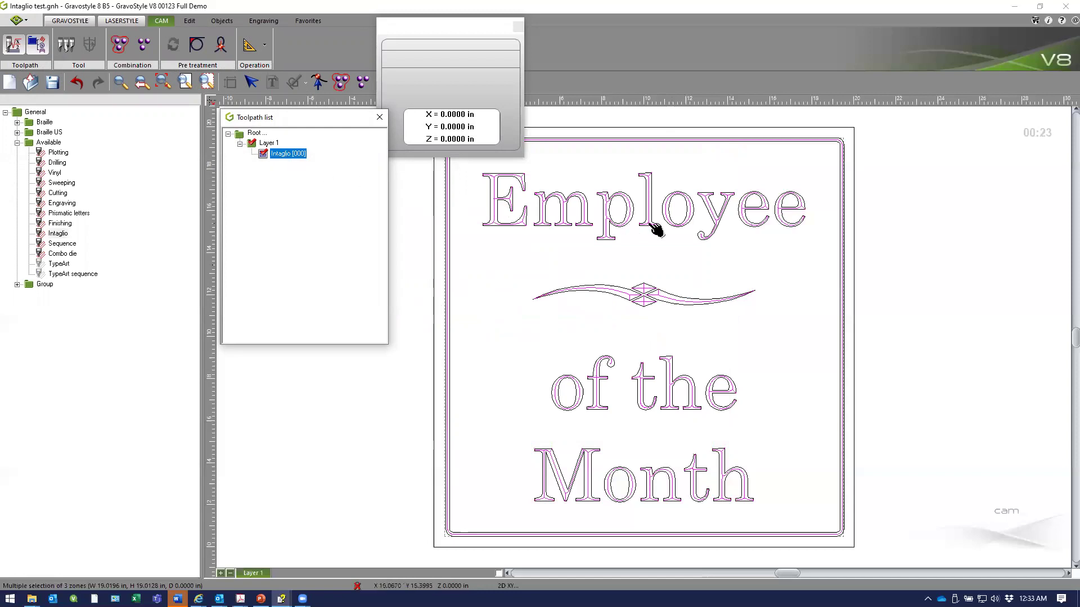
- Run the flat simulation of the Intaglio toolpath for the whole plate and close it
{"action": "right_click", "coordinate": [285, 160]}
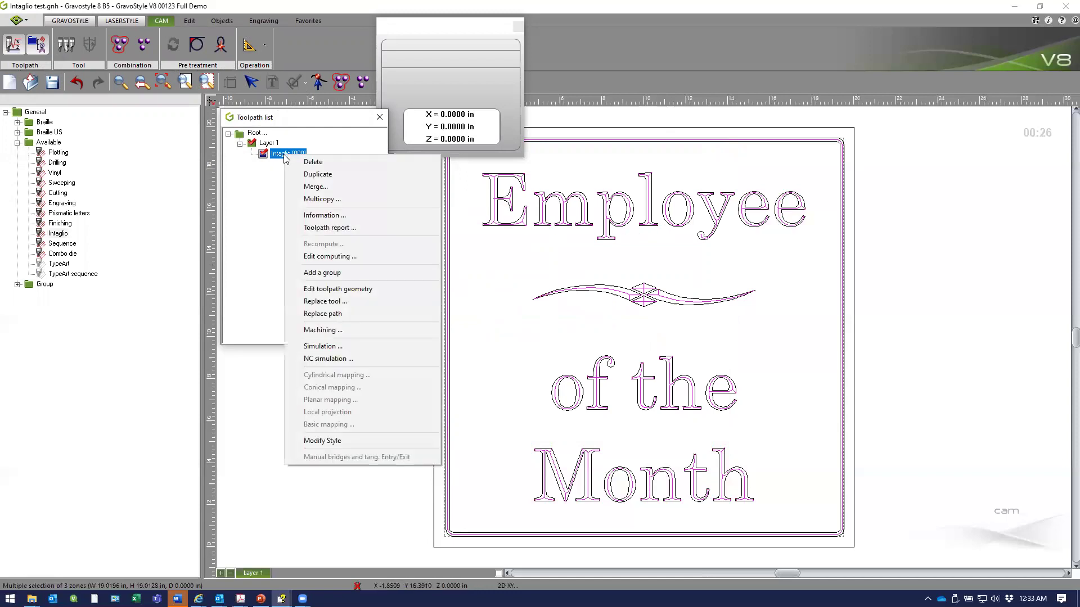
{"action": "left_click", "coordinate": [327, 347]}
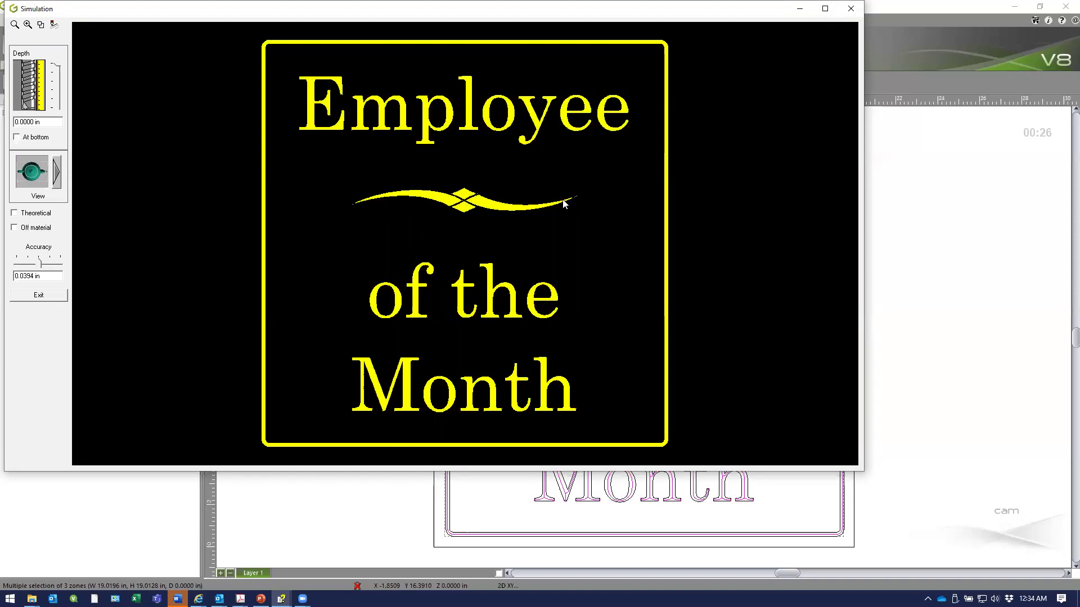
{"action": "left_click", "coordinate": [850, 9]}
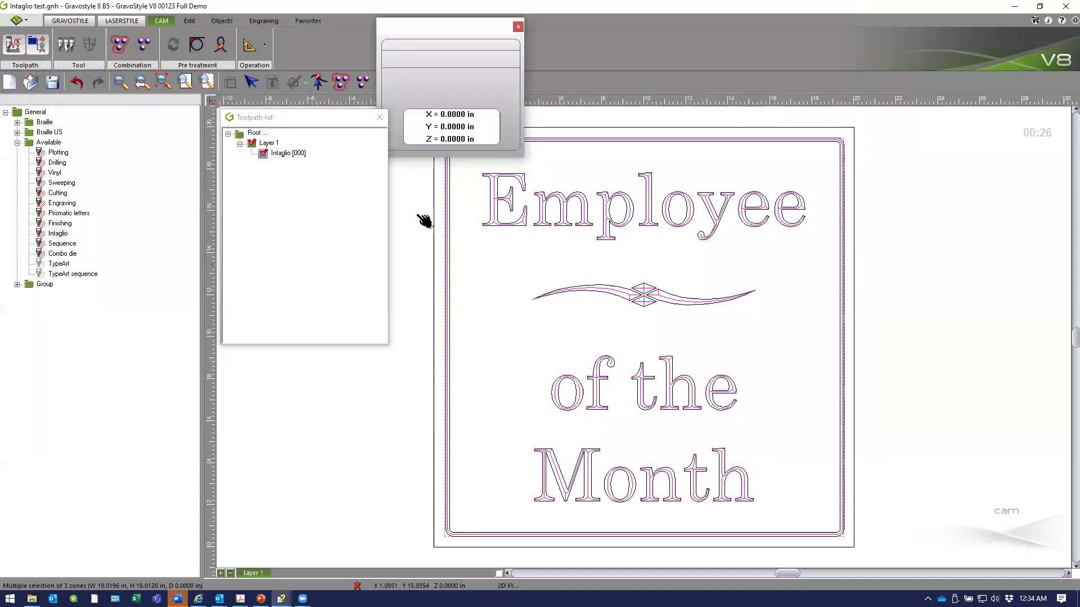
- Play the 3D machining simulation of the Intaglio toolpath on the whole plate
{"action": "right_click", "coordinate": [279, 155]}
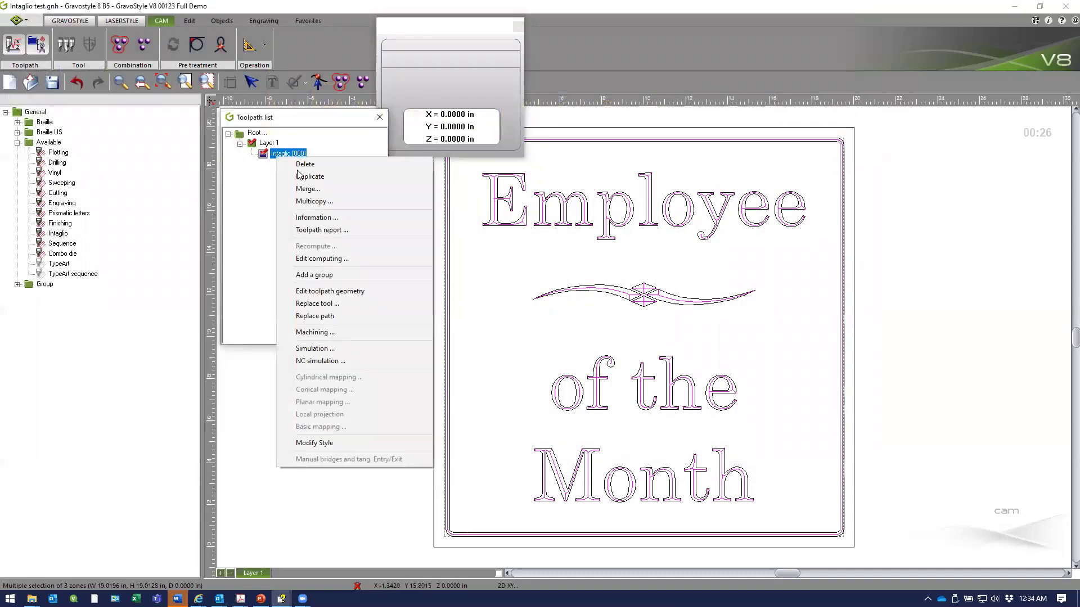
{"action": "left_click", "coordinate": [316, 361]}
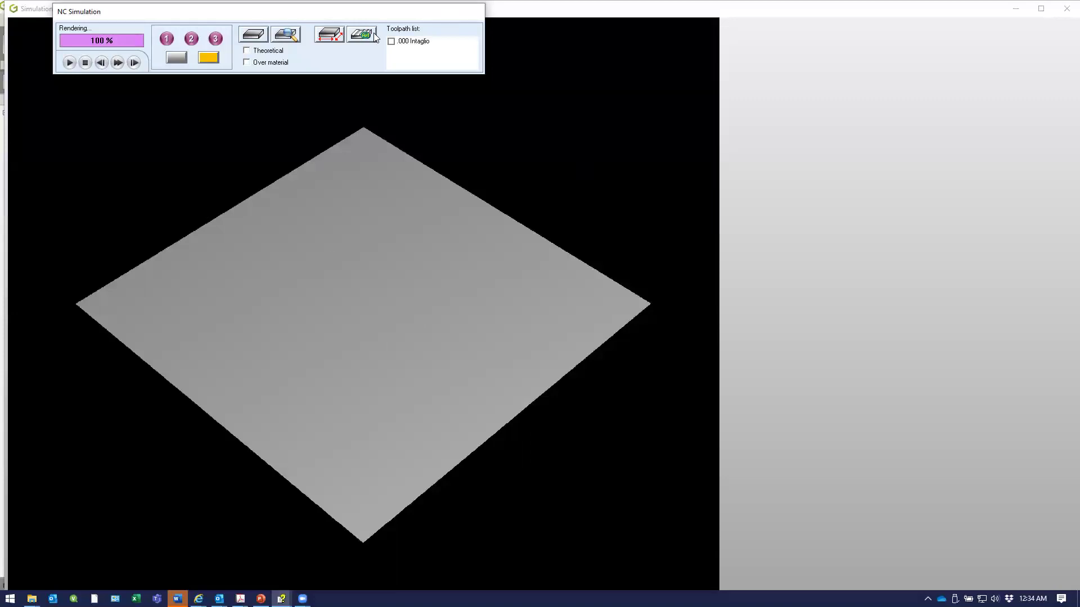
{"action": "left_click", "coordinate": [69, 63]}
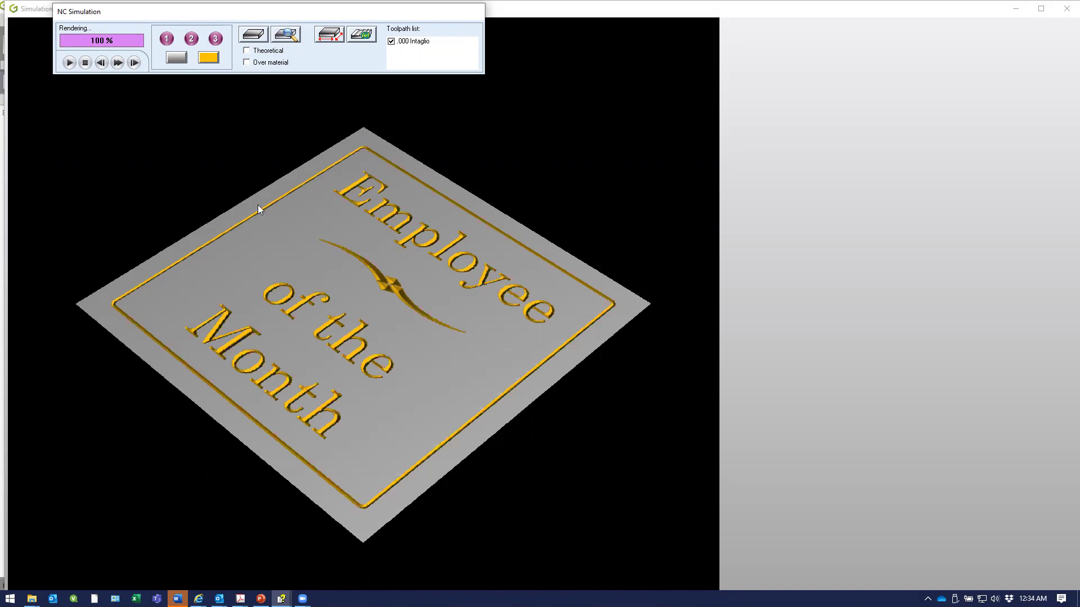
- Limit the simulation to the centre of the ornament, replay it, and close it without saving the results
{"action": "left_click", "coordinate": [286, 35]}
{"action": "left_click_drag", "start_coordinate": [375, 254], "coordinate": [397, 314]}
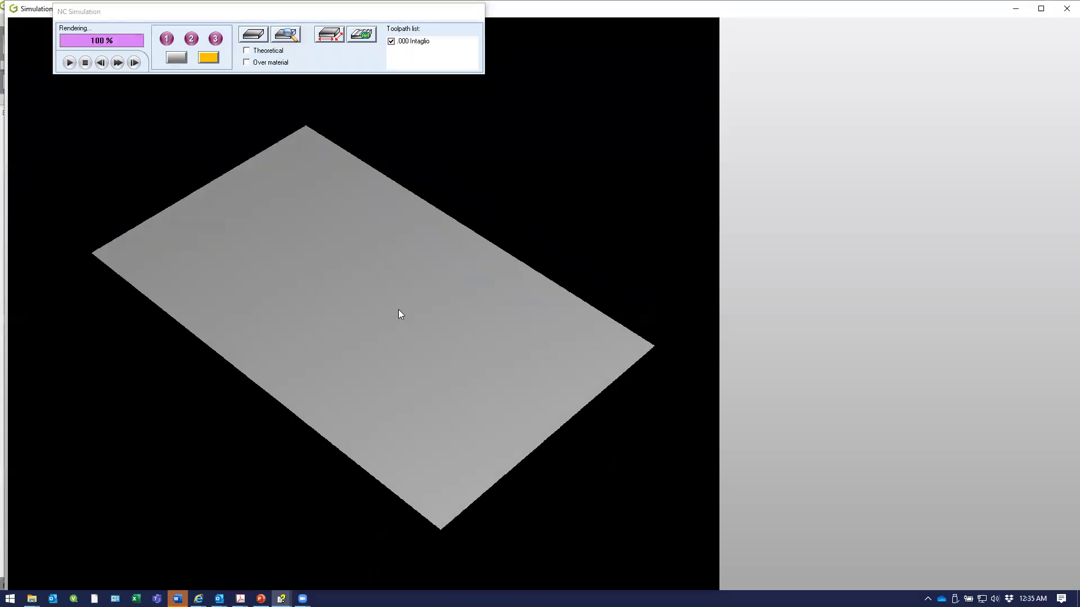
{"action": "left_click", "coordinate": [69, 63]}
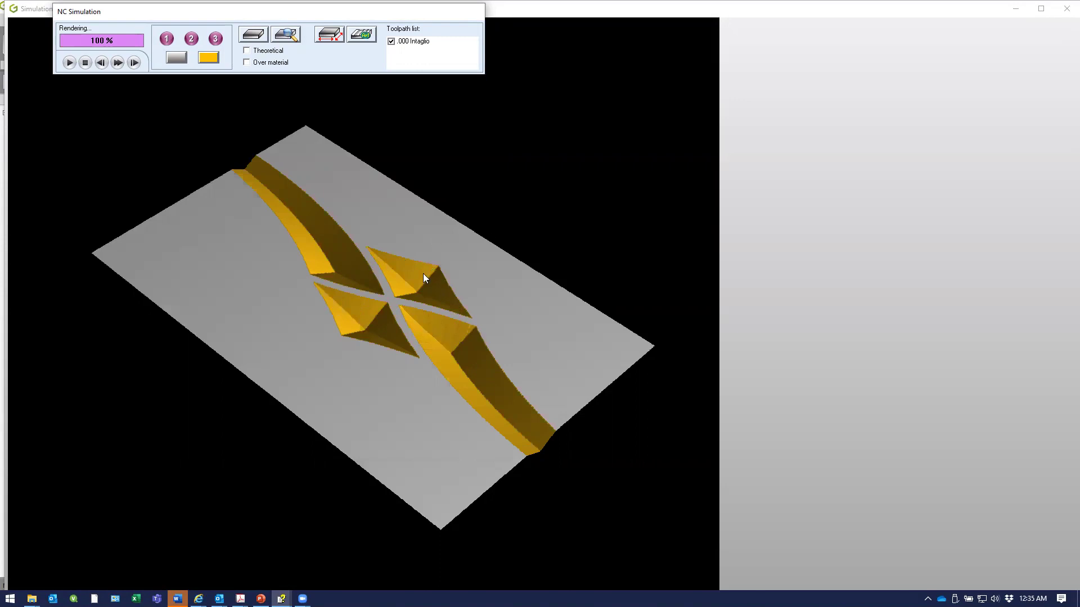
{"action": "left_click", "coordinate": [1066, 8]}
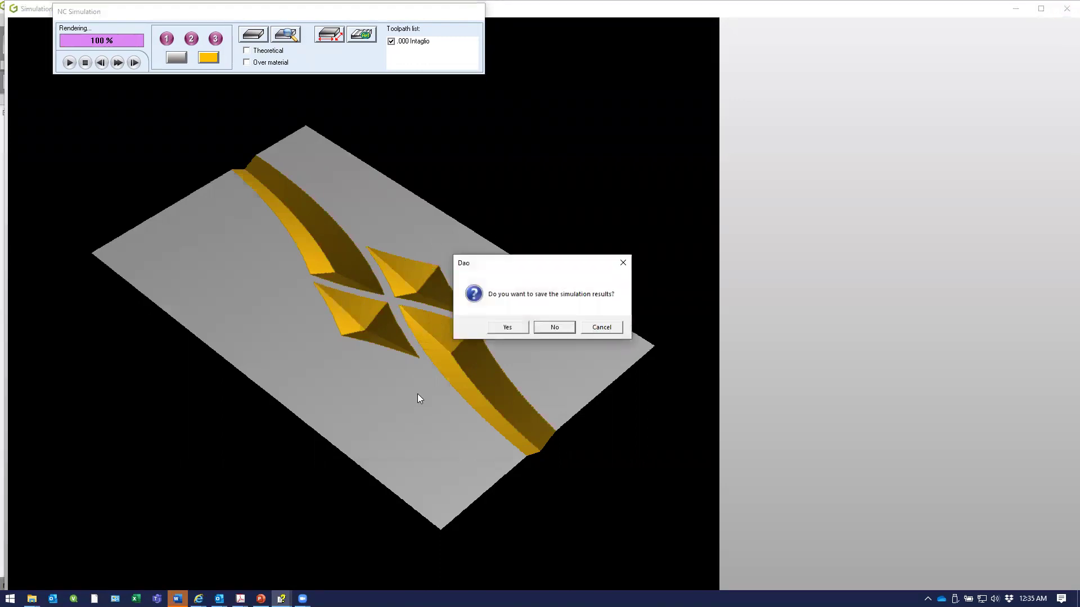
{"action": "left_click", "coordinate": [555, 326]}
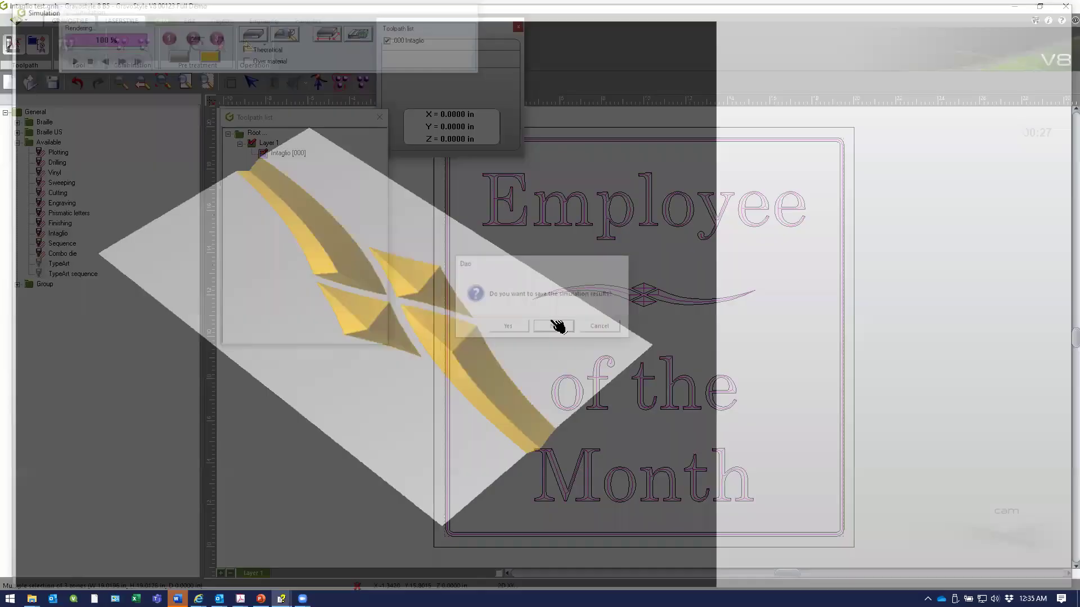
- Open the NC simulation of the Intaglio toolpath in the solid wood viewer and play it through
{"action": "right_click", "coordinate": [287, 156]}
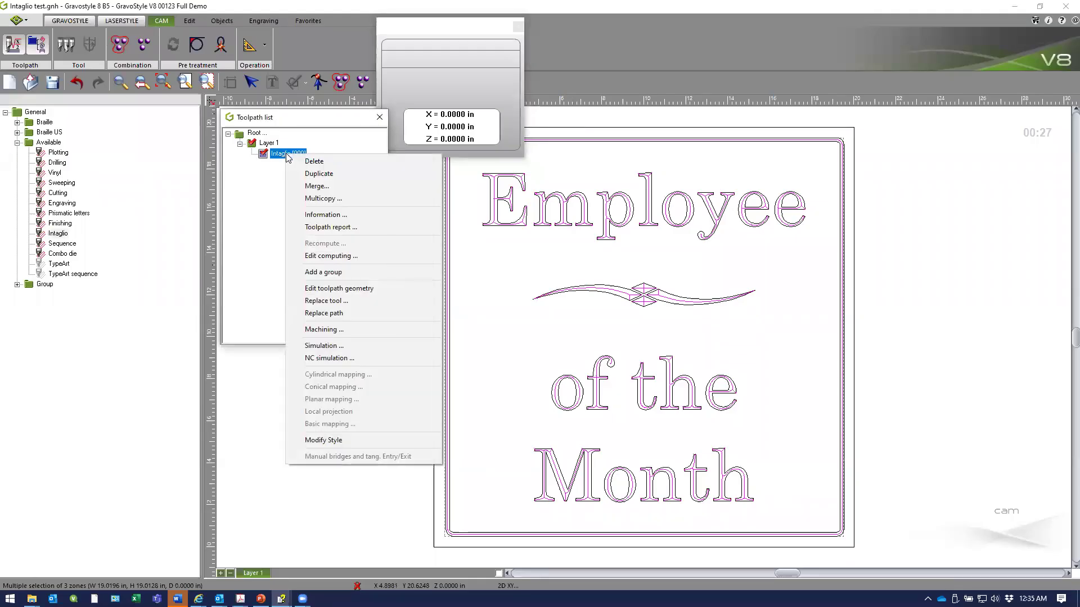
{"action": "left_click", "coordinate": [331, 363]}
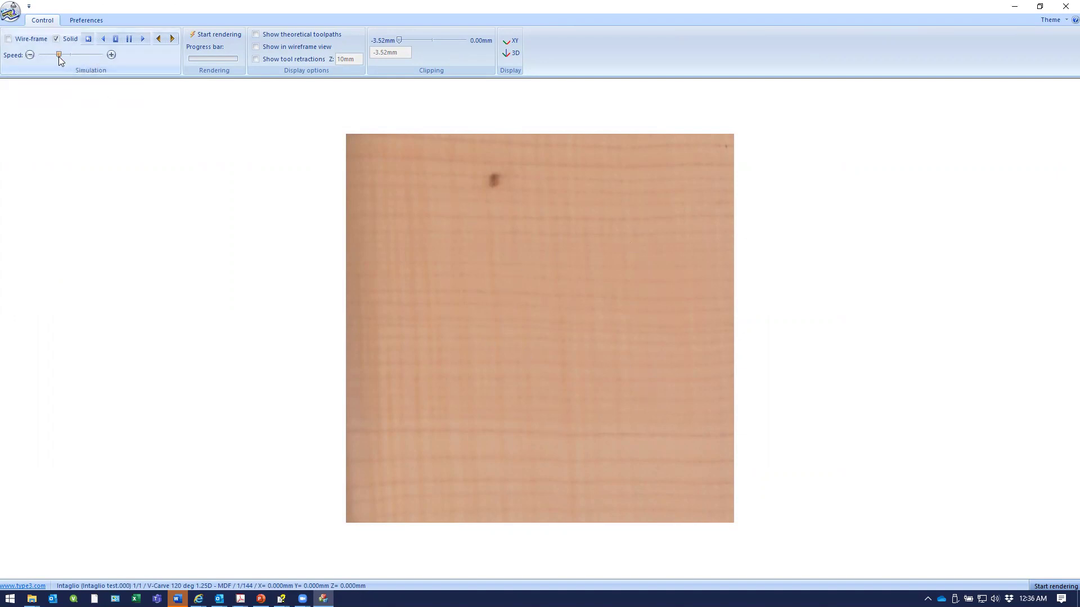
{"action": "left_click", "coordinate": [143, 39]}
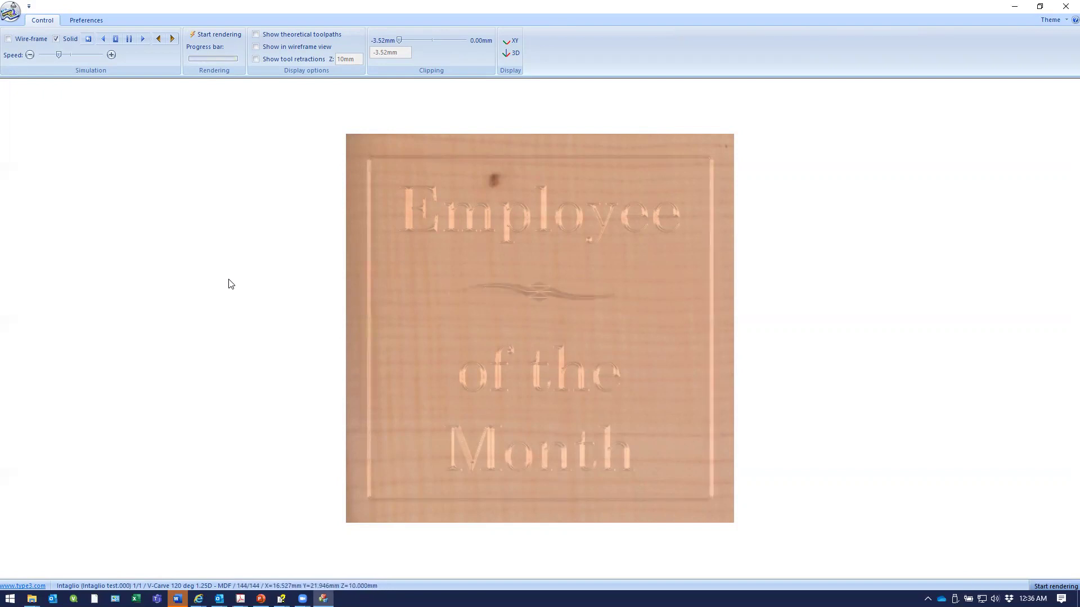
- Examine the theoretical toolpaths, wireframe view and tool retractions on the simulated plate, turning each overlay off again
{"action": "left_click", "coordinate": [256, 35]}
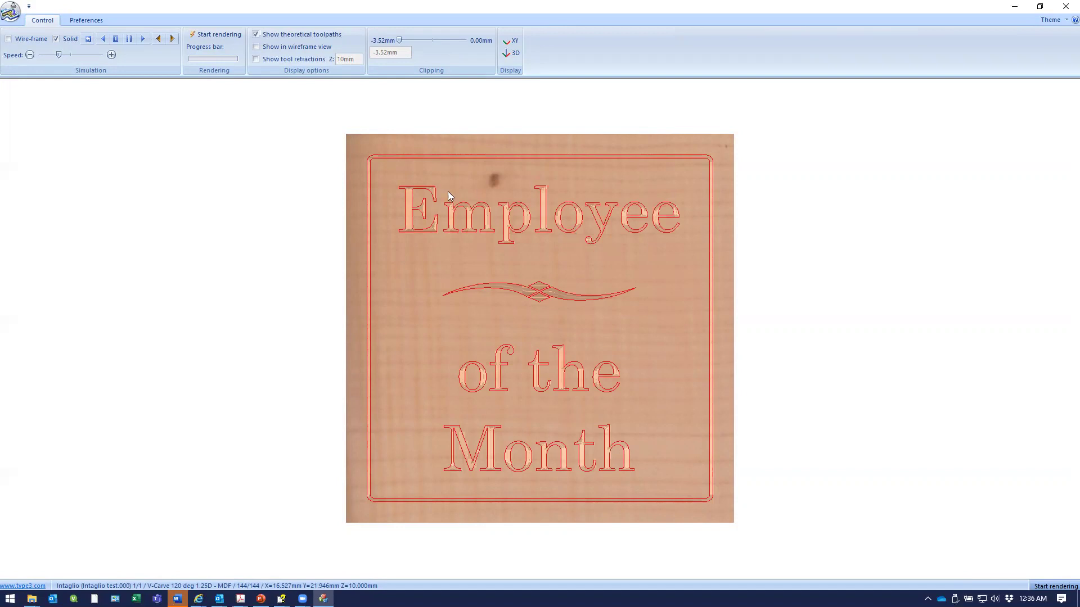
{"action": "left_click", "coordinate": [281, 47]}
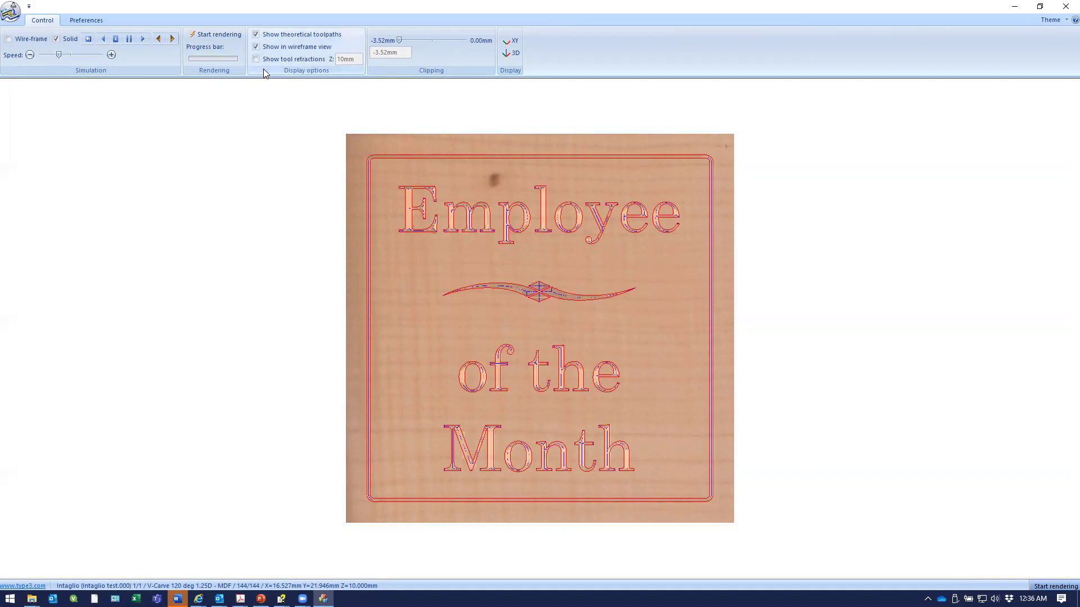
{"action": "left_click", "coordinate": [256, 47]}
{"action": "left_click", "coordinate": [256, 34]}
{"action": "left_click", "coordinate": [256, 60]}
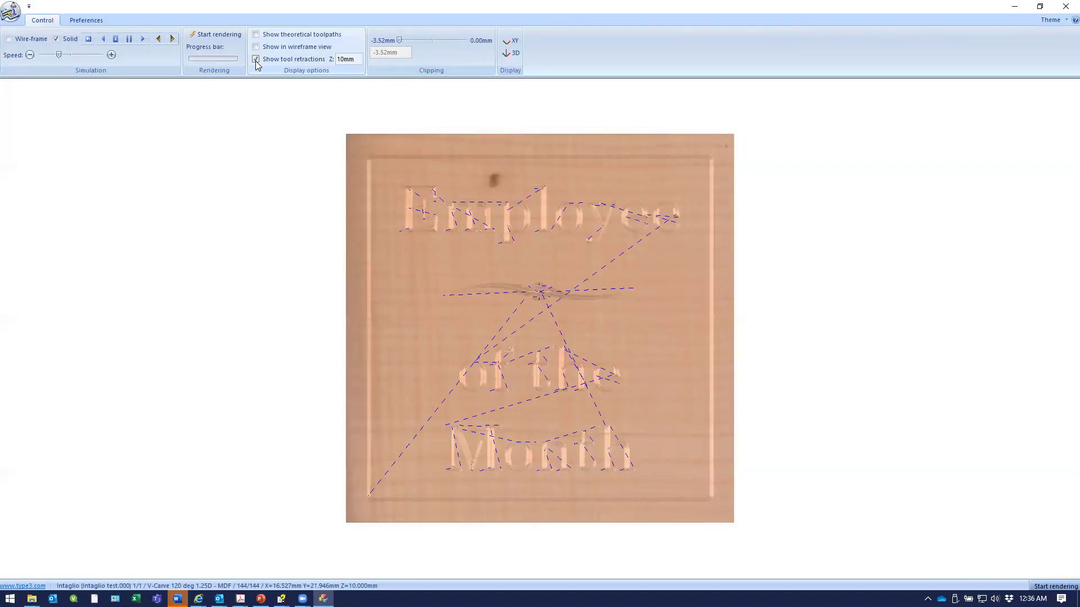
{"action": "left_click", "coordinate": [256, 59]}
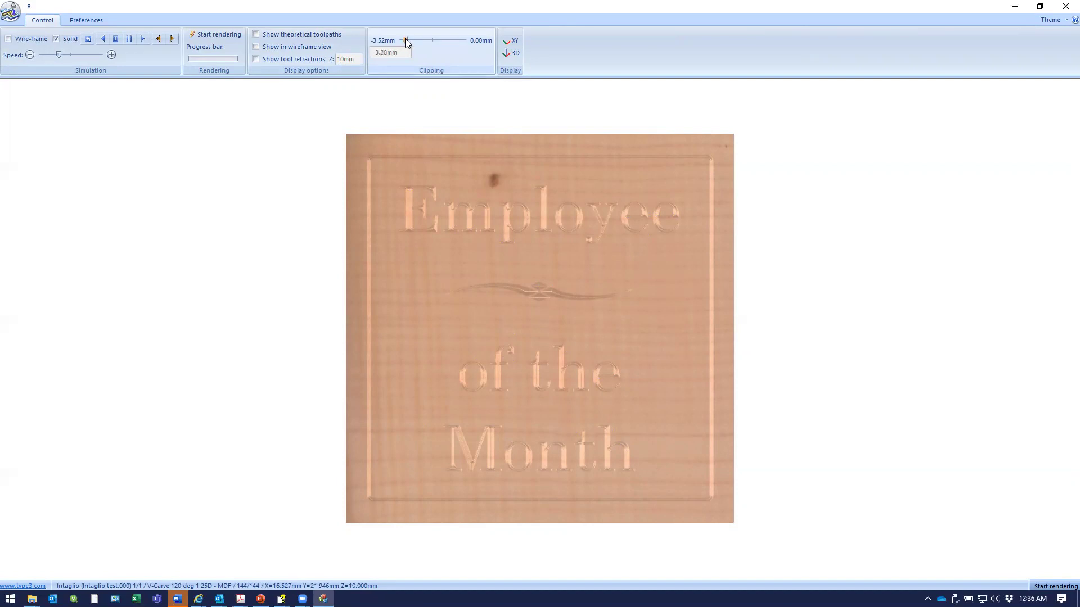
- Inspect the carved depth at clipping levels of about -1.55 mm and -0.49 mm, return near full depth, and close the simulation
{"action": "mouse_move", "coordinate": [417, 42]}
{"action": "left_mouse_down"}
{"action": "mouse_move", "coordinate": [442, 45]}
{"action": "mouse_move", "coordinate": [399, 43]}
{"action": "mouse_move", "coordinate": [409, 47]}
{"action": "left_mouse_up"}
{"action": "left_click_drag", "start_coordinate": [412, 40], "coordinate": [443, 36]}
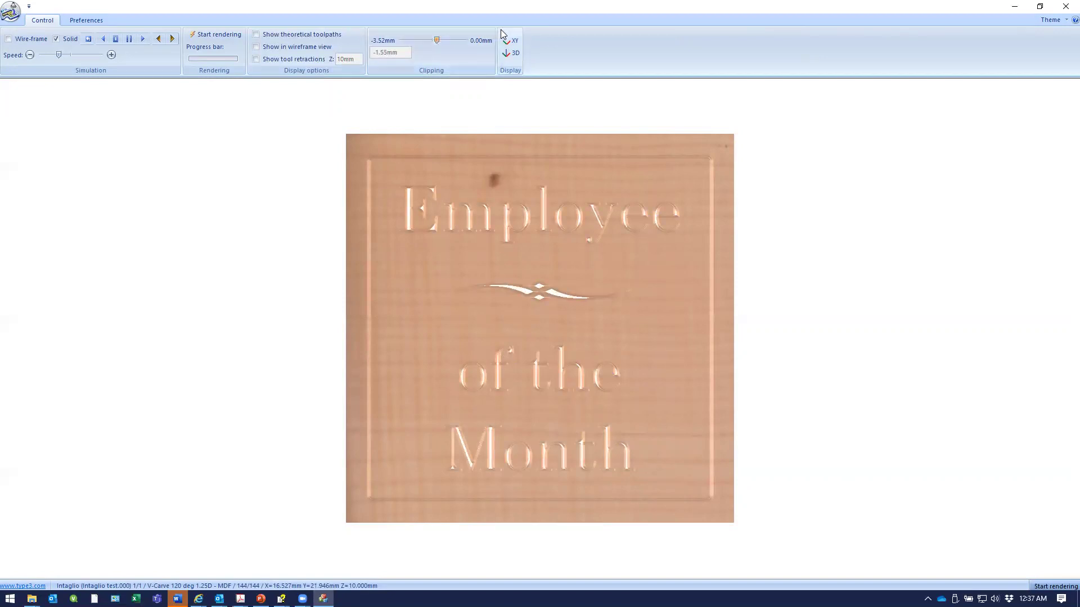
{"action": "left_click", "coordinate": [464, 40]}
{"action": "left_click_drag", "start_coordinate": [465, 41], "coordinate": [458, 41]}
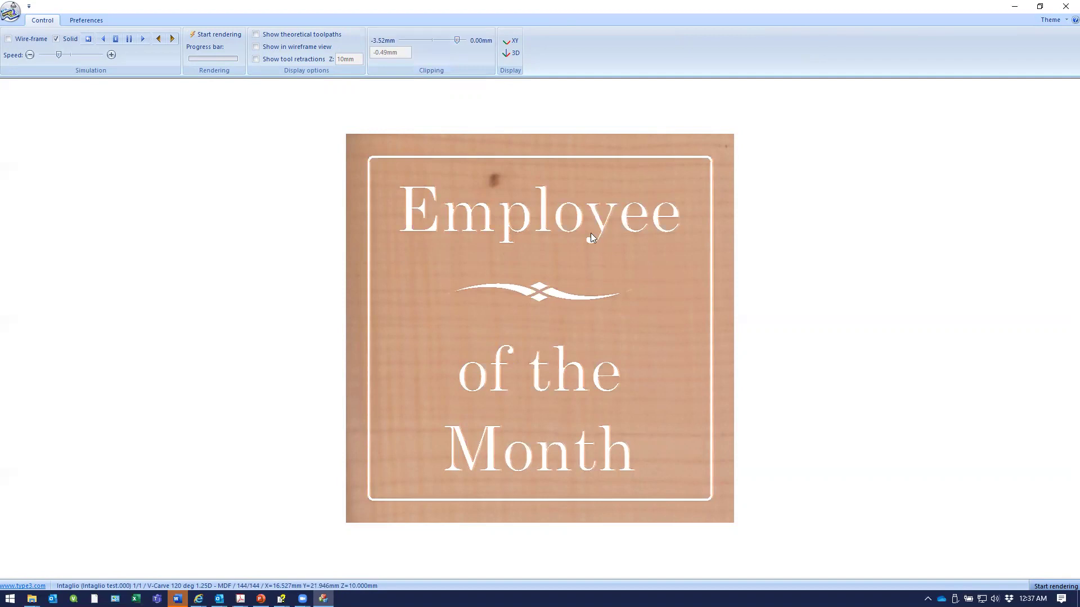
{"action": "left_click_drag", "start_coordinate": [457, 41], "coordinate": [403, 45]}
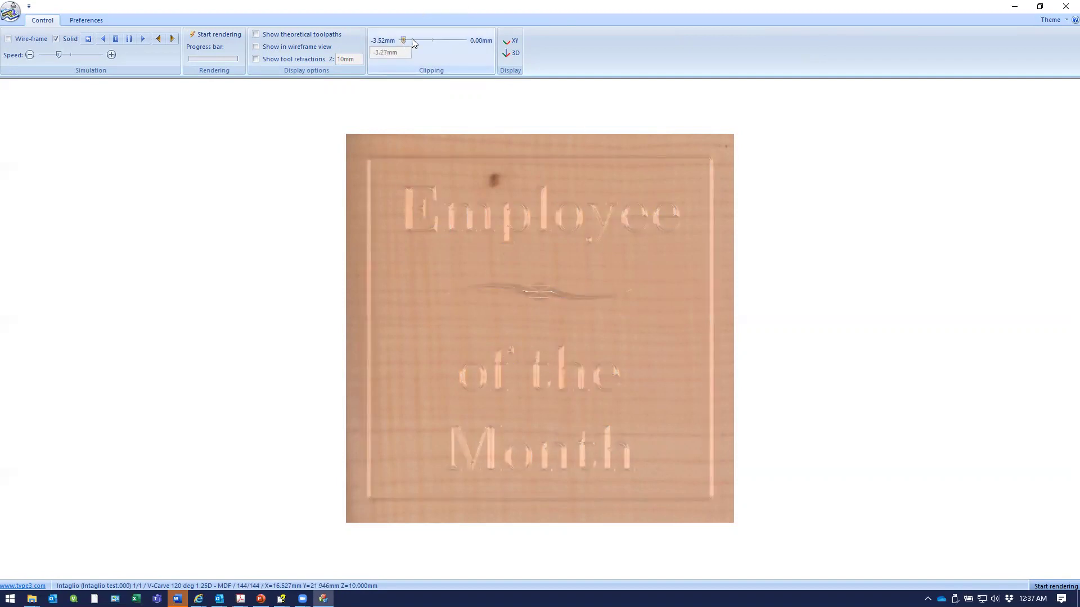
{"action": "left_click", "coordinate": [1064, 7]}
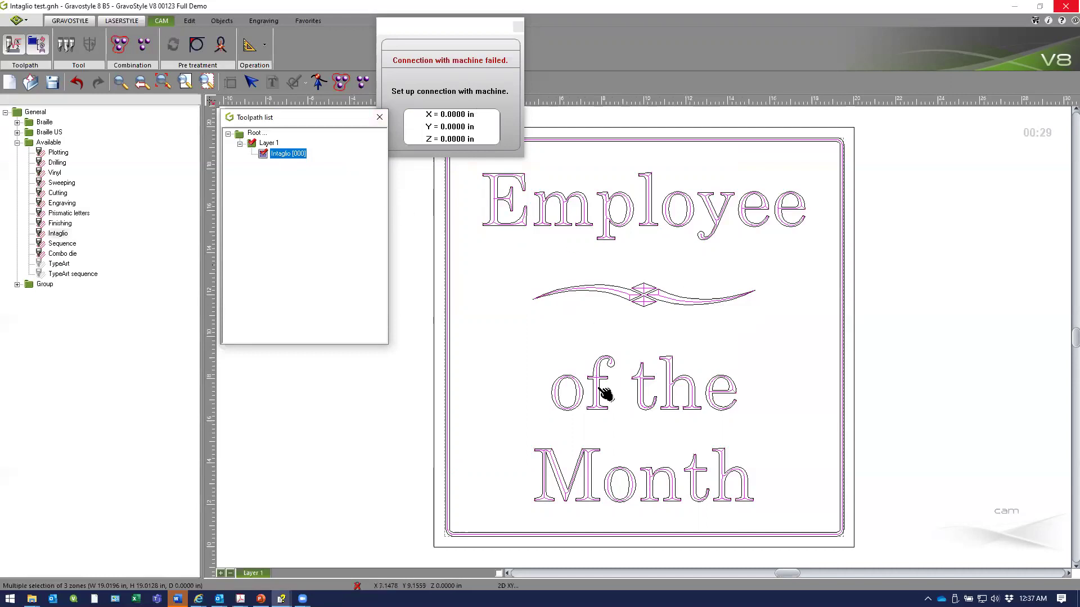
- View the machining settings for the Intaglio toolpath, leave them without running the job, and close the toolpath list
{"action": "right_click", "coordinate": [295, 160]}
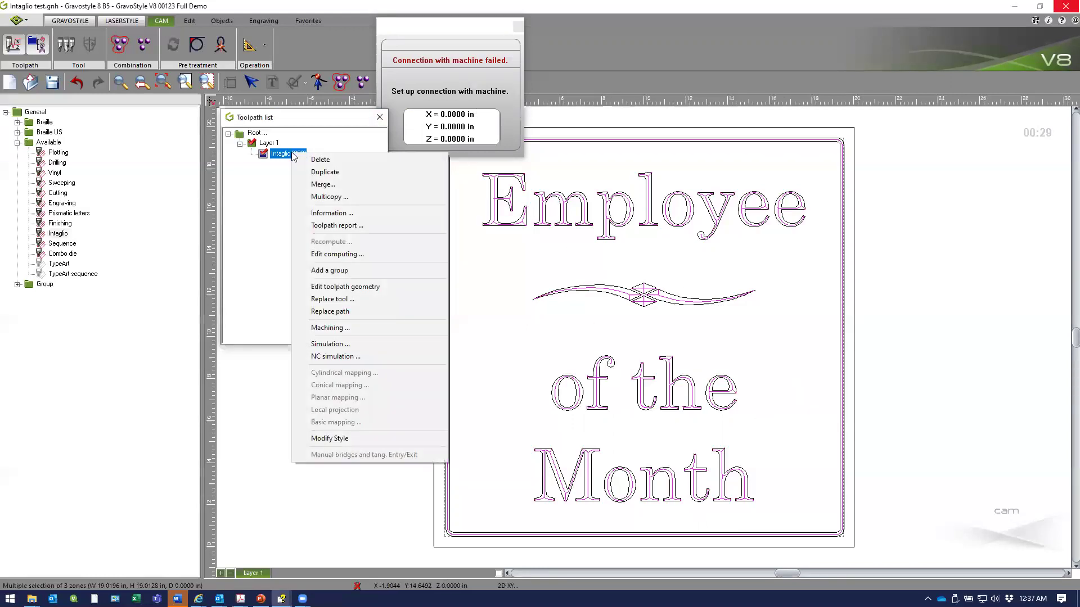
{"action": "left_click", "coordinate": [344, 329]}
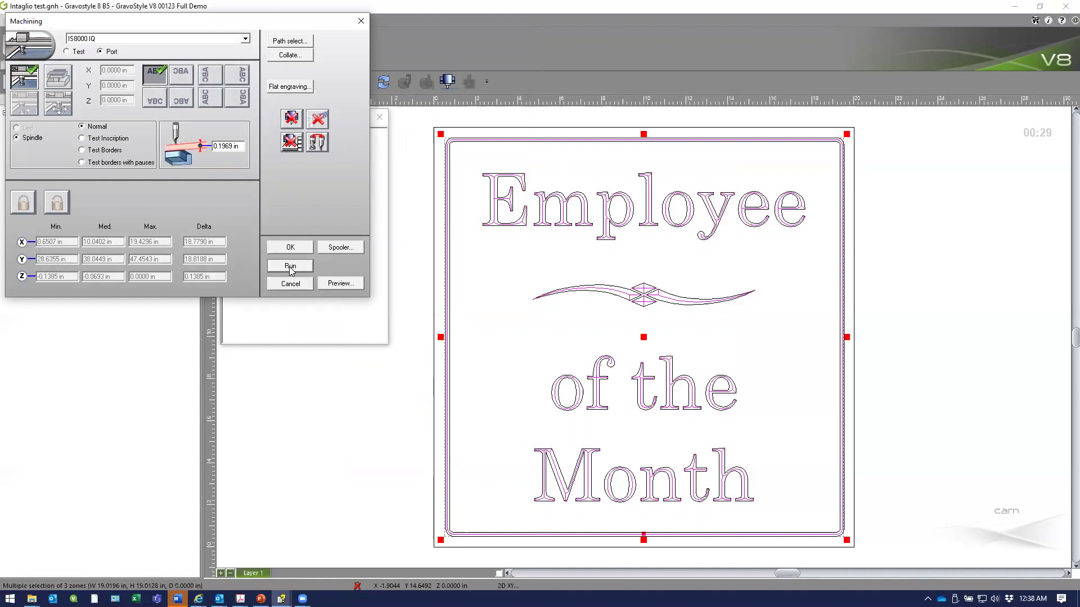
{"action": "left_click", "coordinate": [291, 284]}
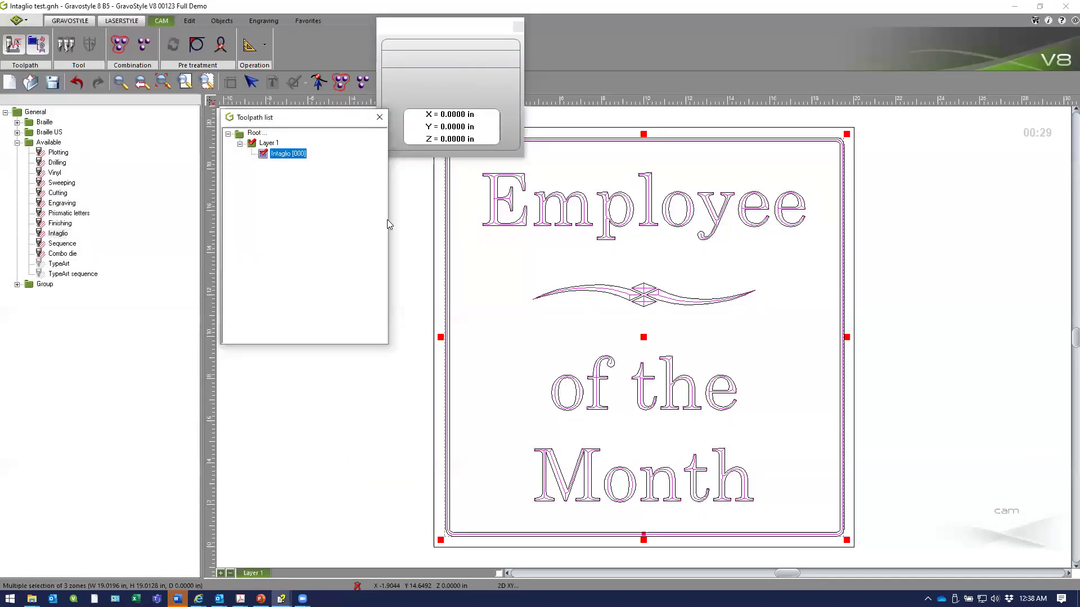
{"action": "left_click", "coordinate": [380, 118]}
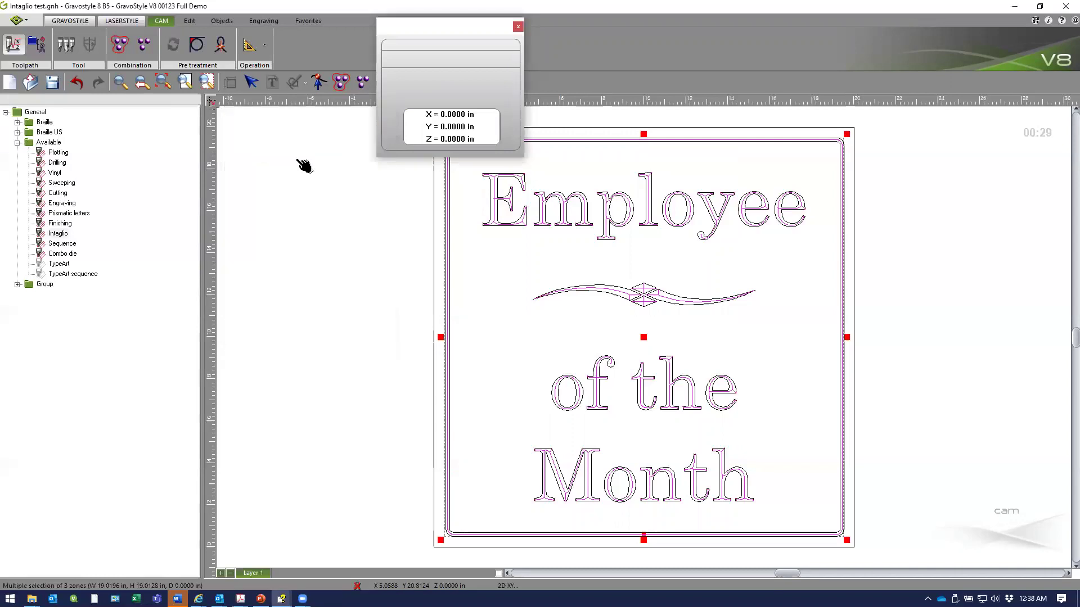
- Reopen the toolpath list and delete the Intaglio toolpath from Layer 1
{"action": "left_click", "coordinate": [63, 217]}
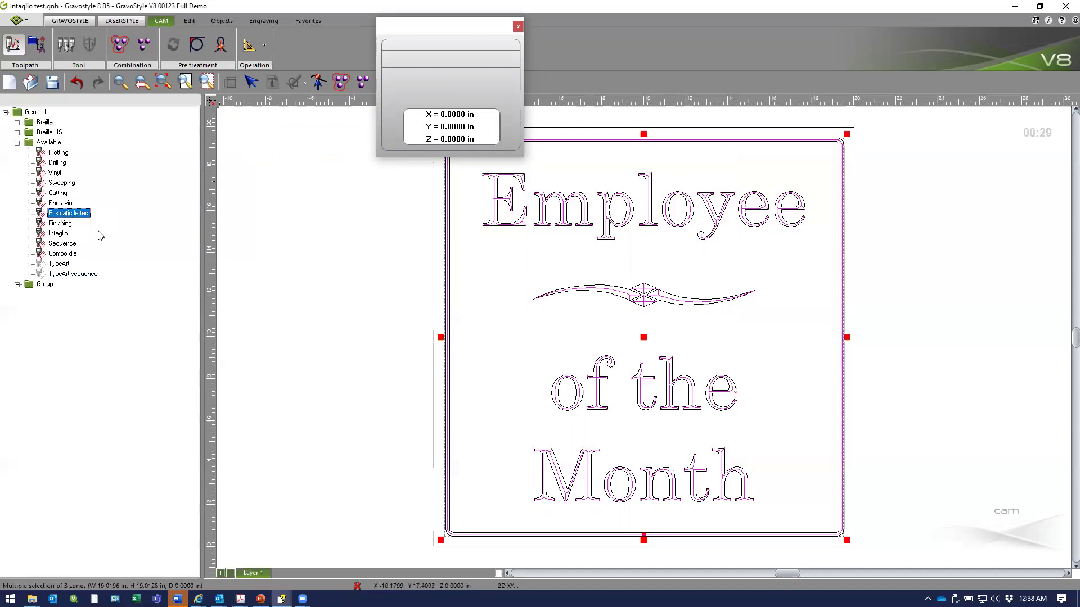
{"action": "left_click", "coordinate": [36, 46]}
{"action": "left_click", "coordinate": [287, 154]}
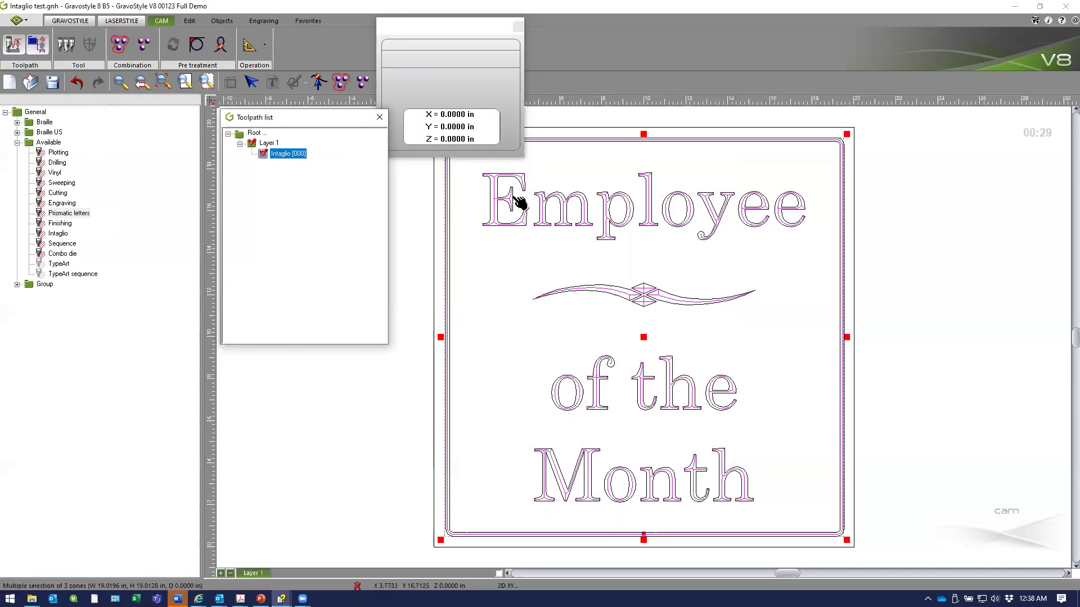
{"action": "right_click", "coordinate": [283, 152]}
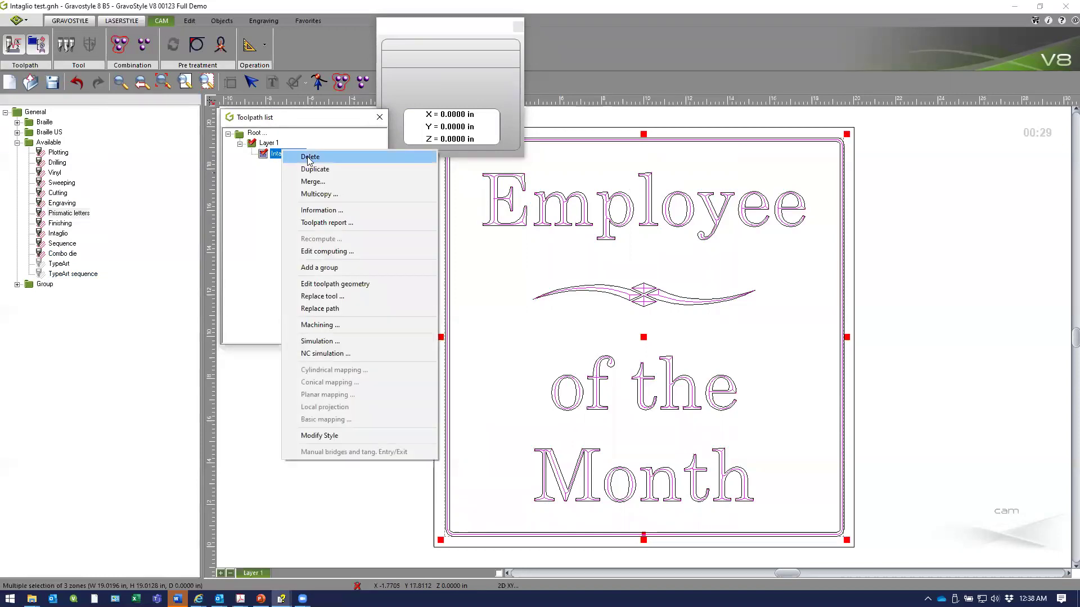
{"action": "left_click", "coordinate": [309, 158]}
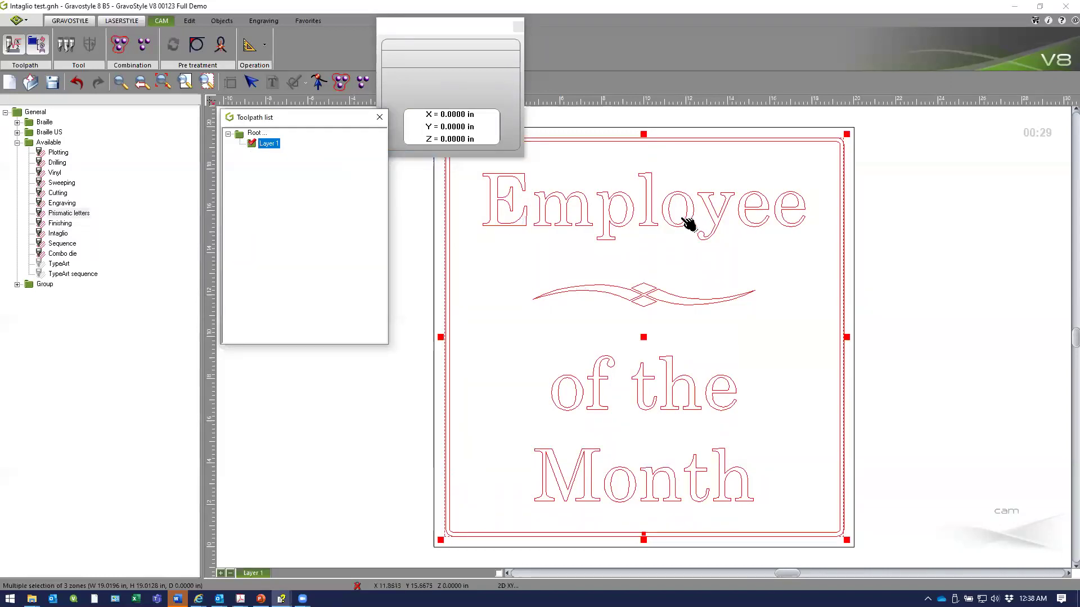
- Start a Prismatic letters toolpath for the plate artwork and assign the V-Carve 120 deg 1.25D - MDF tool
{"action": "double_click", "coordinate": [68, 213]}
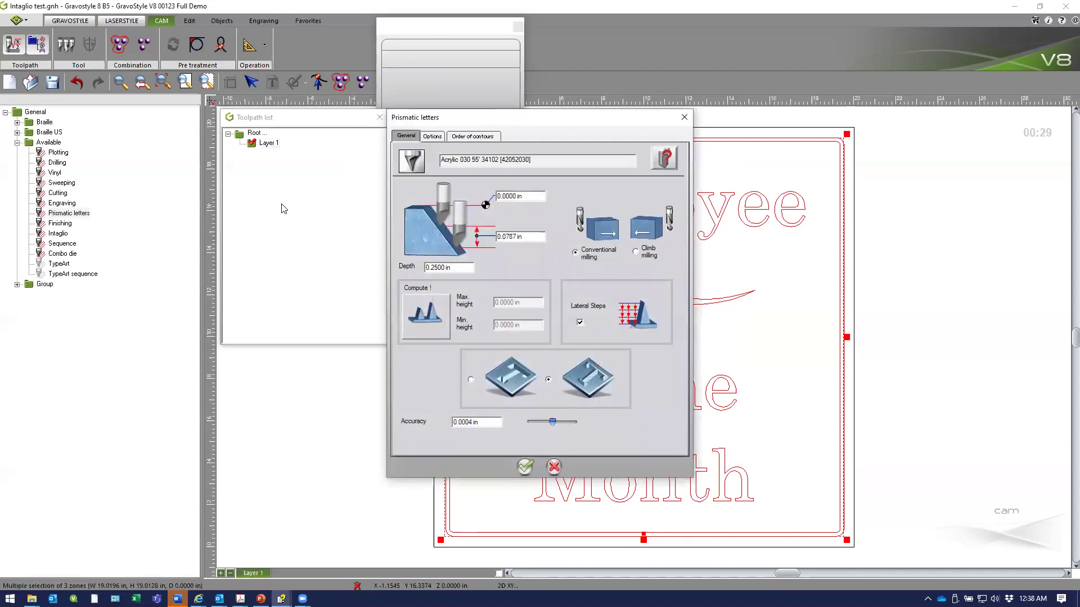
{"action": "left_click", "coordinate": [664, 158]}
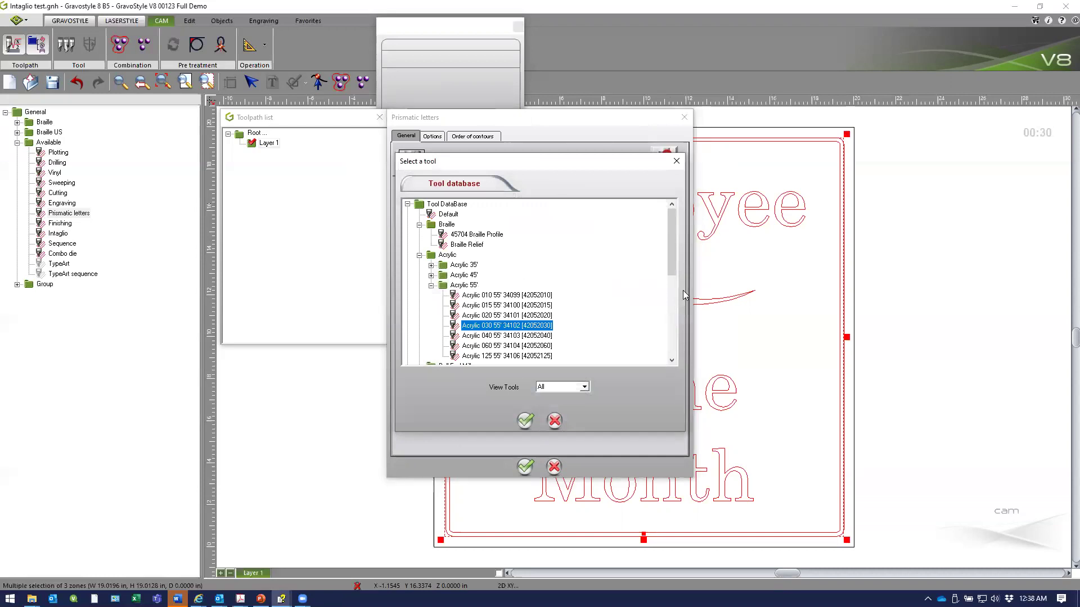
{"action": "left_click_drag", "start_coordinate": [671, 256], "coordinate": [639, 341]}
{"action": "left_click", "coordinate": [488, 305]}
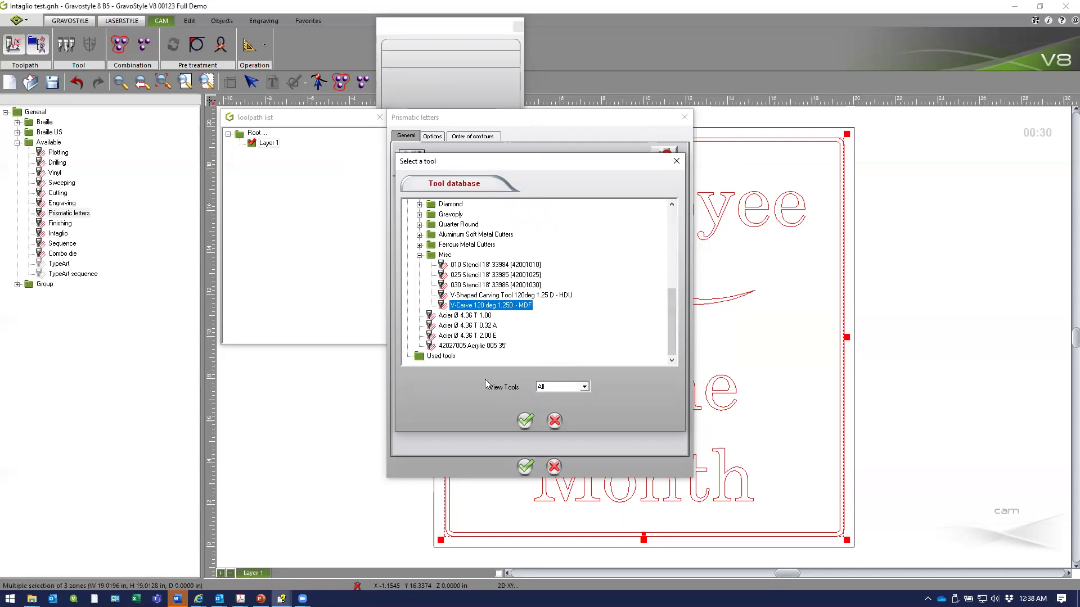
{"action": "left_click", "coordinate": [526, 421]}
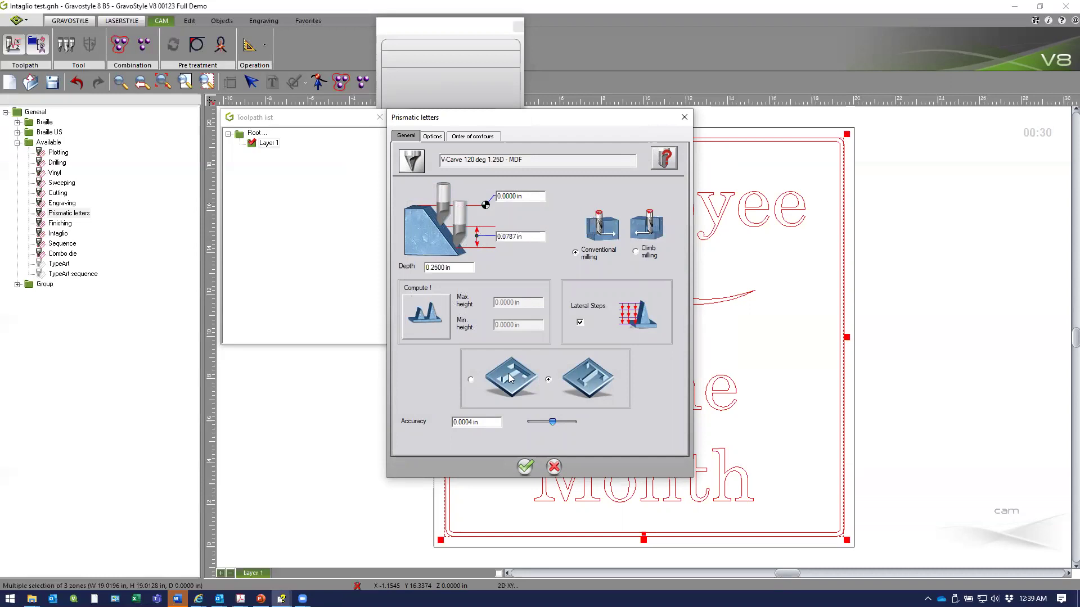
- Switch the prismatic letters to the first of the two illustrated machining forms and set the depth to 0.75 in
{"action": "left_click", "coordinate": [470, 380]}
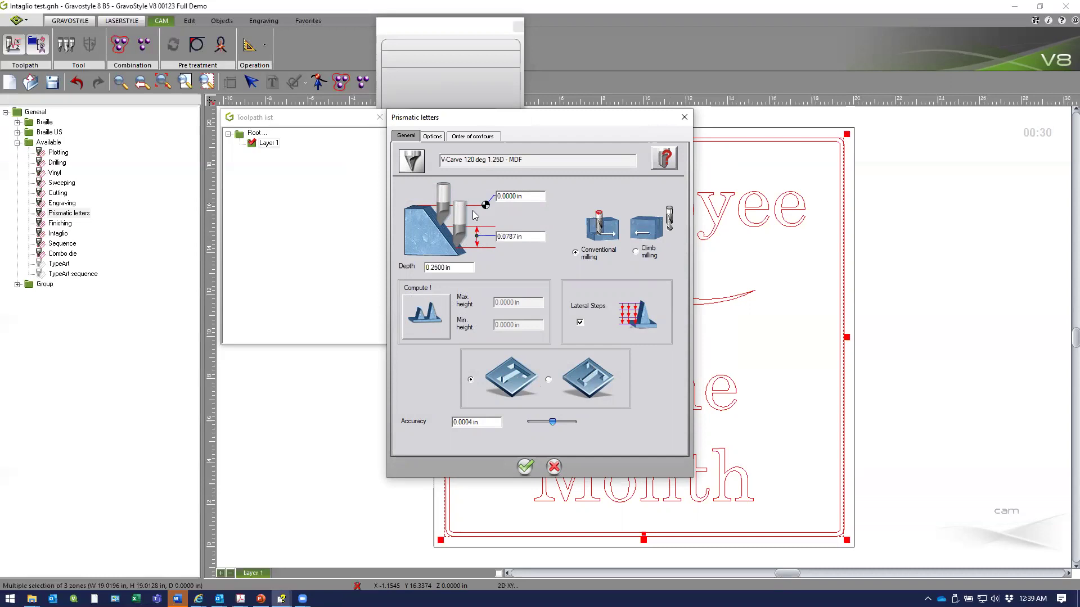
{"action": "double_click", "coordinate": [440, 267]}
{"action": "type", "text": ".75"}
{"action": "key", "text": "Tab"}
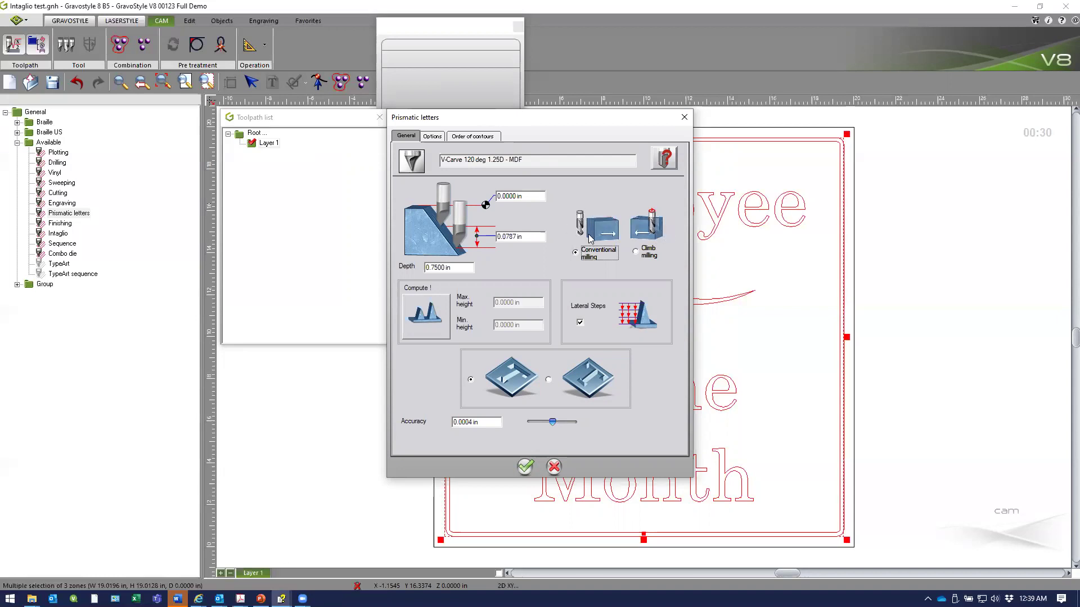
- Accept the prismatic letters settings and compute the toolpath for the plate artwork
{"action": "left_click", "coordinate": [525, 466]}
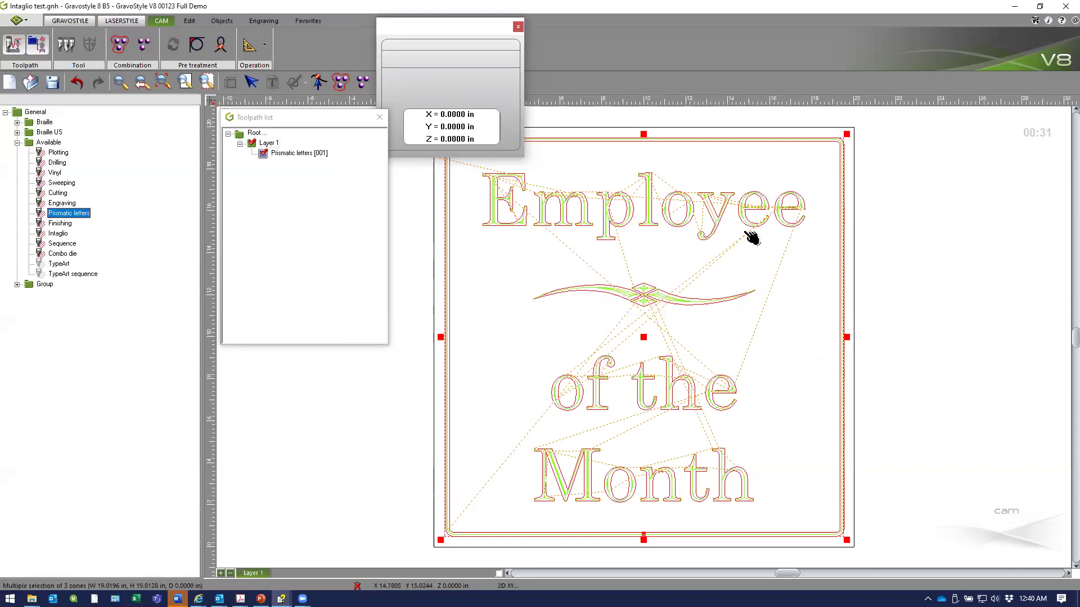
- Run an NC simulation of the Prismatic letters toolpath on the plate and leave it without saving the simulation results
{"action": "right_click", "coordinate": [284, 158]}
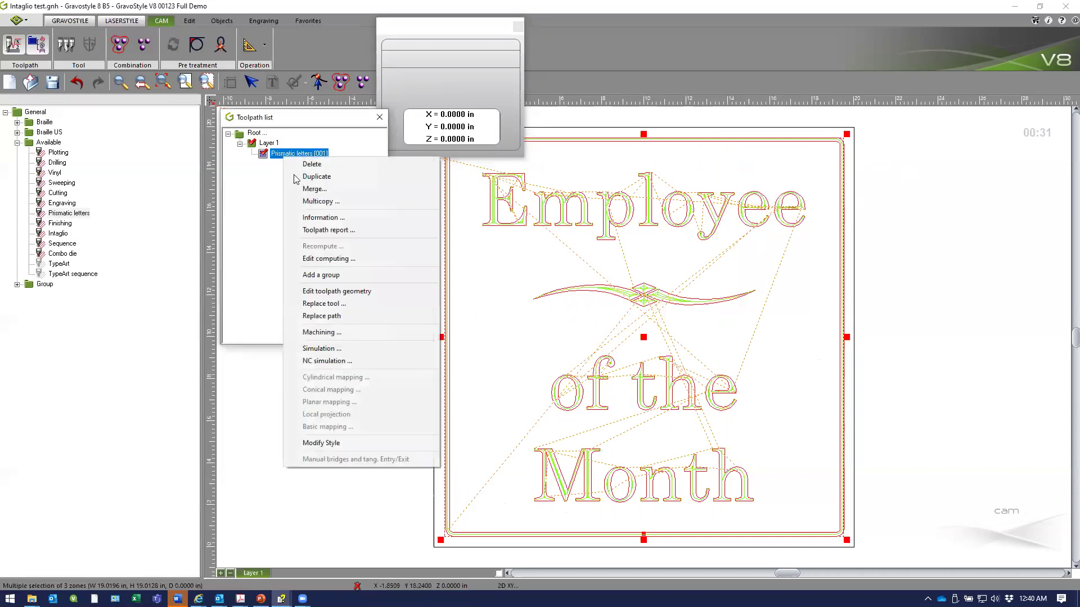
{"action": "left_click", "coordinate": [328, 361]}
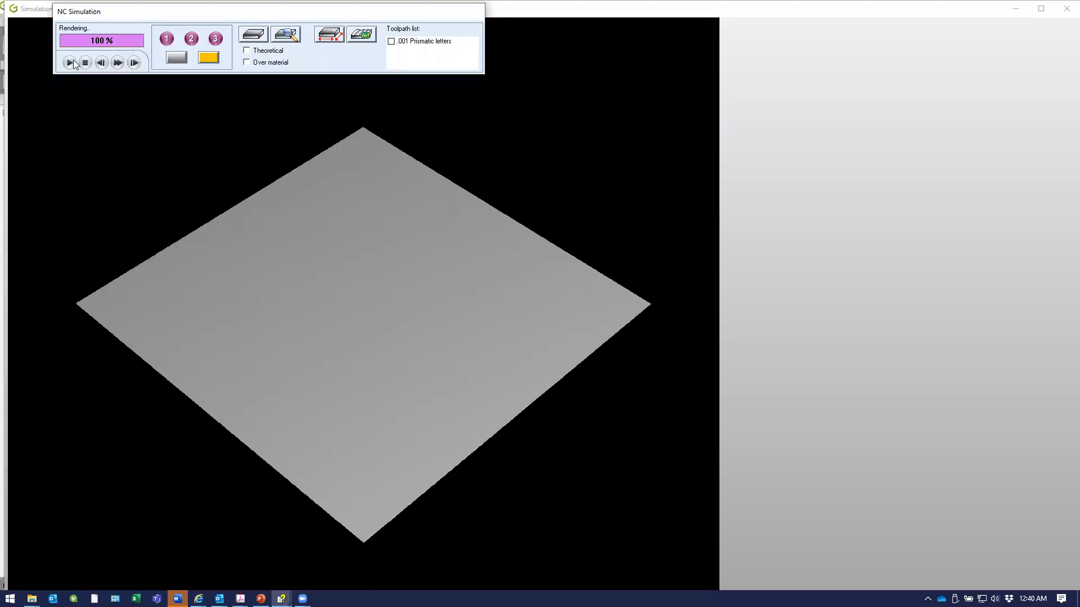
{"action": "left_click", "coordinate": [70, 63]}
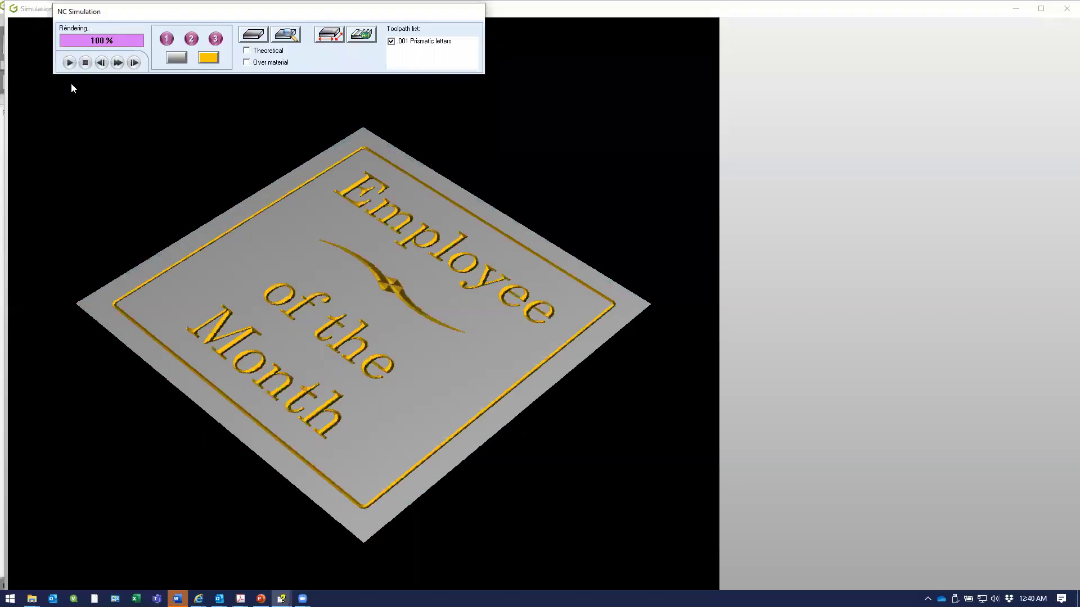
{"action": "left_click", "coordinate": [1066, 9]}
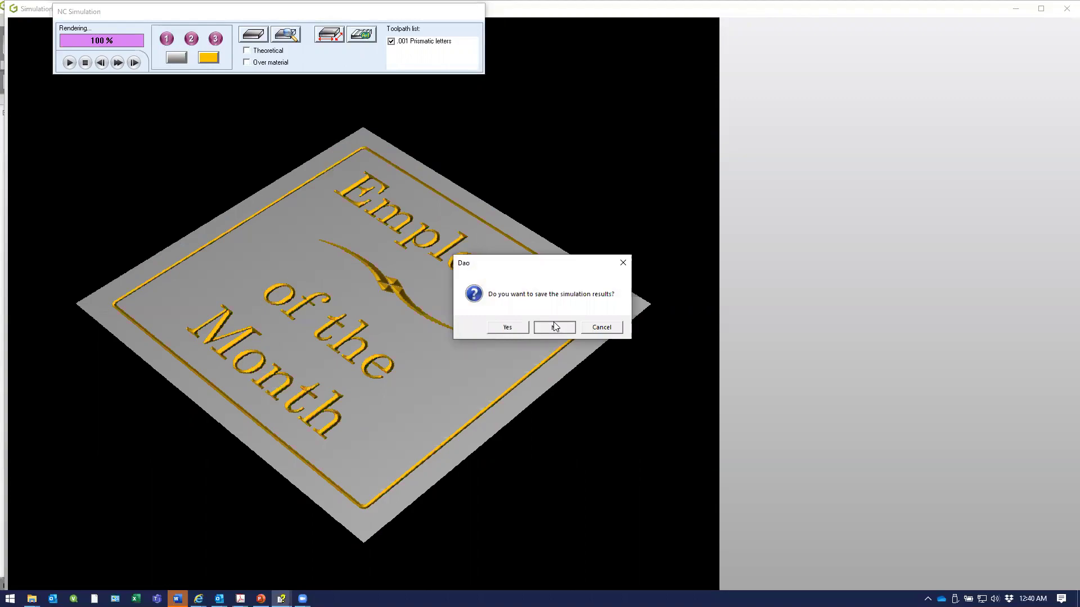
{"action": "left_click", "coordinate": [553, 326]}
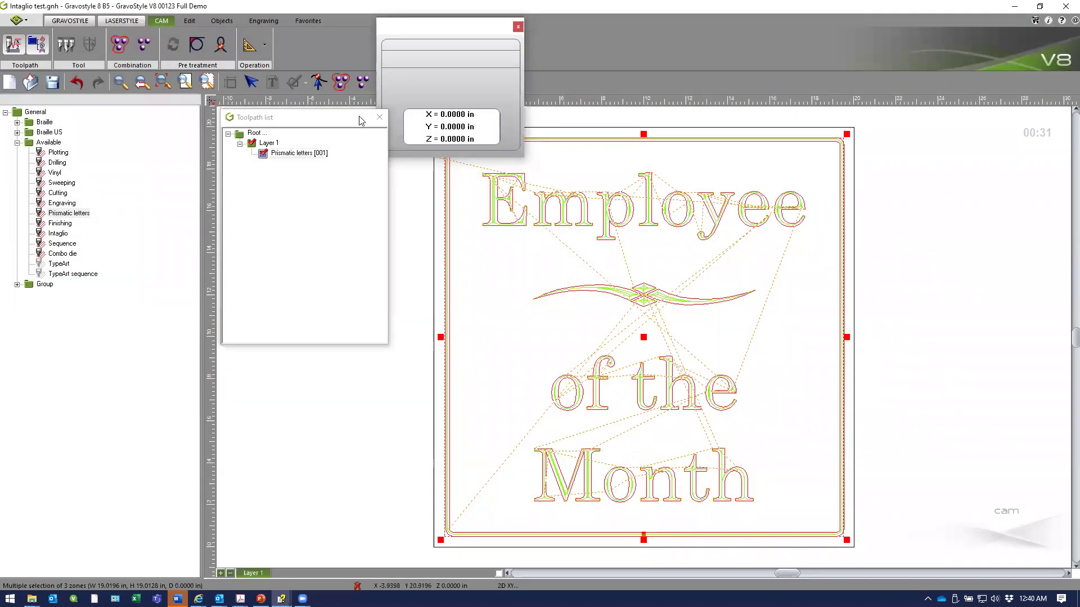